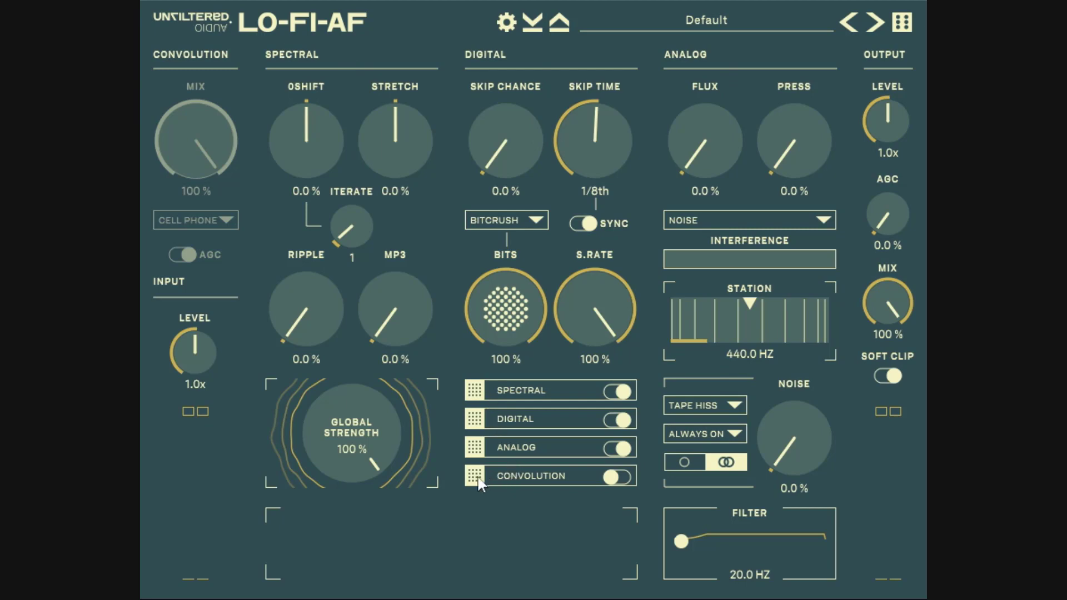
Step: Move Convolution to the start of the module chain and make it the only enabled module during playback
{"action": "left_click_drag", "start_coordinate": [478, 480], "coordinate": [477, 391]}
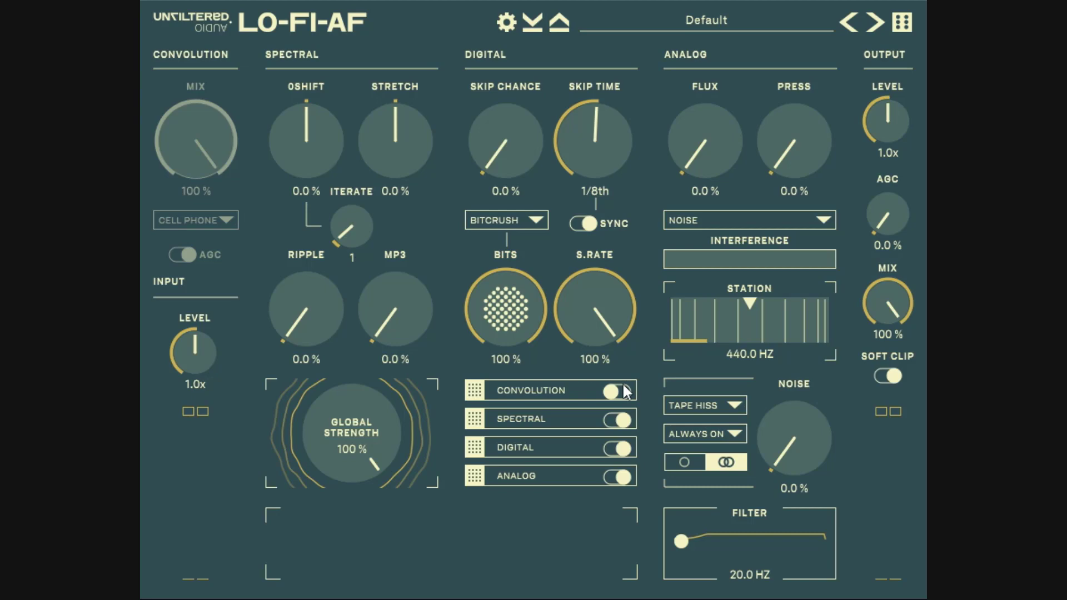
{"action": "key", "text": "space"}
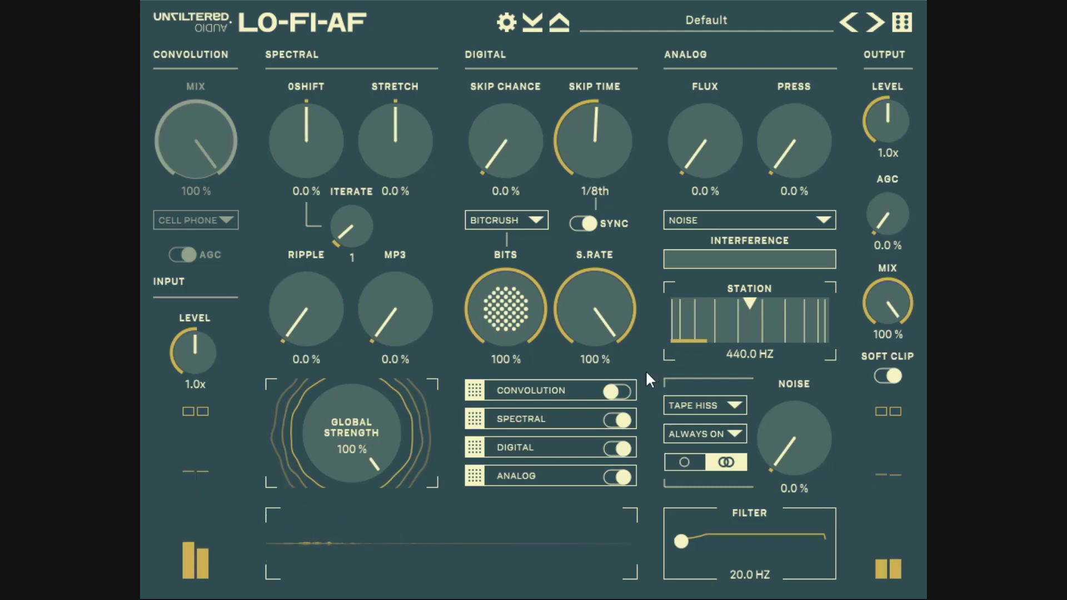
{"action": "left_click", "coordinate": [618, 420]}
{"action": "left_click", "coordinate": [614, 449]}
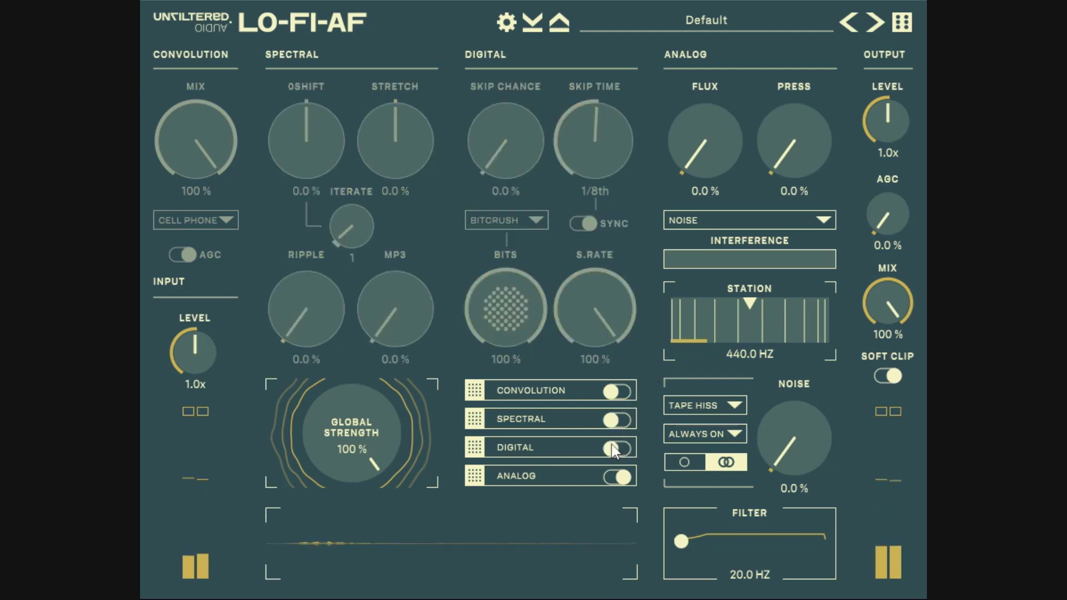
{"action": "left_click", "coordinate": [616, 477]}
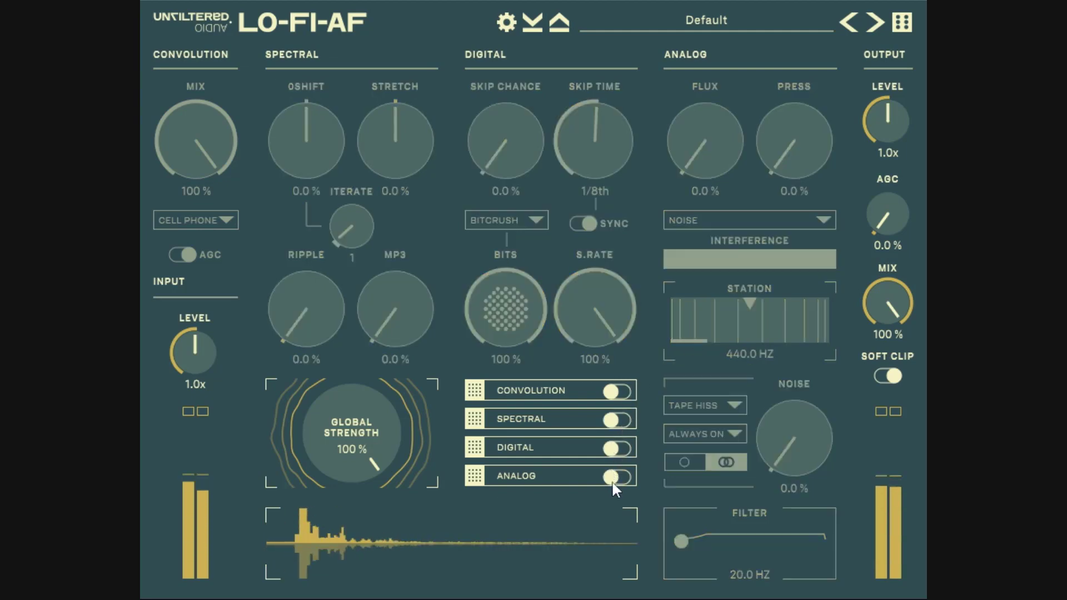
{"action": "left_click", "coordinate": [620, 393]}
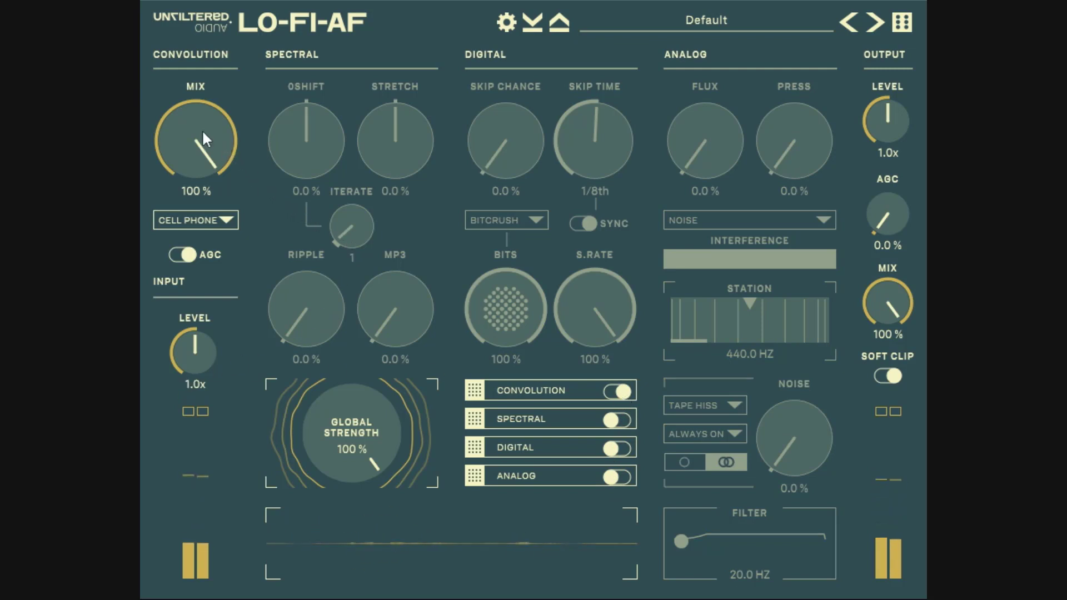
Step: Lower the Convolution mix to 39.6 % and choose the Piezo speaker response
{"action": "left_click_drag", "start_coordinate": [202, 129], "coordinate": [195, 188]}
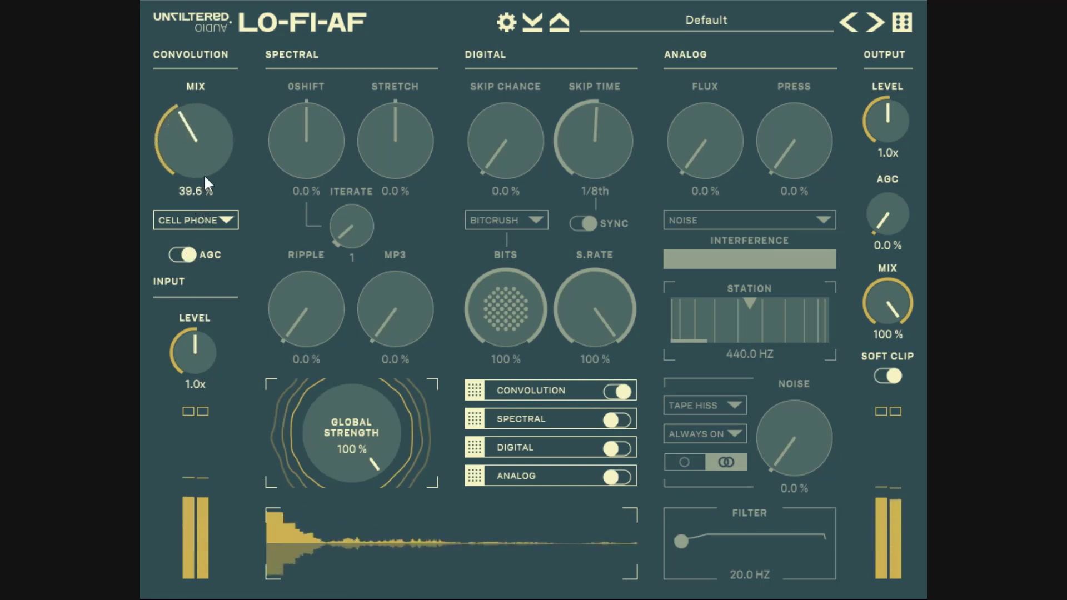
{"action": "left_click", "coordinate": [222, 220]}
{"action": "mouse_move", "coordinate": [207, 242]}
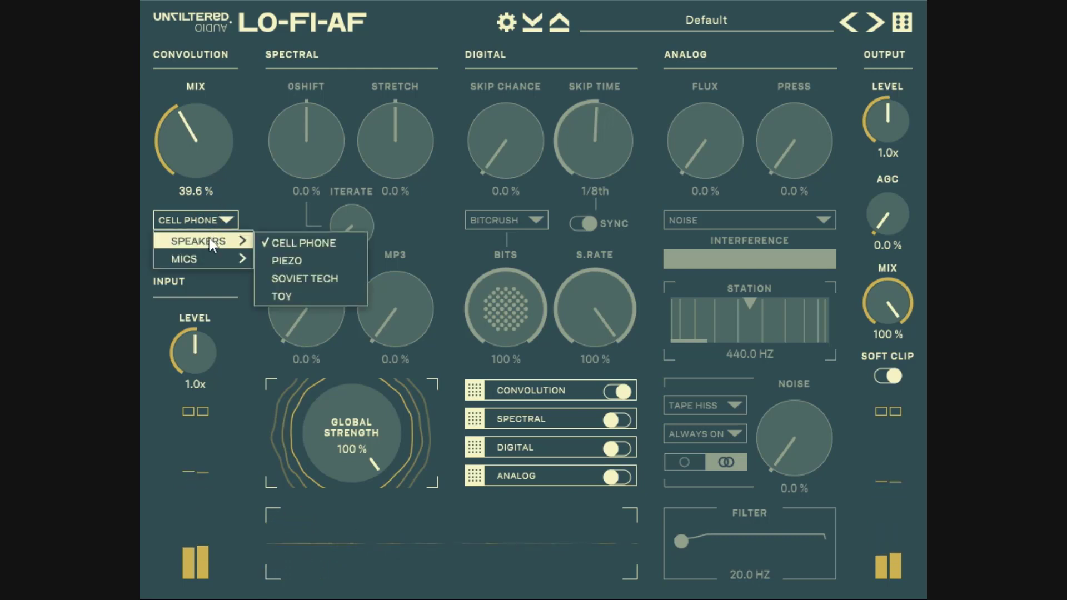
{"action": "left_click", "coordinate": [288, 261]}
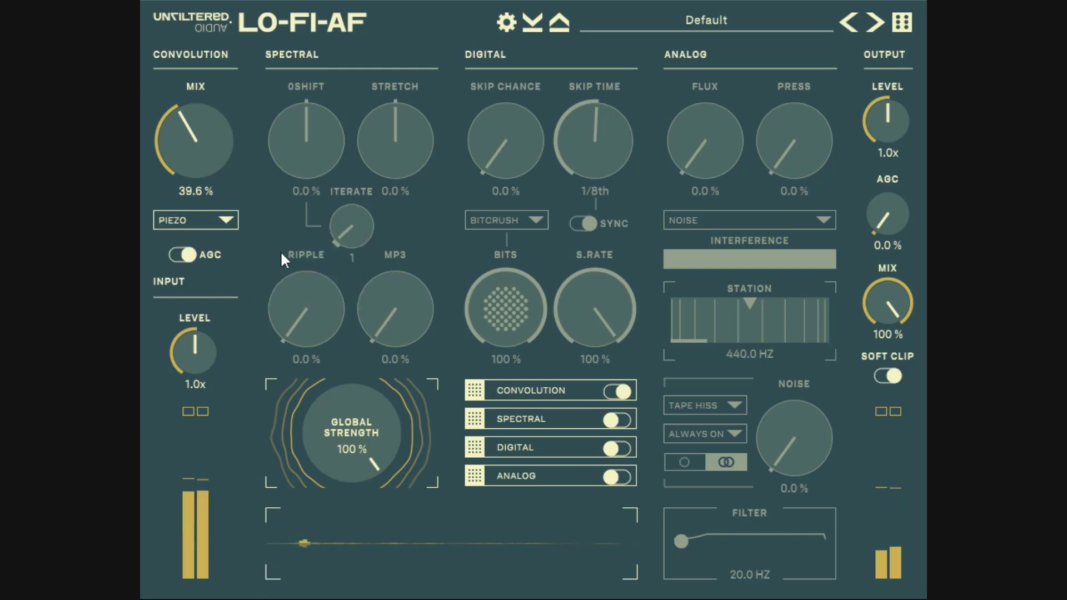
Step: Try the Soviet Tech speaker response and the Nasal mic response for Convolution
{"action": "left_click", "coordinate": [225, 220]}
{"action": "mouse_move", "coordinate": [222, 240]}
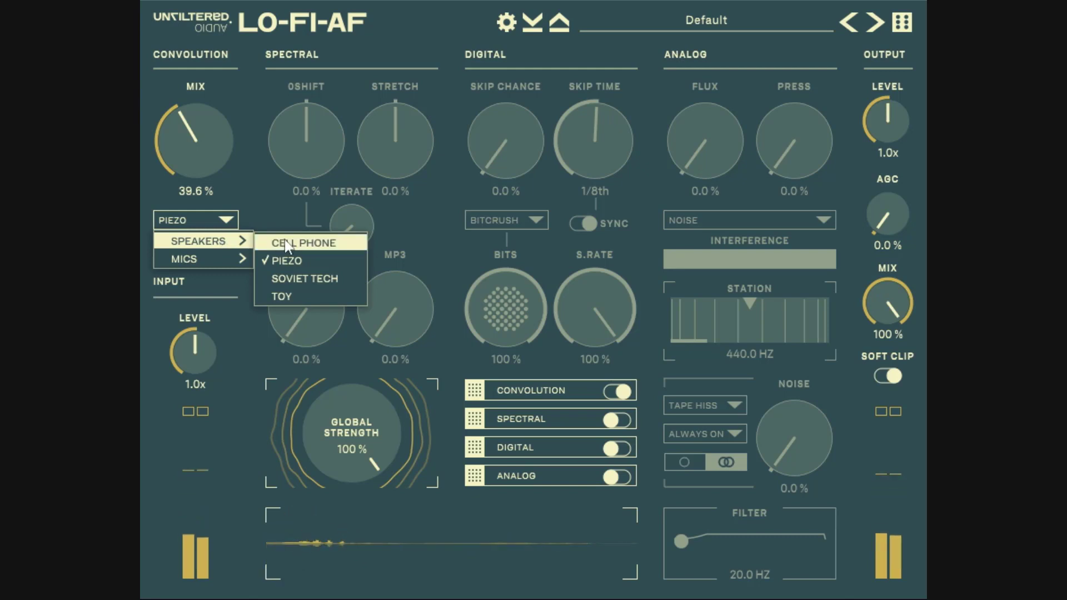
{"action": "left_click", "coordinate": [296, 280]}
{"action": "left_click", "coordinate": [229, 219]}
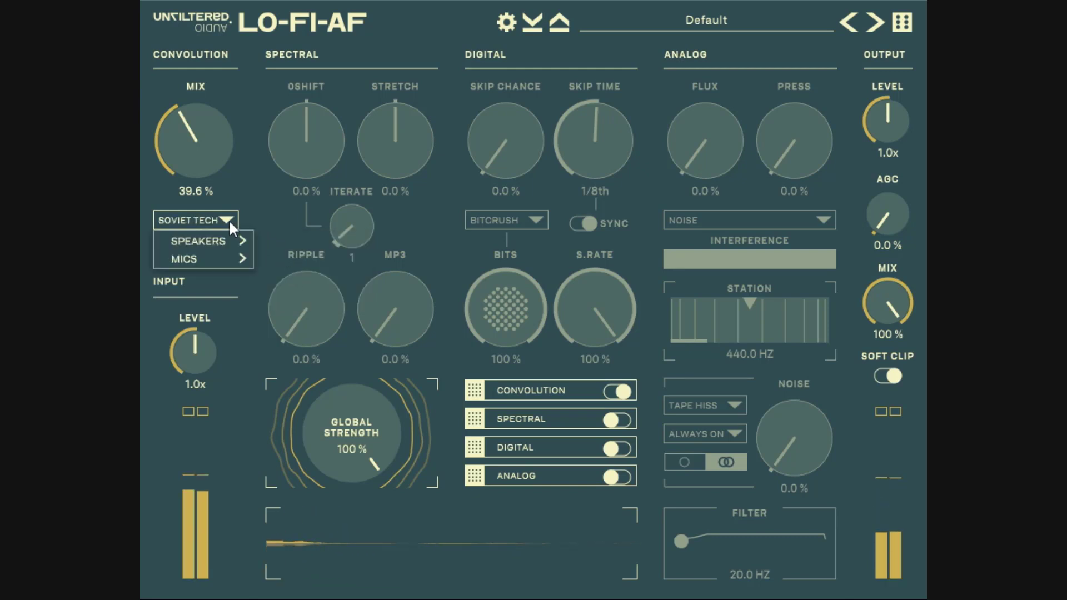
{"action": "mouse_move", "coordinate": [225, 245]}
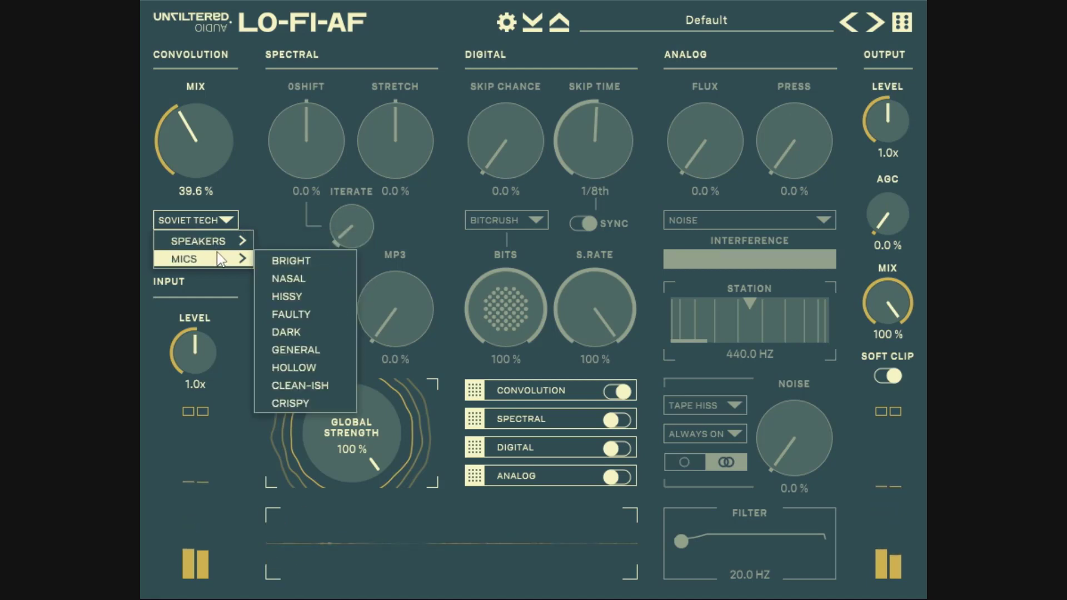
{"action": "left_click", "coordinate": [291, 278]}
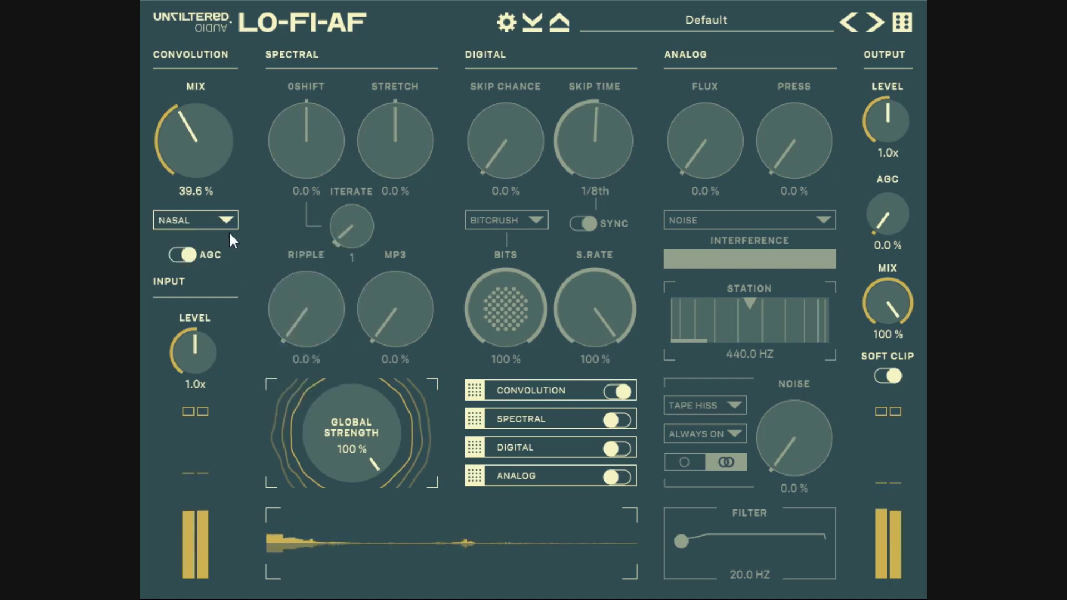
Step: Raise the Convolution mix to 100 % and compare the sound with its AGC off and on again
{"action": "left_click_drag", "start_coordinate": [219, 158], "coordinate": [213, 99]}
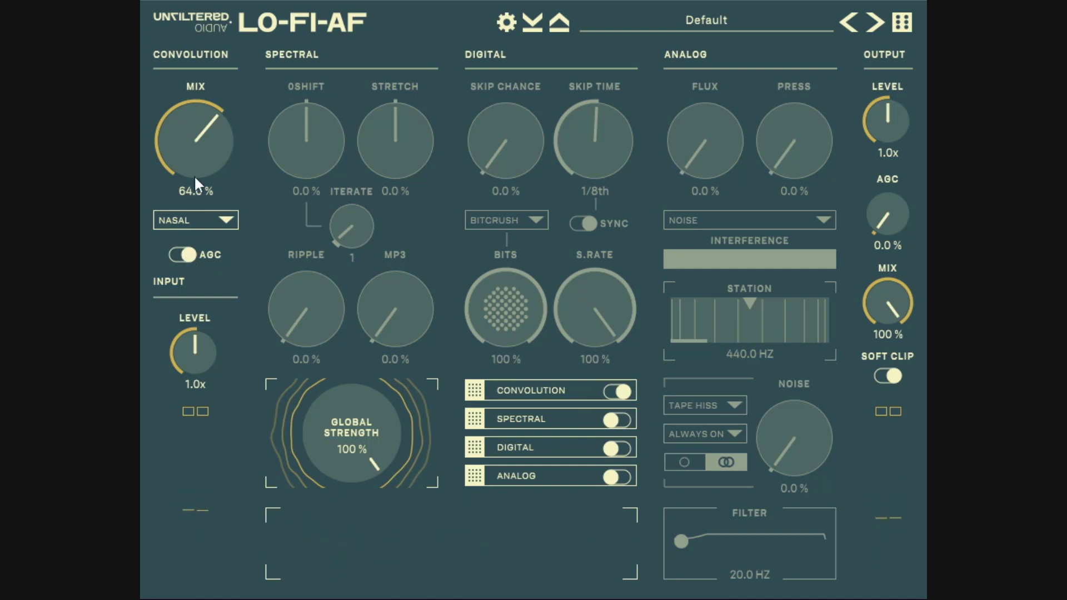
{"action": "left_click_drag", "start_coordinate": [195, 176], "coordinate": [215, 106]}
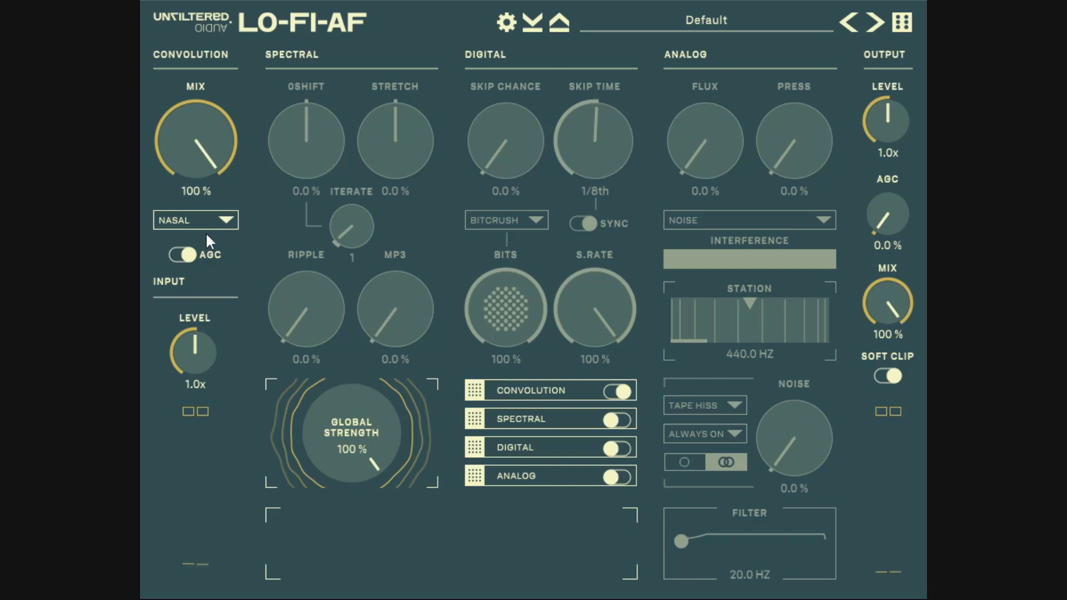
{"action": "left_click", "coordinate": [186, 254]}
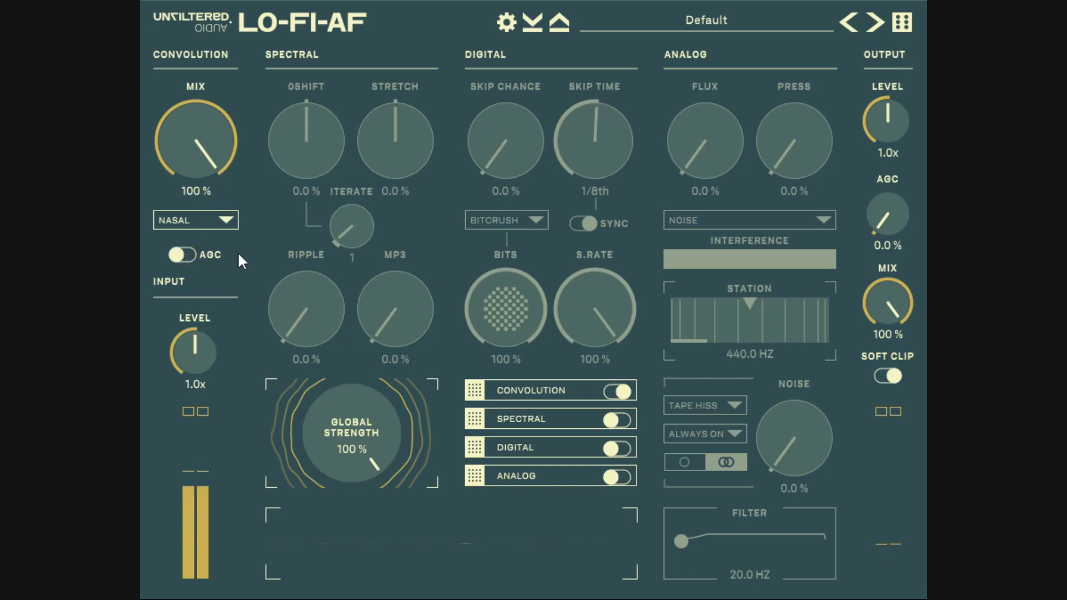
{"action": "left_click", "coordinate": [191, 256]}
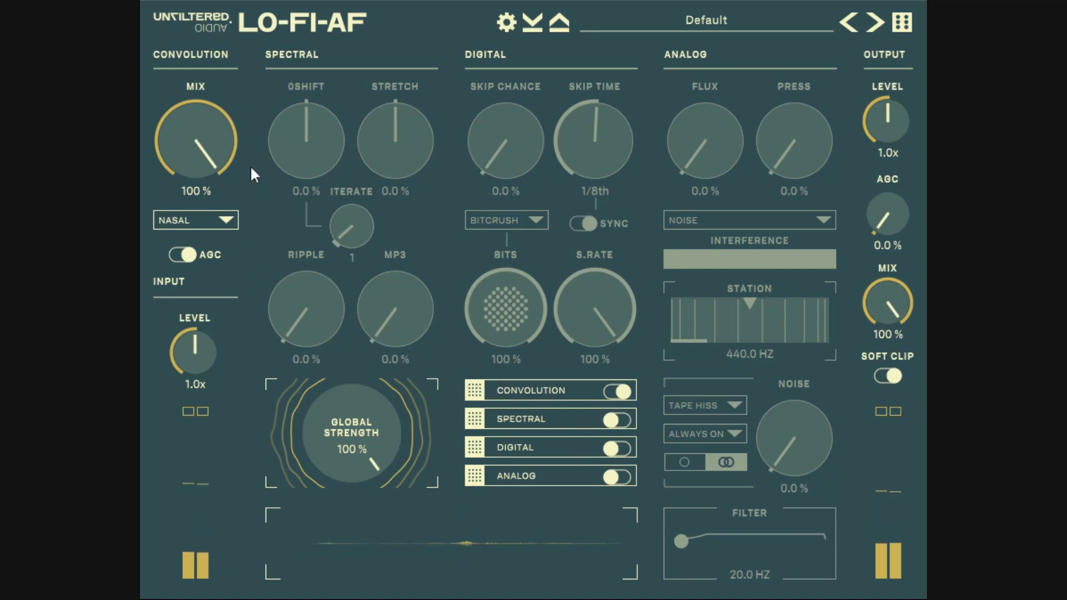
Step: Set the Convolution response to the Cell Phone speaker and its mix to 26.4 %
{"action": "left_click", "coordinate": [232, 214]}
{"action": "mouse_move", "coordinate": [191, 238]}
{"action": "left_click", "coordinate": [289, 240]}
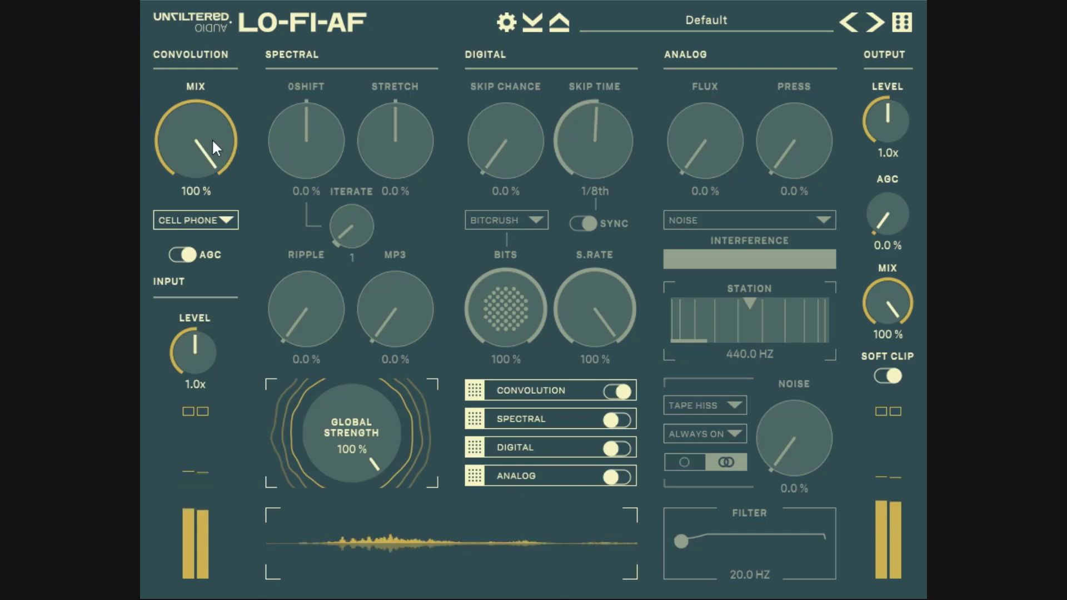
{"action": "left_click_drag", "start_coordinate": [212, 139], "coordinate": [219, 256]}
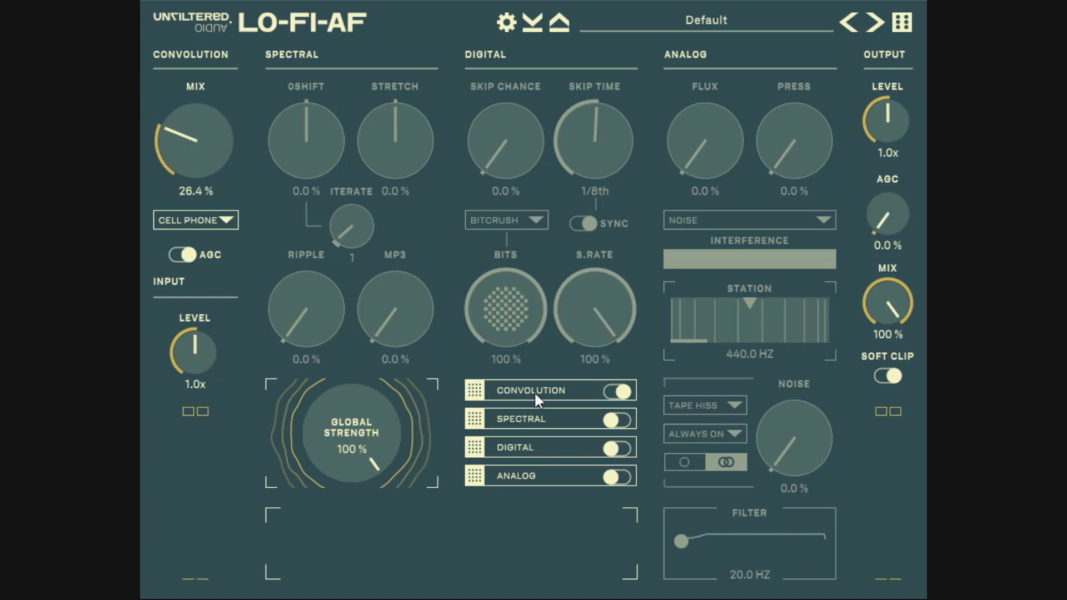
Step: Disable the Convolution module and enable the Spectral module
{"action": "left_click", "coordinate": [610, 390]}
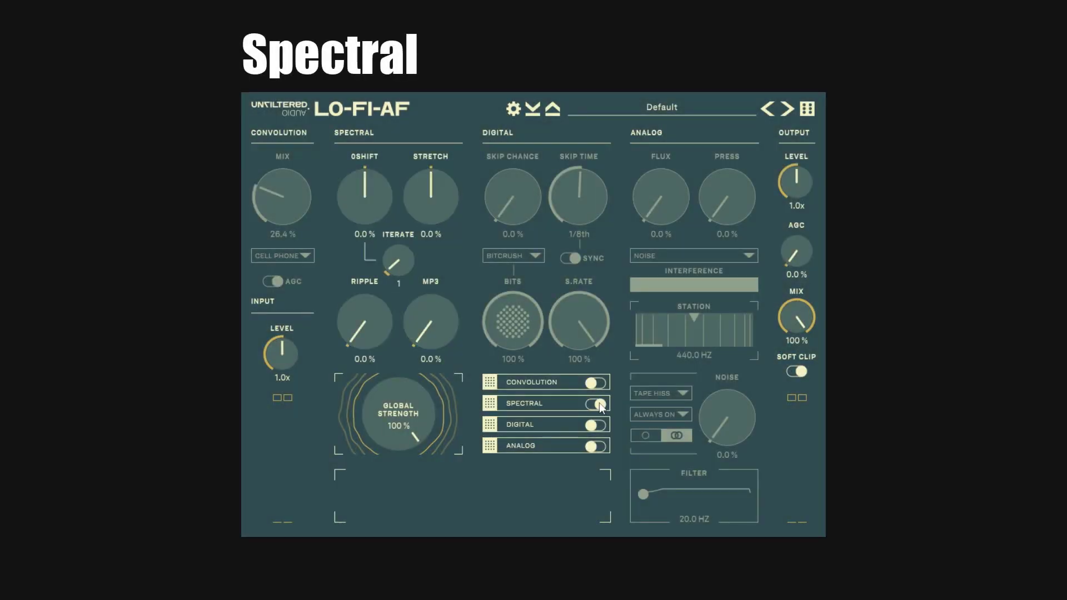
{"action": "left_click", "coordinate": [599, 402]}
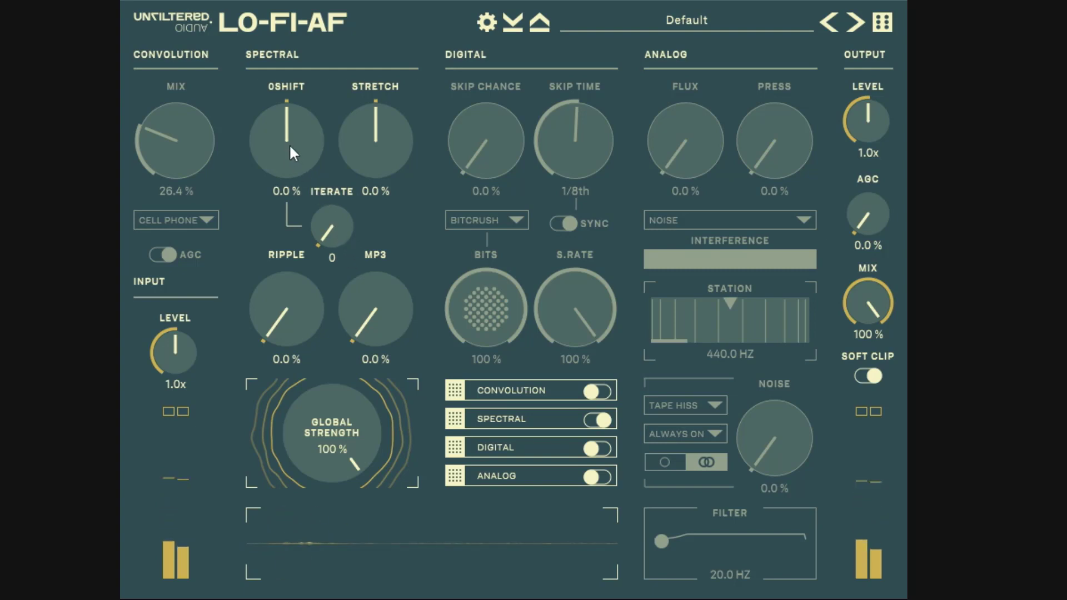
Step: Try 0Shift at -6.4 % with Iterate at 1, and reset 0Shift to 0 %
{"action": "left_click_drag", "start_coordinate": [289, 143], "coordinate": [335, 222]}
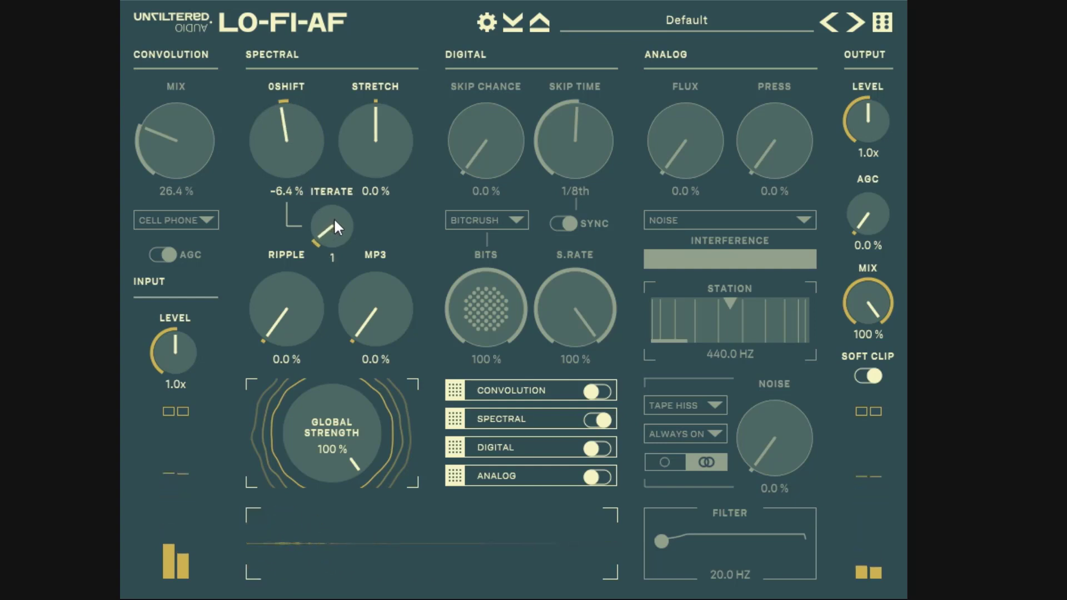
{"action": "double_click", "coordinate": [295, 135]}
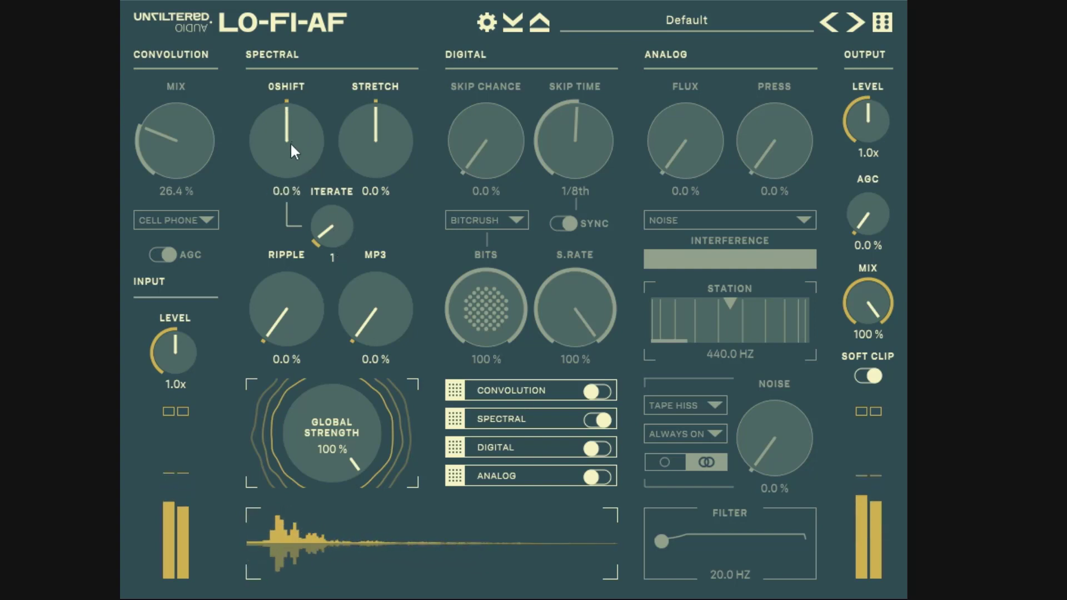
Step: Raise Iterate to 23 and sweep 0Shift from 72.0 % through 53.6 % to -42.4 %
{"action": "left_click_drag", "start_coordinate": [289, 142], "coordinate": [332, 35]}
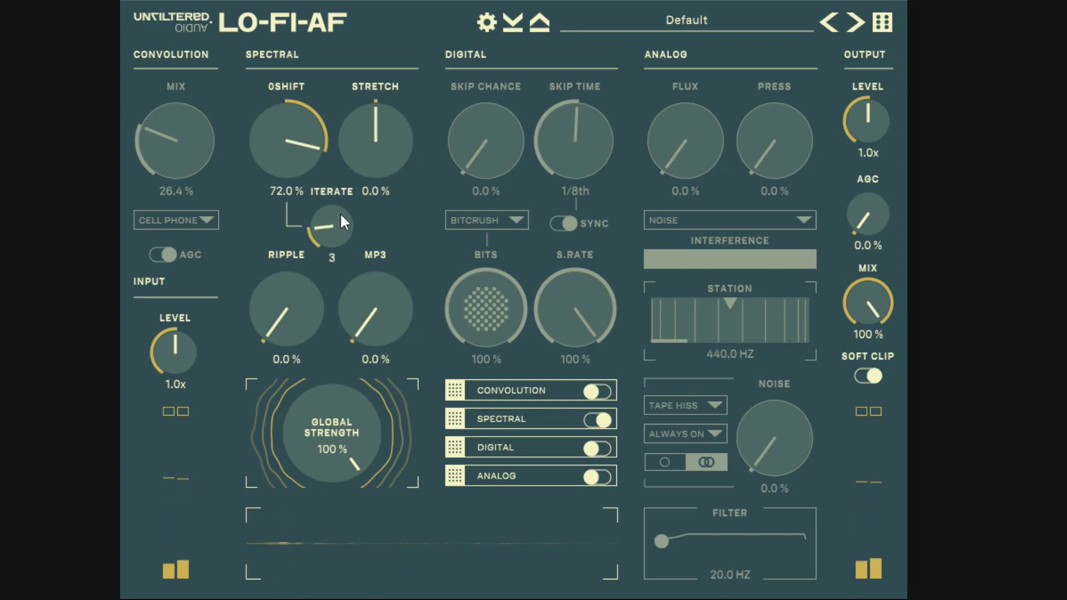
{"action": "left_click_drag", "start_coordinate": [342, 216], "coordinate": [372, 202]}
{"action": "left_click_drag", "start_coordinate": [294, 109], "coordinate": [322, 168]}
{"action": "left_click_drag", "start_coordinate": [332, 206], "coordinate": [355, 106]}
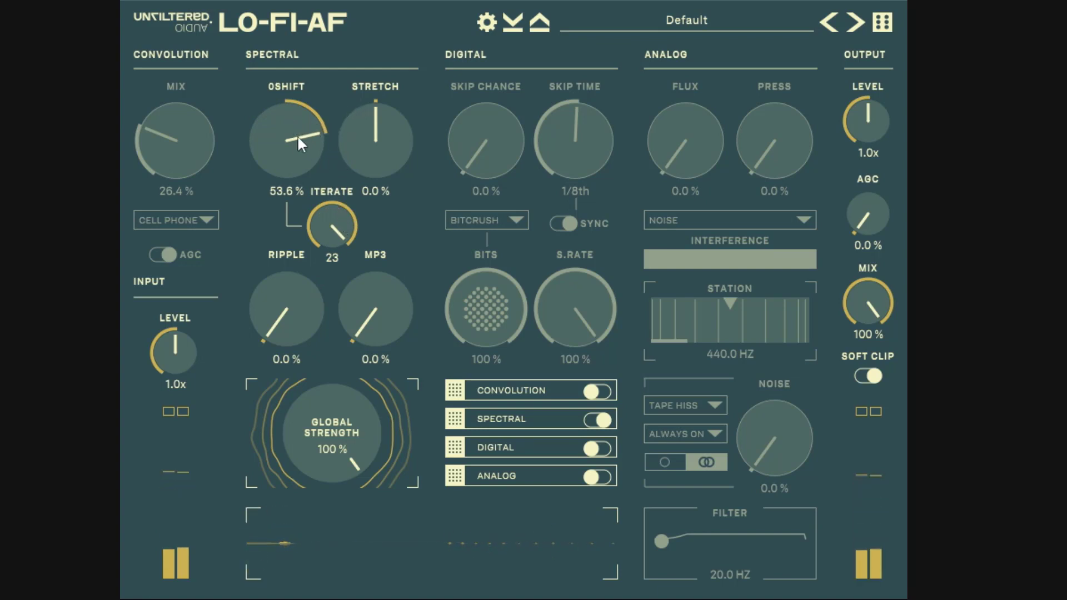
{"action": "left_click_drag", "start_coordinate": [298, 135], "coordinate": [315, 258]}
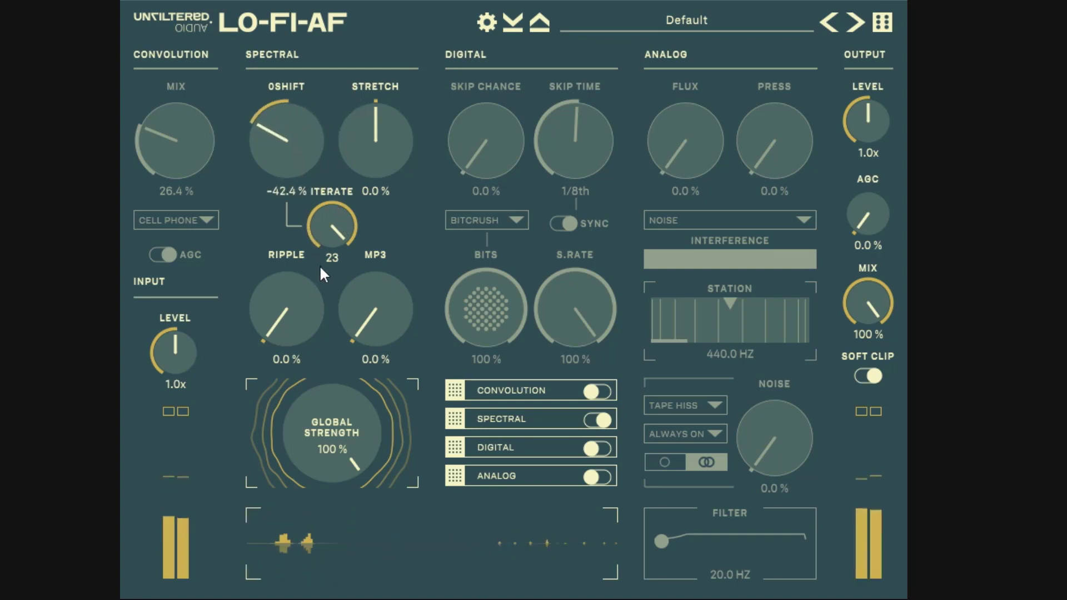
Step: Lower Iterate to 0 and reset 0Shift to 0 %
{"action": "left_click_drag", "start_coordinate": [334, 220], "coordinate": [339, 308]}
{"action": "mouse_move", "coordinate": [343, 269]}
{"action": "left_mouse_down"}
{"action": "mouse_move", "coordinate": [338, 244]}
{"action": "mouse_move", "coordinate": [342, 307]}
{"action": "mouse_move", "coordinate": [338, 246]}
{"action": "mouse_move", "coordinate": [339, 257]}
{"action": "left_mouse_up"}
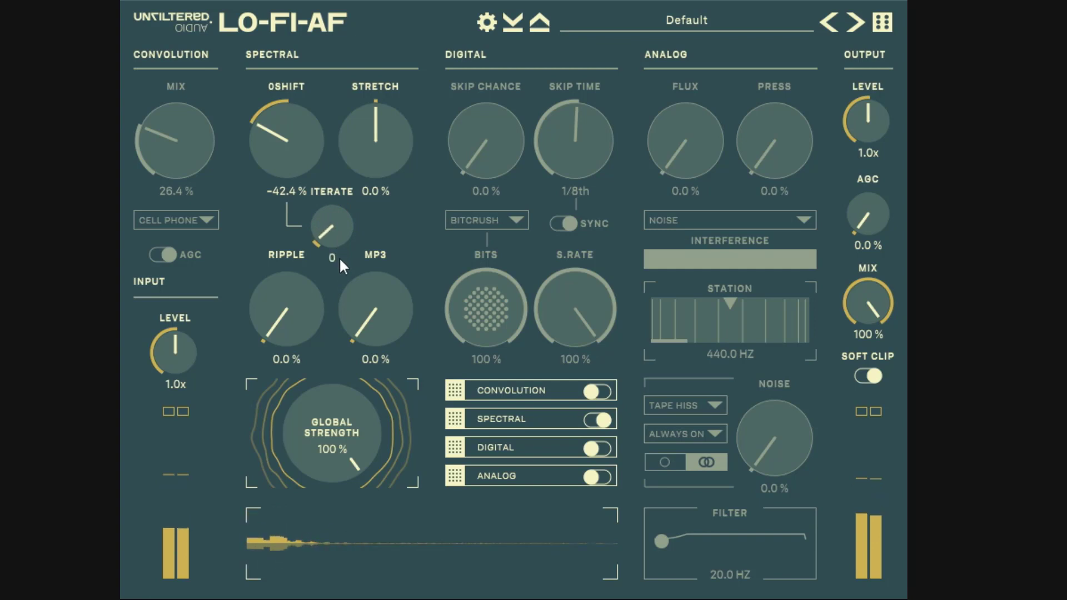
{"action": "double_click", "coordinate": [291, 139]}
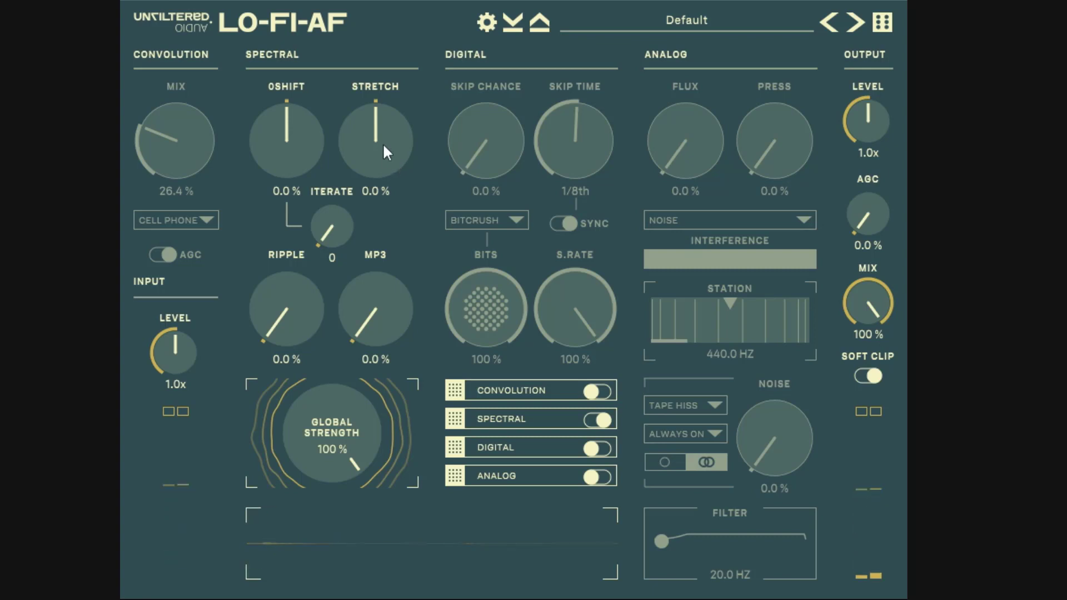
Step: Try combining Stretch and 0Shift, bringing Stretch to 63.2 % and 0Shift to 66.4 %
{"action": "left_click_drag", "start_coordinate": [374, 138], "coordinate": [411, 86]}
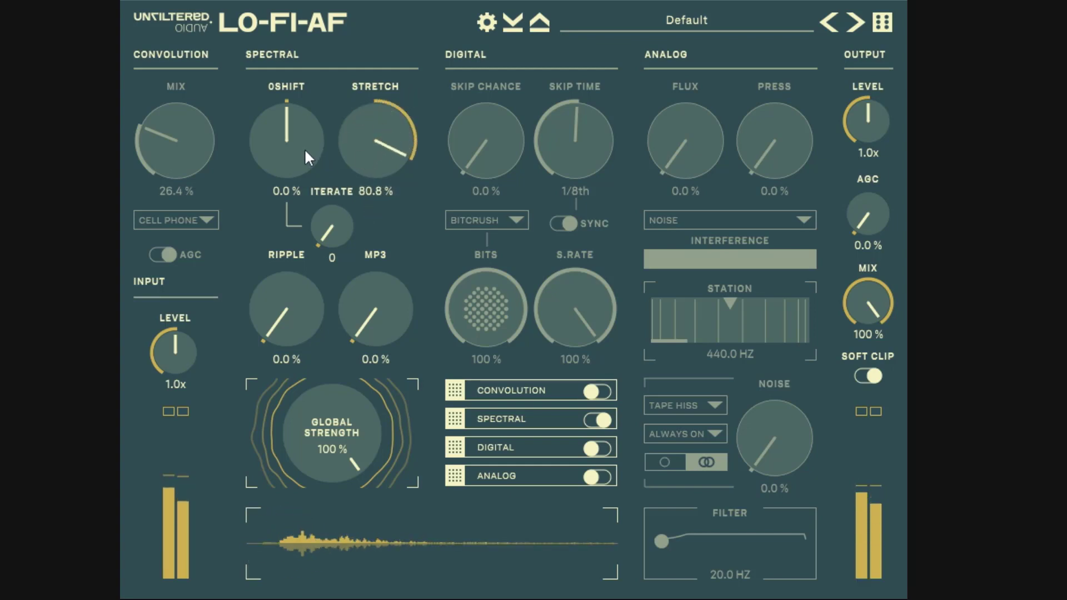
{"action": "left_click_drag", "start_coordinate": [305, 152], "coordinate": [322, 209]}
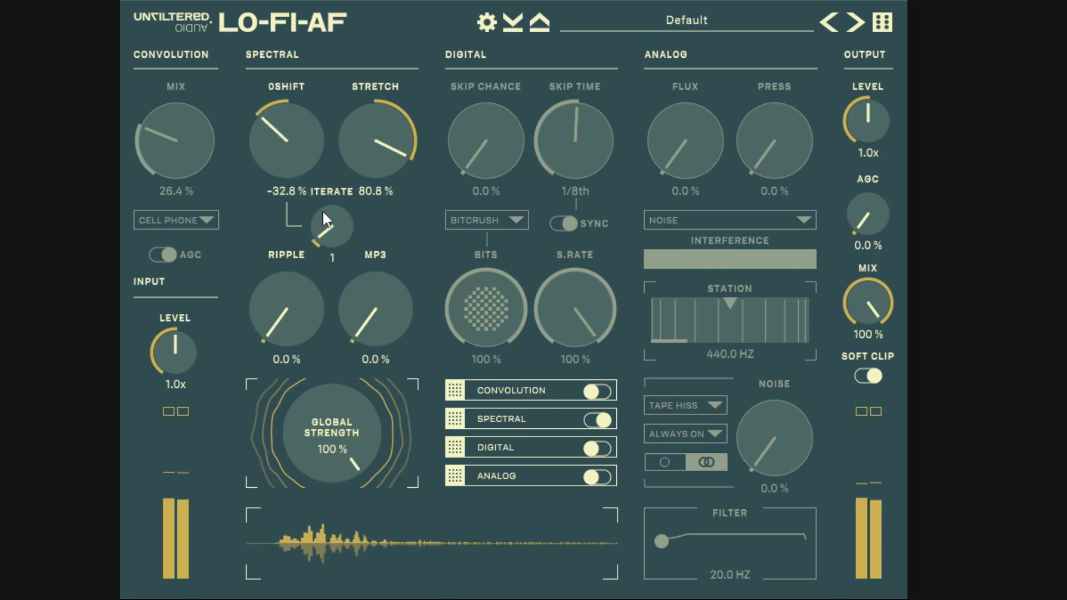
{"action": "left_click_drag", "start_coordinate": [375, 149], "coordinate": [376, 168]}
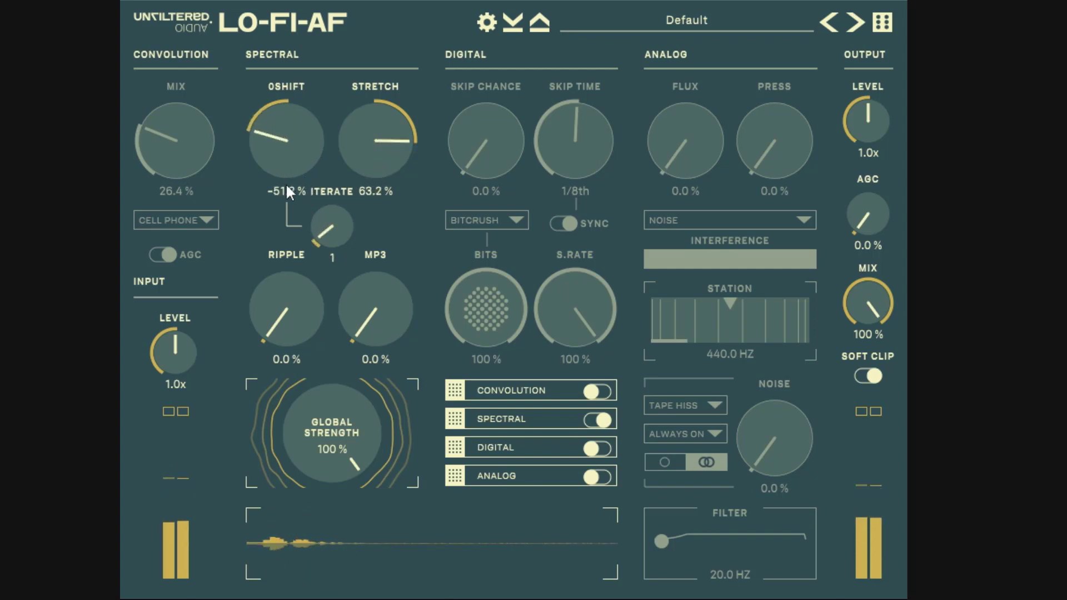
{"action": "left_click_drag", "start_coordinate": [293, 146], "coordinate": [326, 45]}
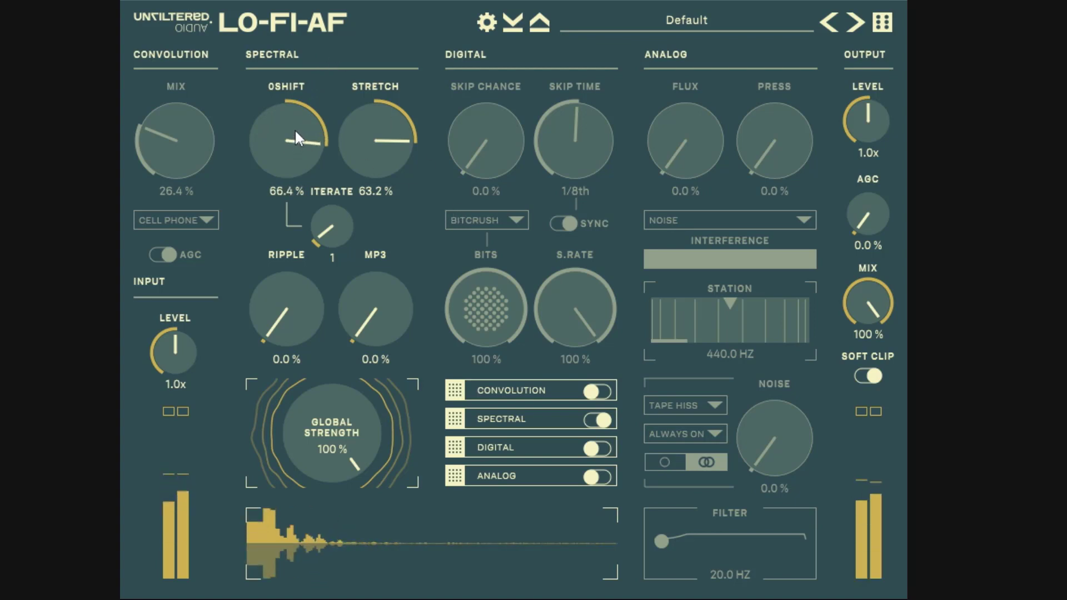
Step: Set 0Shift to -64.0 %, Stretch to -85.6 % and Iterate to 3
{"action": "left_click_drag", "start_coordinate": [295, 128], "coordinate": [302, 282]}
{"action": "left_click_drag", "start_coordinate": [375, 146], "coordinate": [385, 308]}
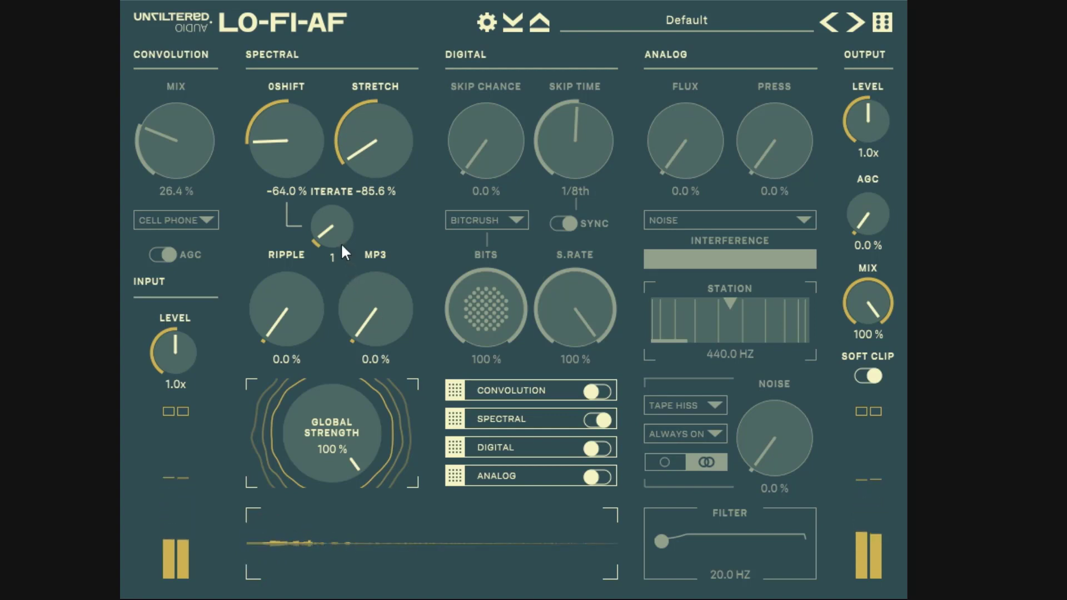
{"action": "left_click_drag", "start_coordinate": [341, 242], "coordinate": [339, 218]}
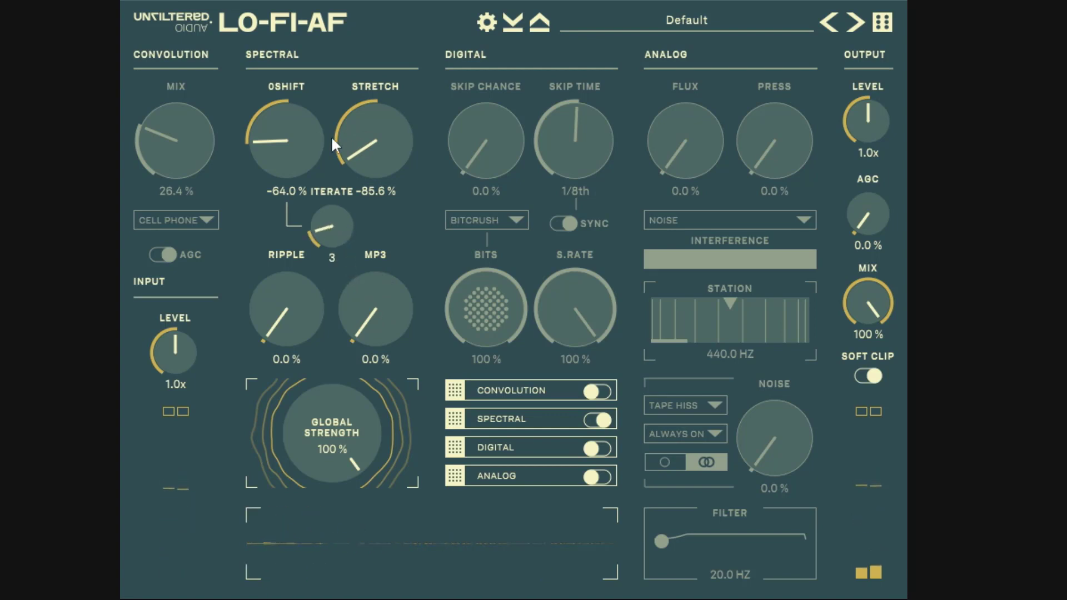
Step: Reset the Spectral controls to 0Shift 0 %, Stretch 0 % and Iterate 1
{"action": "double_click", "coordinate": [293, 137]}
{"action": "double_click", "coordinate": [381, 144]}
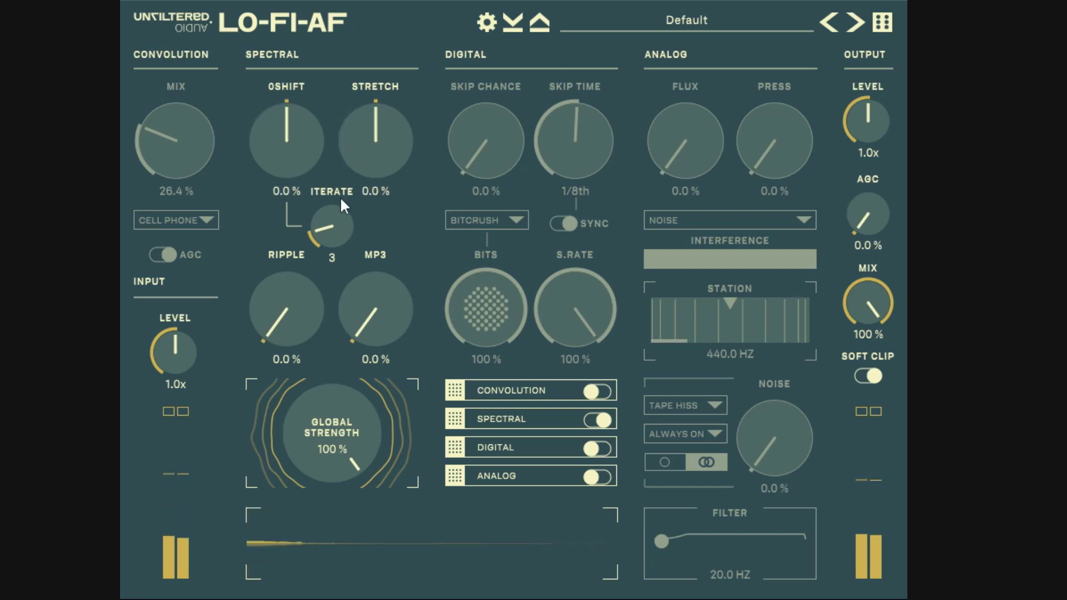
{"action": "double_click", "coordinate": [328, 218]}
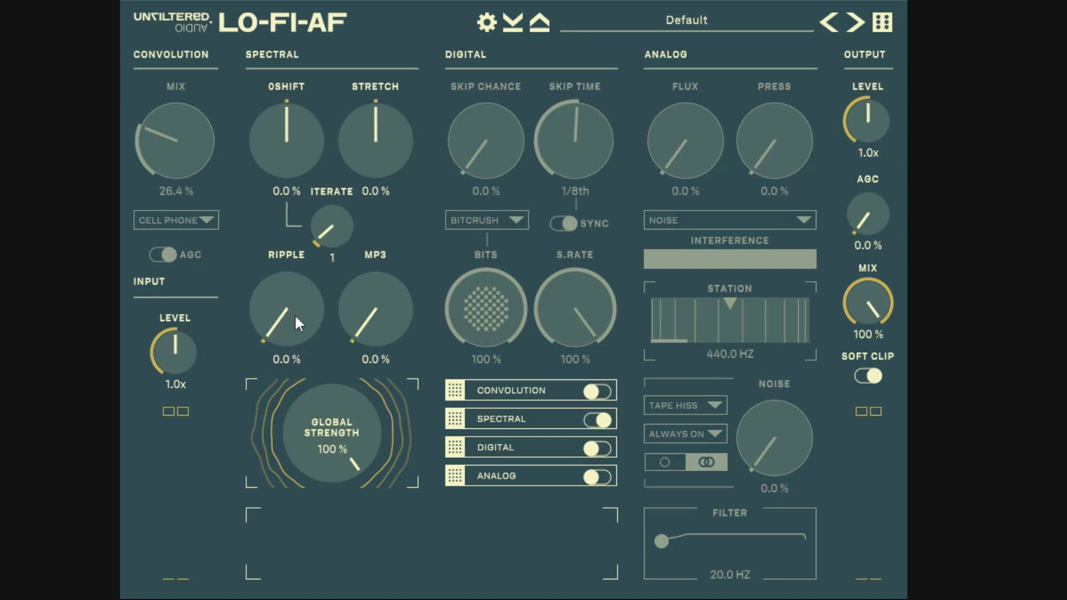
Step: Play the audio and audition Ripple at 100 % and 90.4 %
{"action": "key", "text": "space"}
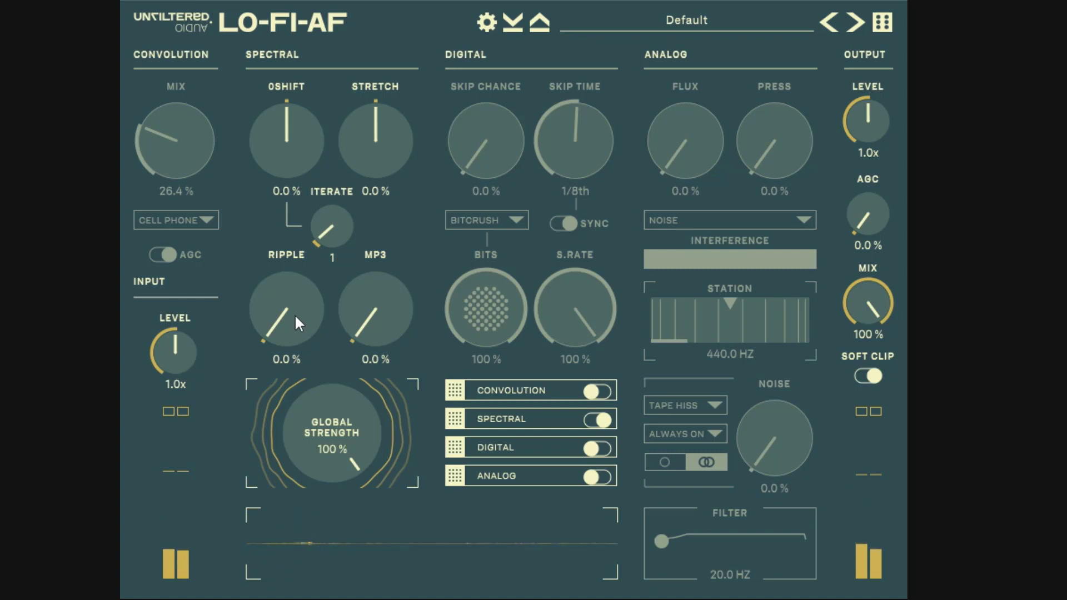
{"action": "left_click_drag", "start_coordinate": [294, 316], "coordinate": [331, 89]}
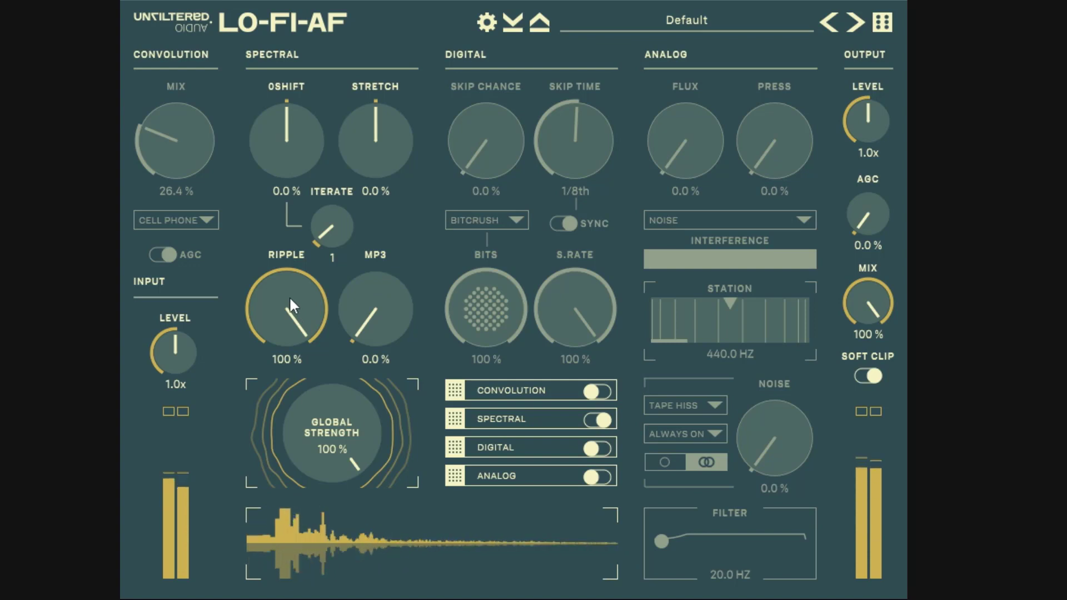
{"action": "mouse_move", "coordinate": [289, 295]}
{"action": "left_mouse_down"}
{"action": "mouse_move", "coordinate": [295, 485]}
{"action": "mouse_move", "coordinate": [299, 298]}
{"action": "left_mouse_up"}
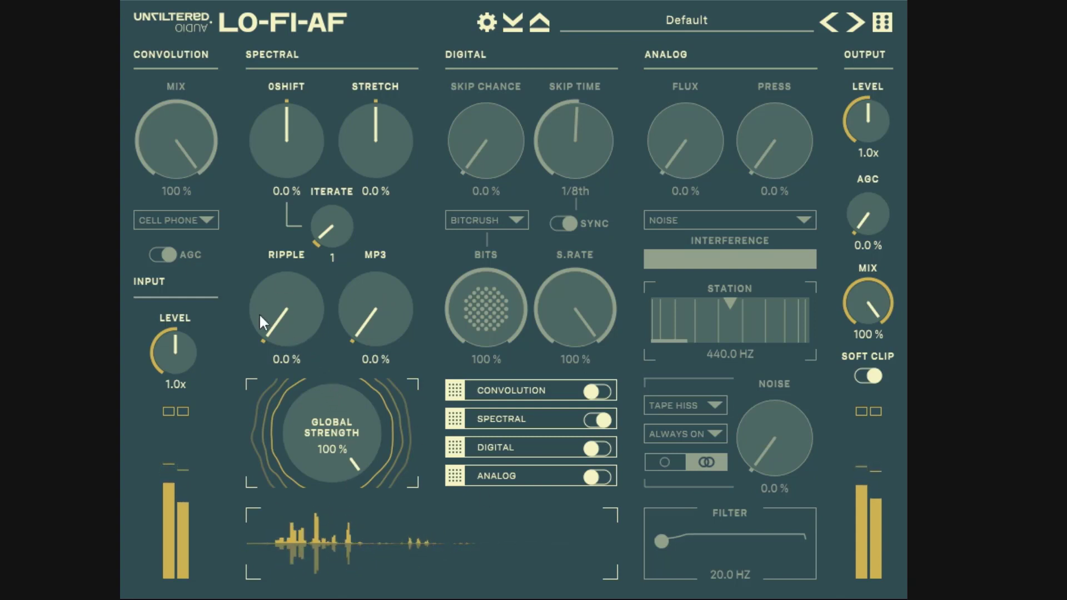
{"action": "left_click_drag", "start_coordinate": [286, 314], "coordinate": [311, 138]}
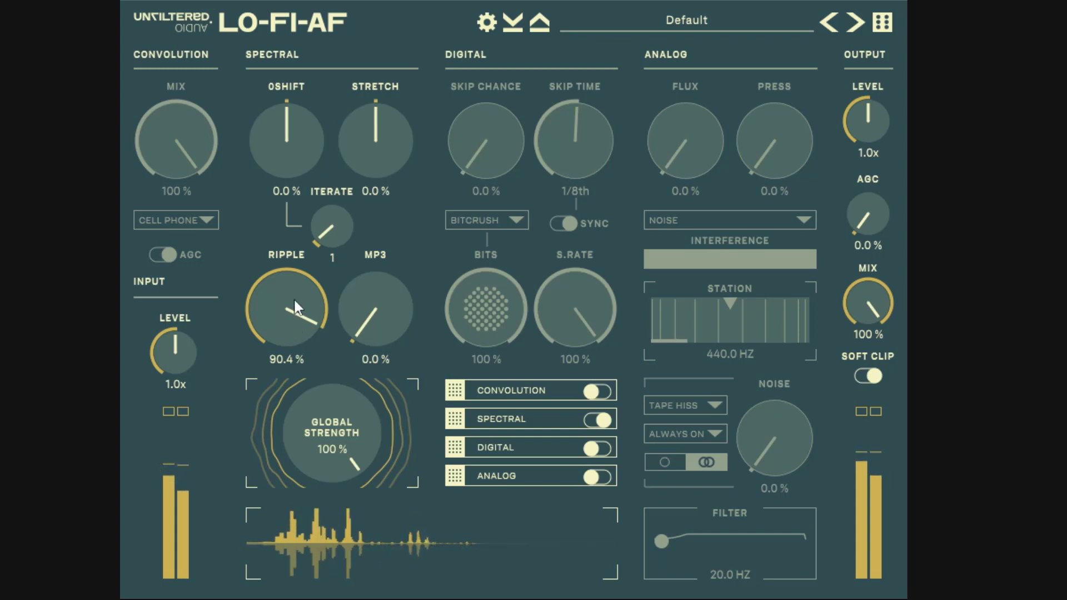
{"action": "left_click_drag", "start_coordinate": [293, 298], "coordinate": [315, 533]}
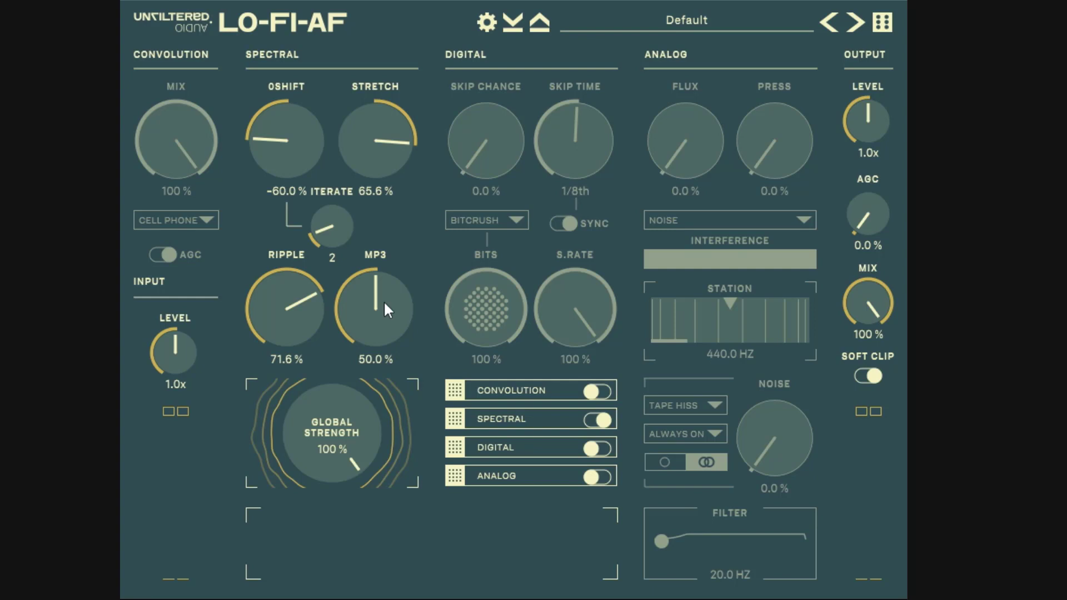
Step: Play the audio with Ripple, 0Shift and Stretch reset to 0 %, and try MP3 at 84.4 %
{"action": "key", "text": "space"}
{"action": "left_click_drag", "start_coordinate": [325, 292], "coordinate": [305, 564]}
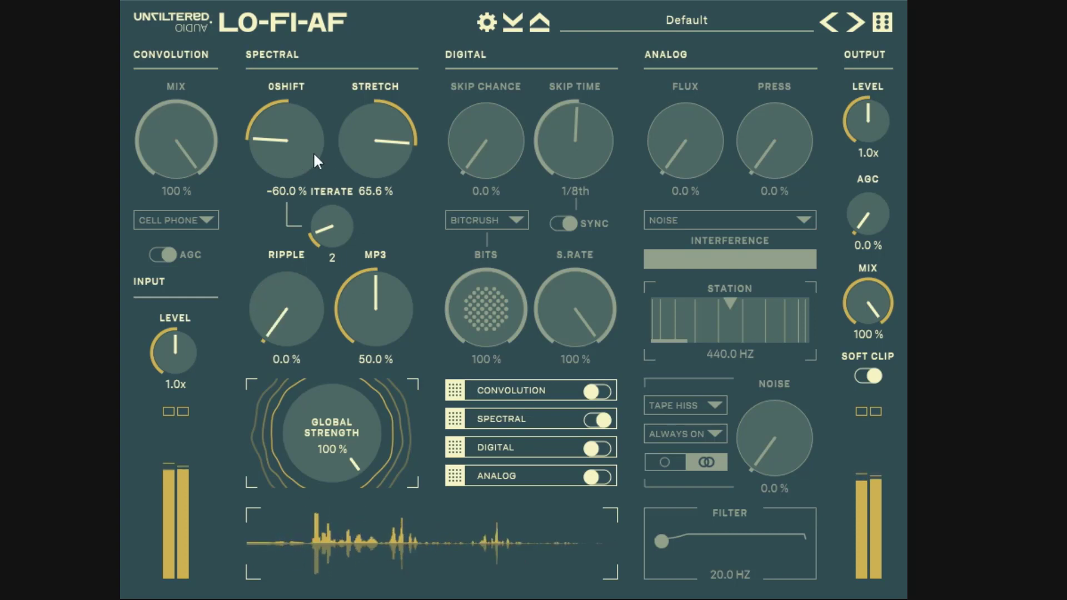
{"action": "double_click", "coordinate": [286, 142]}
{"action": "double_click", "coordinate": [368, 136]}
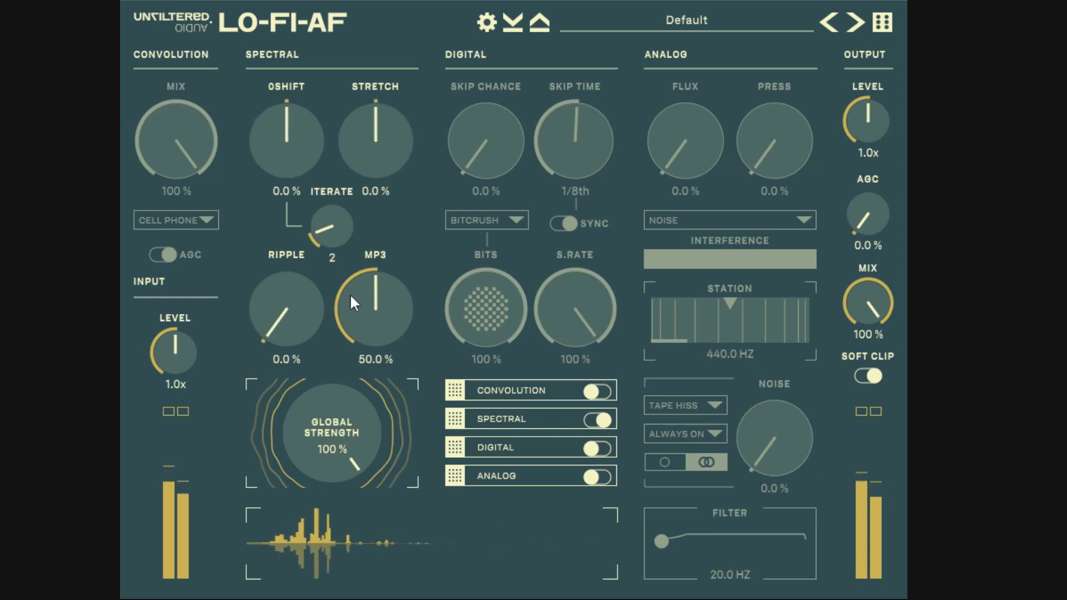
{"action": "left_click_drag", "start_coordinate": [349, 293], "coordinate": [374, 267]}
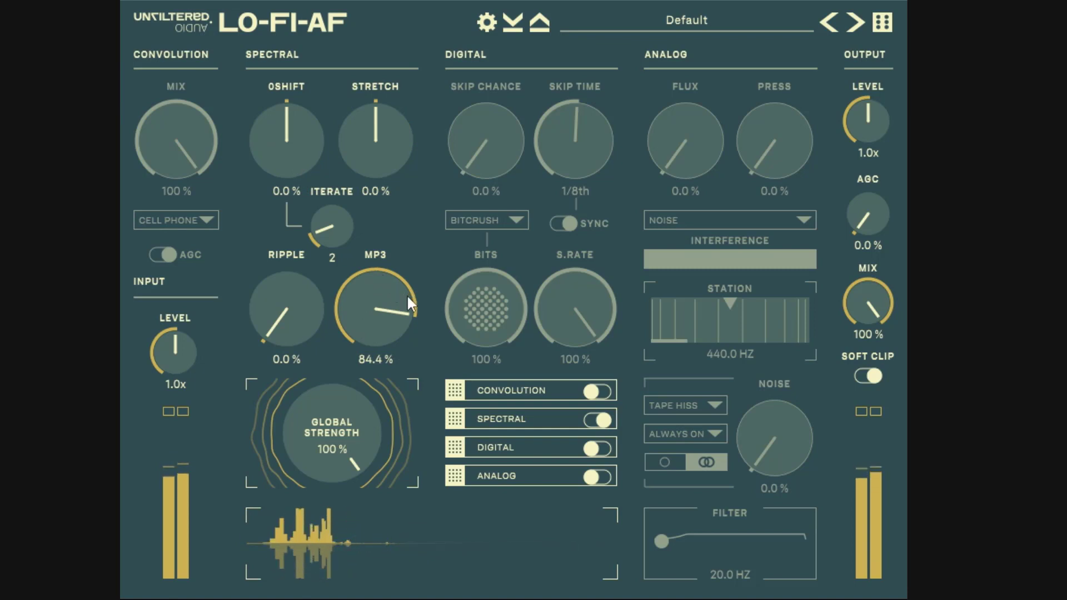
{"action": "left_click_drag", "start_coordinate": [396, 307], "coordinate": [396, 313]}
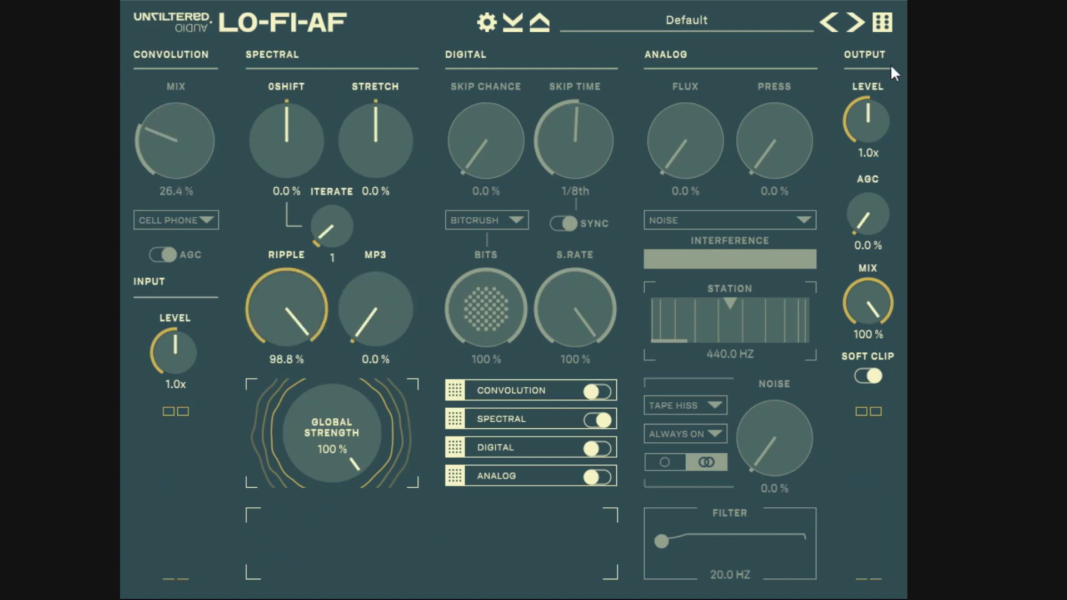
Step: Reset the plugin to its defaults and leave only the Spectral module enabled
{"action": "left_click", "coordinate": [730, 14]}
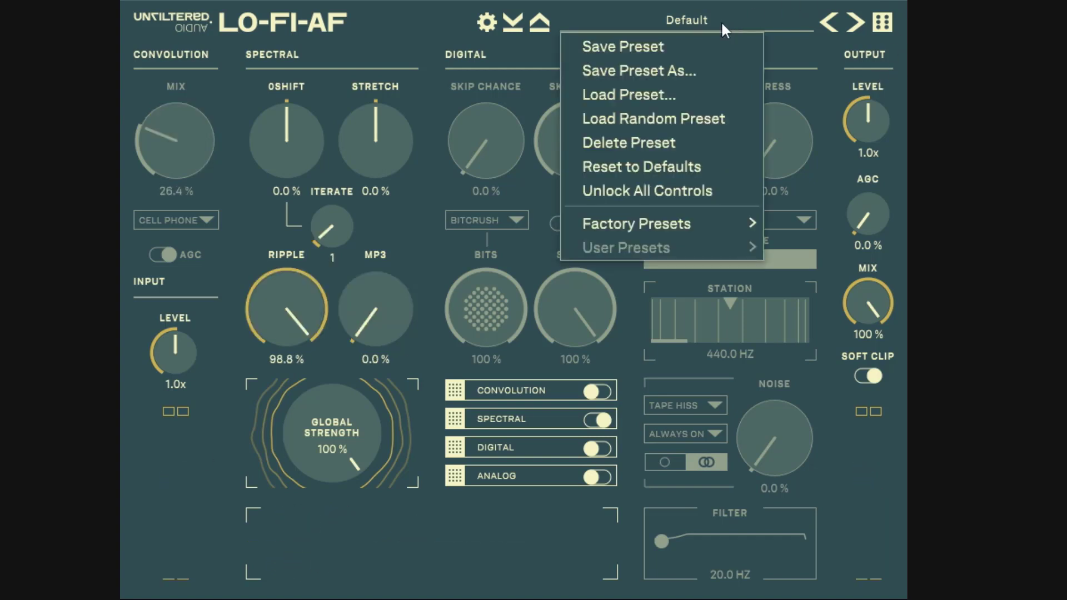
{"action": "left_click", "coordinate": [675, 170]}
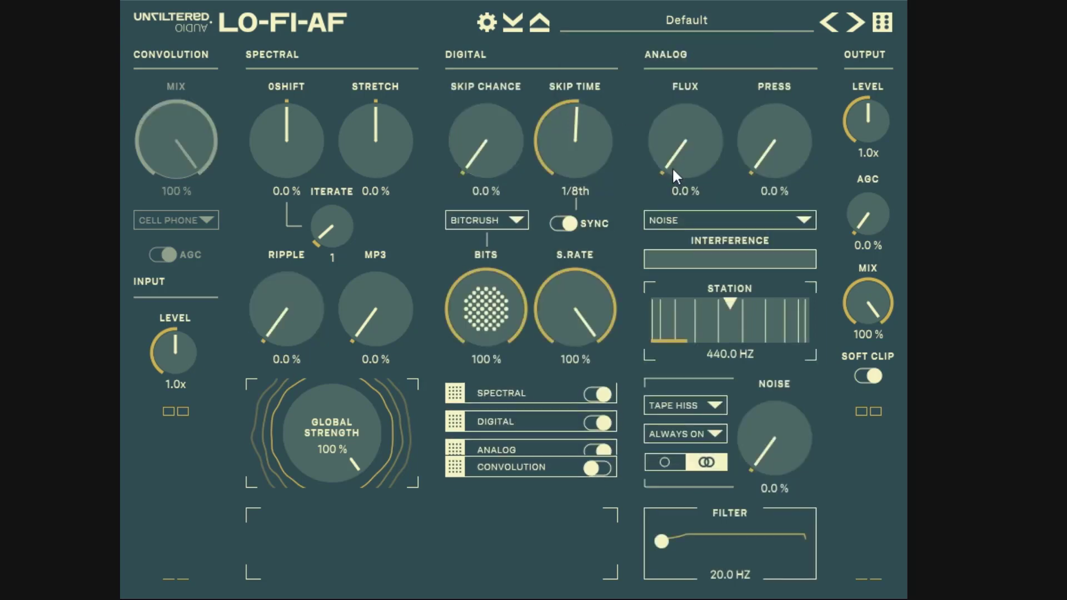
{"action": "left_click", "coordinate": [603, 448]}
{"action": "left_click", "coordinate": [595, 420]}
{"action": "left_click", "coordinate": [598, 392]}
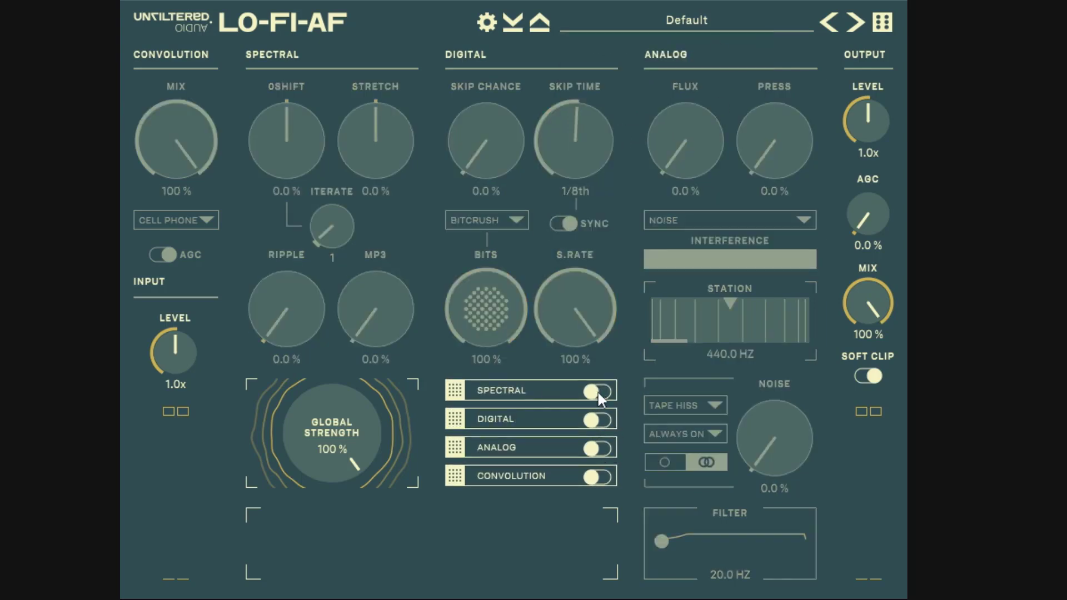
{"action": "left_click", "coordinate": [600, 396]}
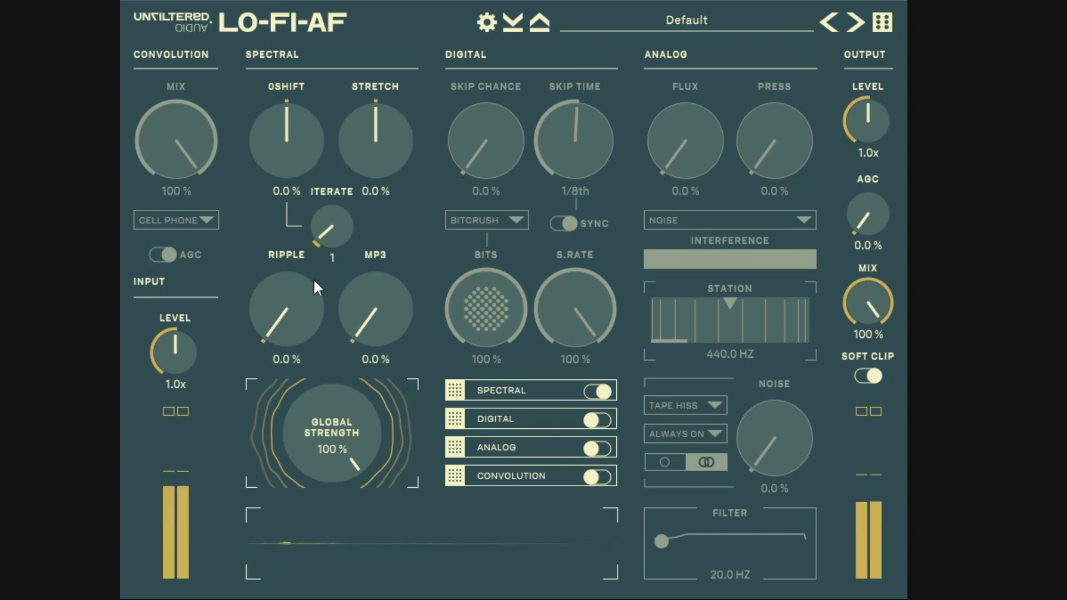
Step: Try Ripple and MP3 together, bringing Ripple to 76.4 % and MP3 to 71.2 %
{"action": "left_click_drag", "start_coordinate": [313, 278], "coordinate": [305, 132]}
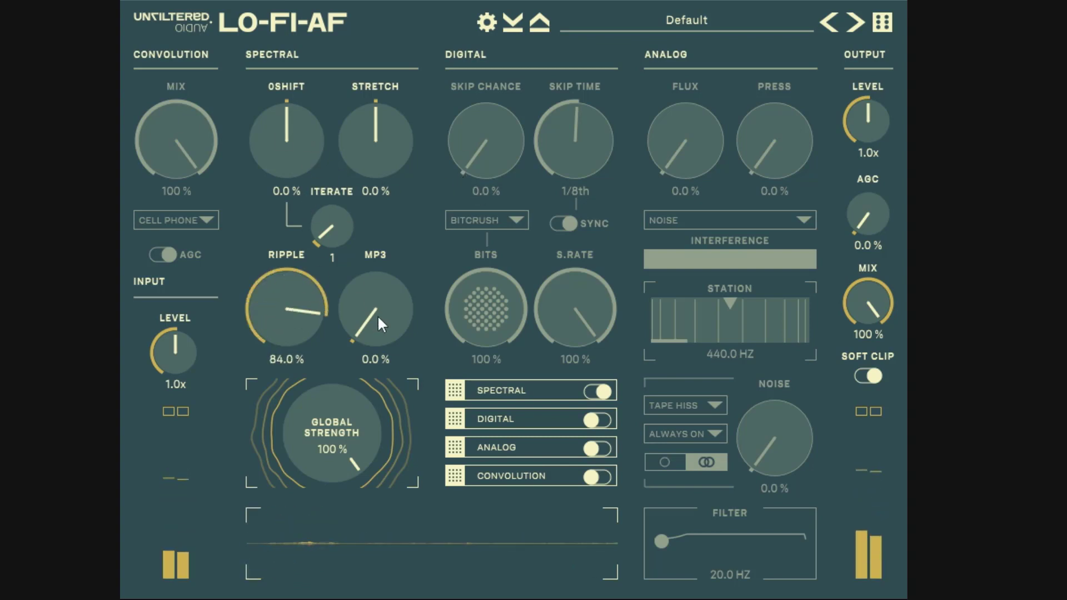
{"action": "left_click_drag", "start_coordinate": [378, 315], "coordinate": [393, 159]}
{"action": "left_click_drag", "start_coordinate": [297, 278], "coordinate": [300, 288]}
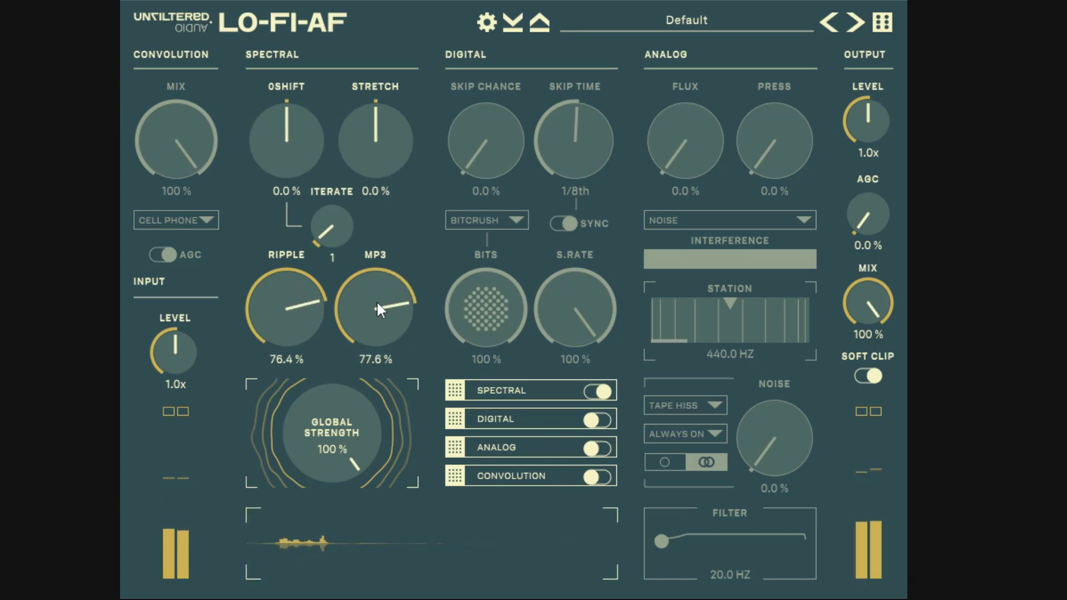
{"action": "left_click_drag", "start_coordinate": [376, 301], "coordinate": [381, 330]}
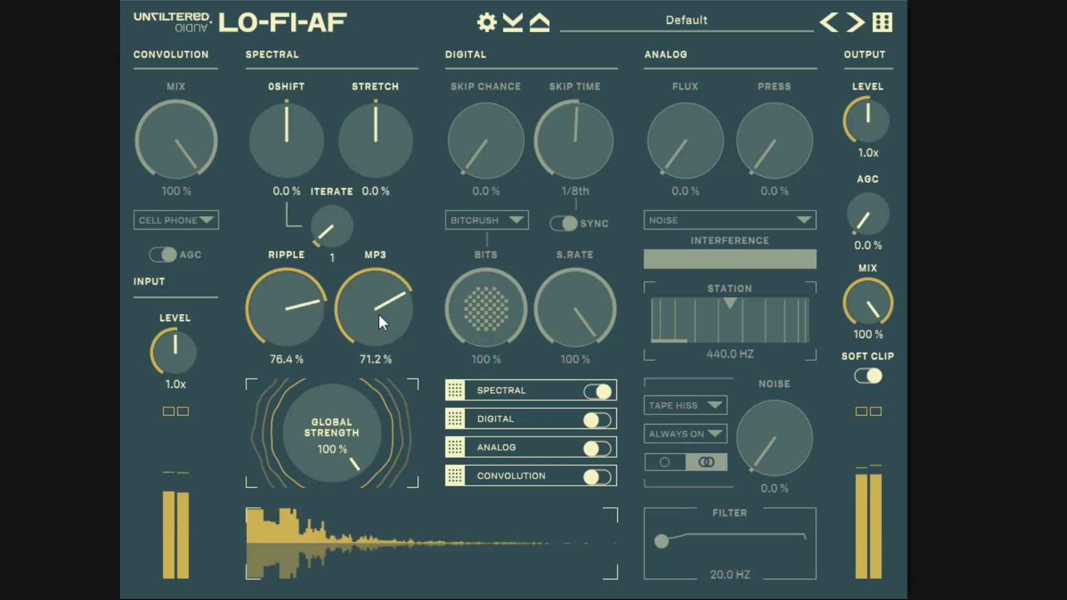
Step: Add frequency shifting to the Spectral sound with 0Shift at 34.4 %, Stretch at 80.8 % and Iterate at 11
{"action": "left_click_drag", "start_coordinate": [296, 152], "coordinate": [313, 66]}
{"action": "left_click_drag", "start_coordinate": [373, 141], "coordinate": [369, 63]}
{"action": "left_click_drag", "start_coordinate": [333, 225], "coordinate": [332, 181]}
{"action": "left_click_drag", "start_coordinate": [342, 236], "coordinate": [343, 201]}
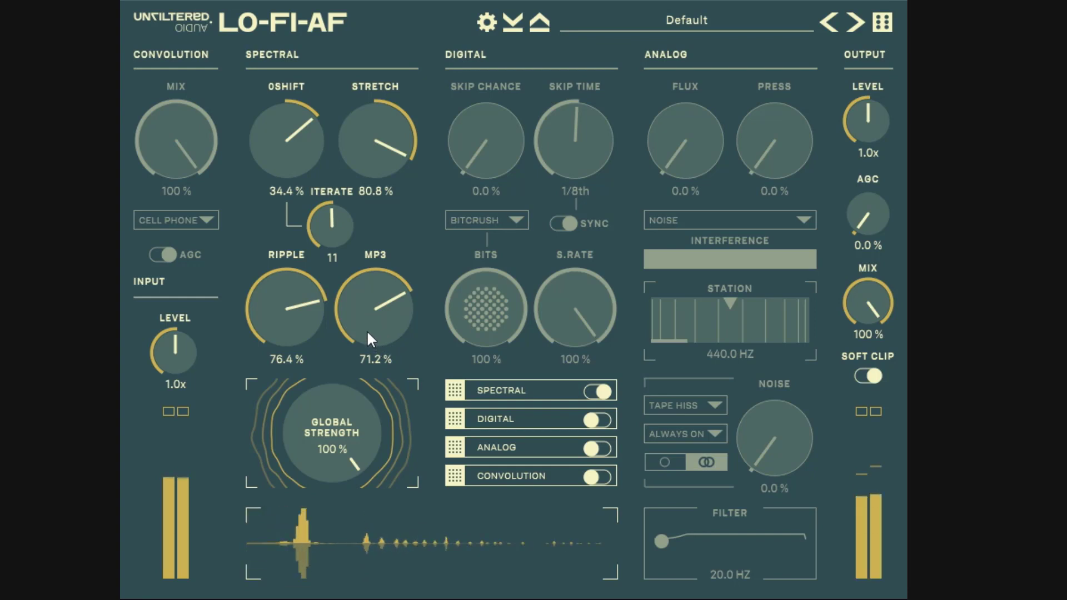
Step: Reset the plugin to its defaults and enable only the Digital module
{"action": "left_click", "coordinate": [700, 17]}
{"action": "left_click", "coordinate": [679, 165]}
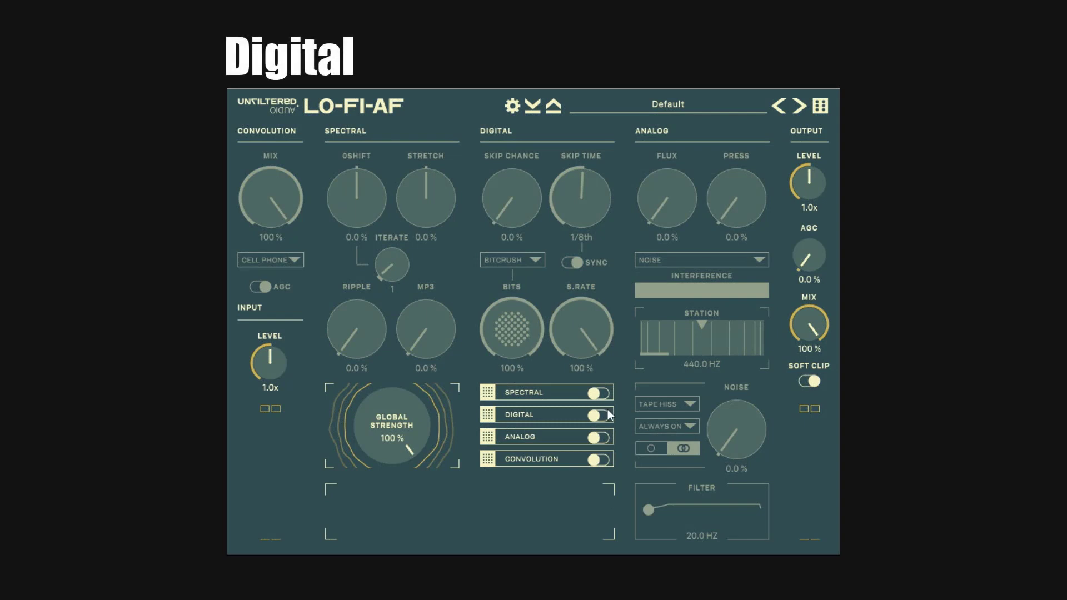
{"action": "left_click", "coordinate": [602, 416]}
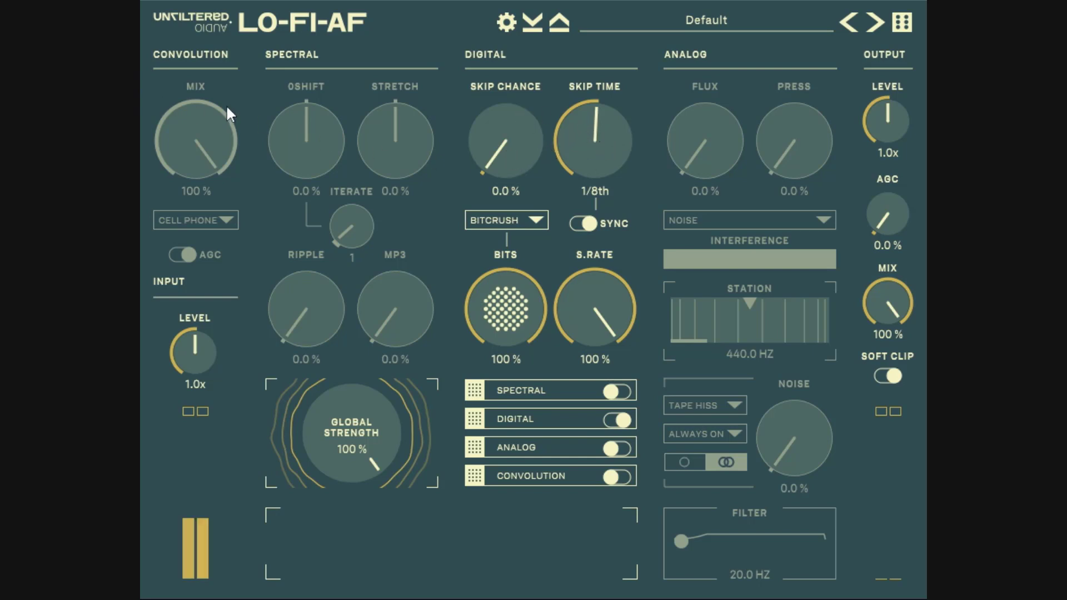
Step: Audition digital skipping with Sync off, Skip Time at 476 ms and Skip Chance raised from 33.2 % to 69.6 %
{"action": "left_click_drag", "start_coordinate": [498, 148], "coordinate": [509, 86]}
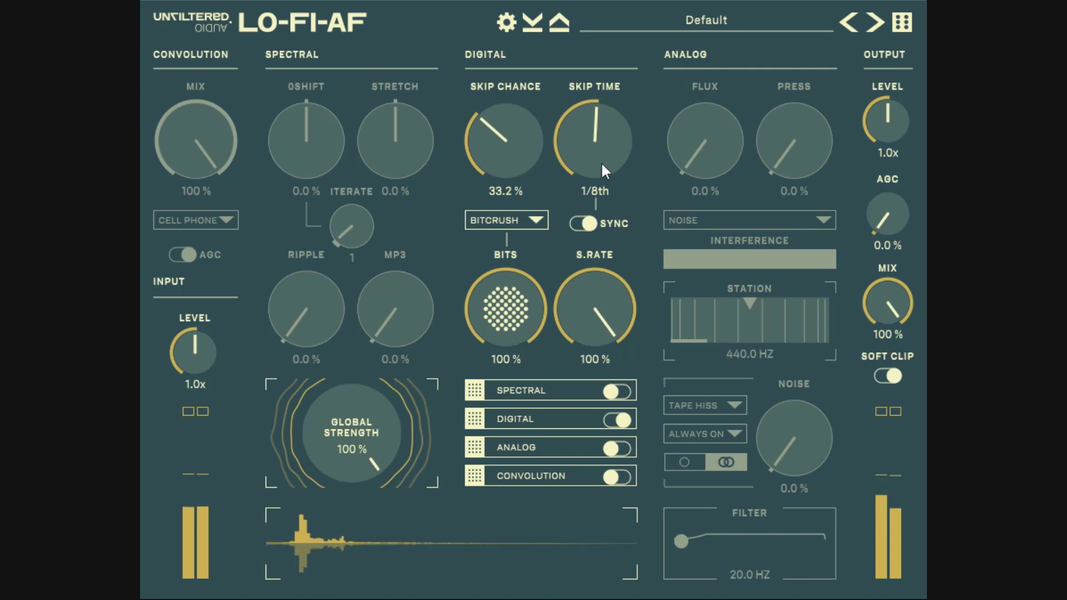
{"action": "left_click", "coordinate": [590, 218]}
{"action": "left_click_drag", "start_coordinate": [584, 155], "coordinate": [598, 58]}
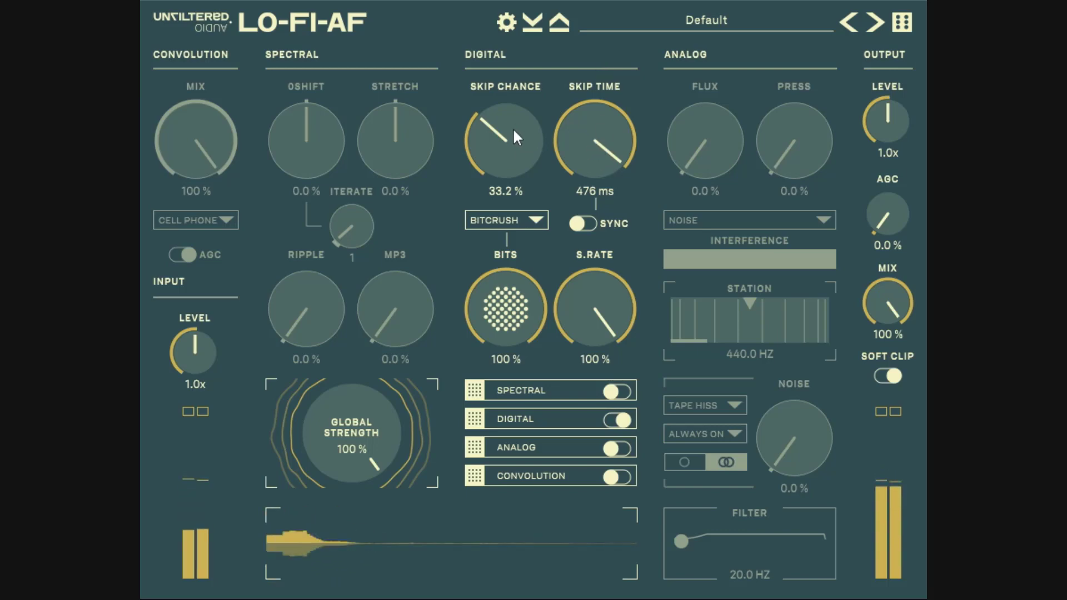
{"action": "left_click_drag", "start_coordinate": [507, 129], "coordinate": [507, 138]}
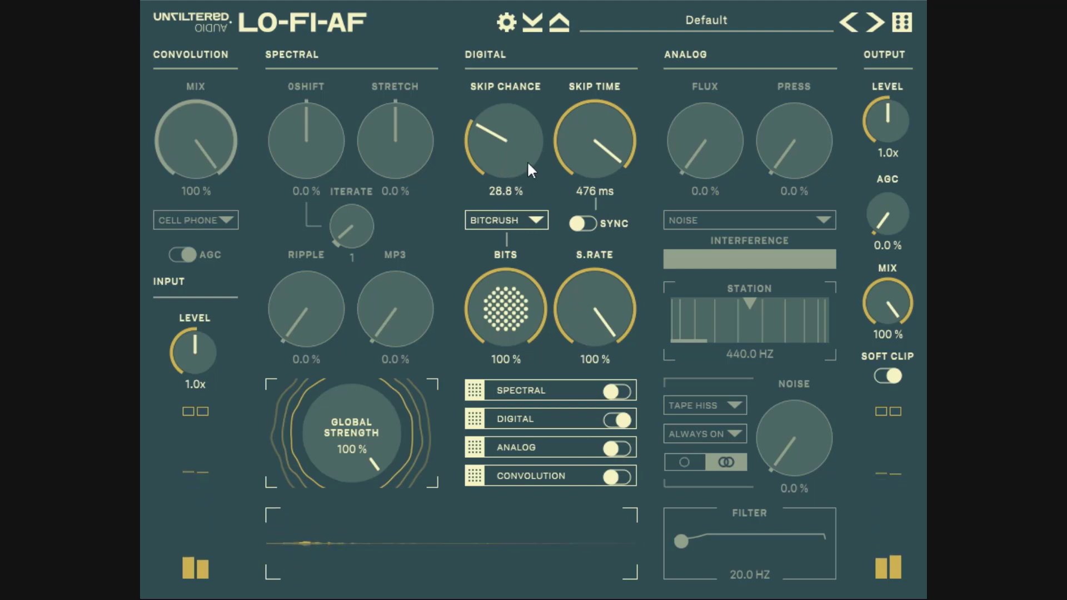
{"action": "left_click_drag", "start_coordinate": [527, 161], "coordinate": [512, 60]}
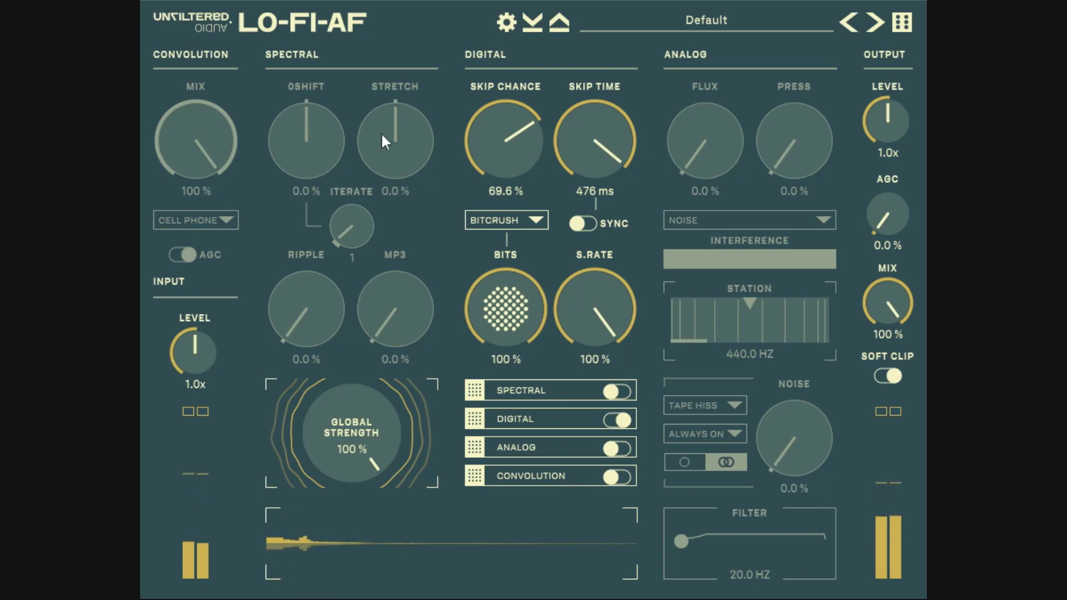
Step: Lower Skip Chance to 0 % and Skip Time to its minimum, and turn Sync back on
{"action": "left_click", "coordinate": [686, 19]}
{"action": "left_click", "coordinate": [500, 104]}
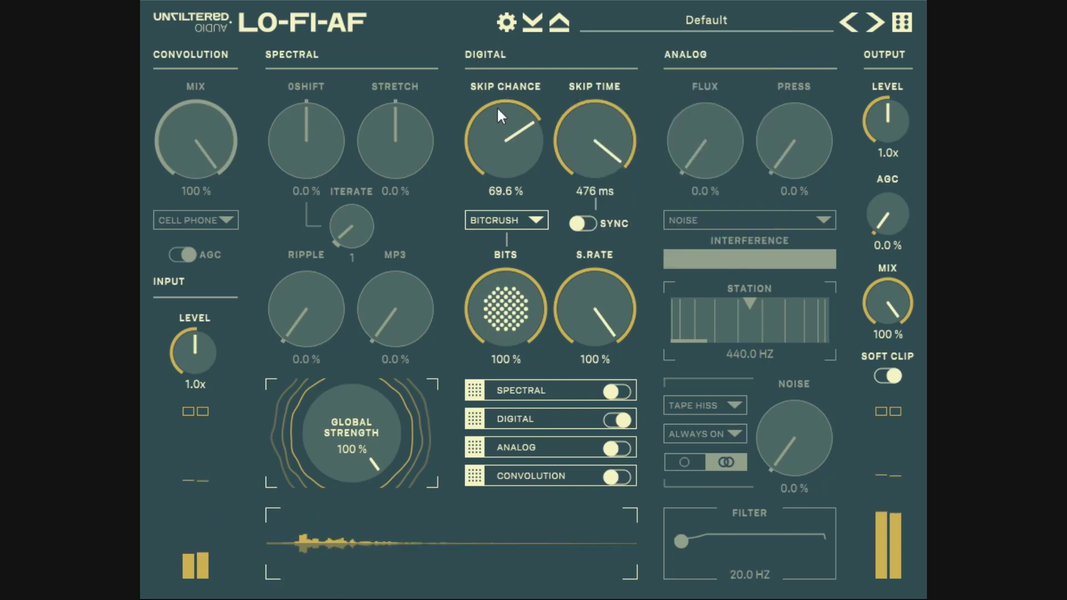
{"action": "left_click_drag", "start_coordinate": [497, 106], "coordinate": [510, 371]}
{"action": "left_click_drag", "start_coordinate": [598, 137], "coordinate": [589, 233]}
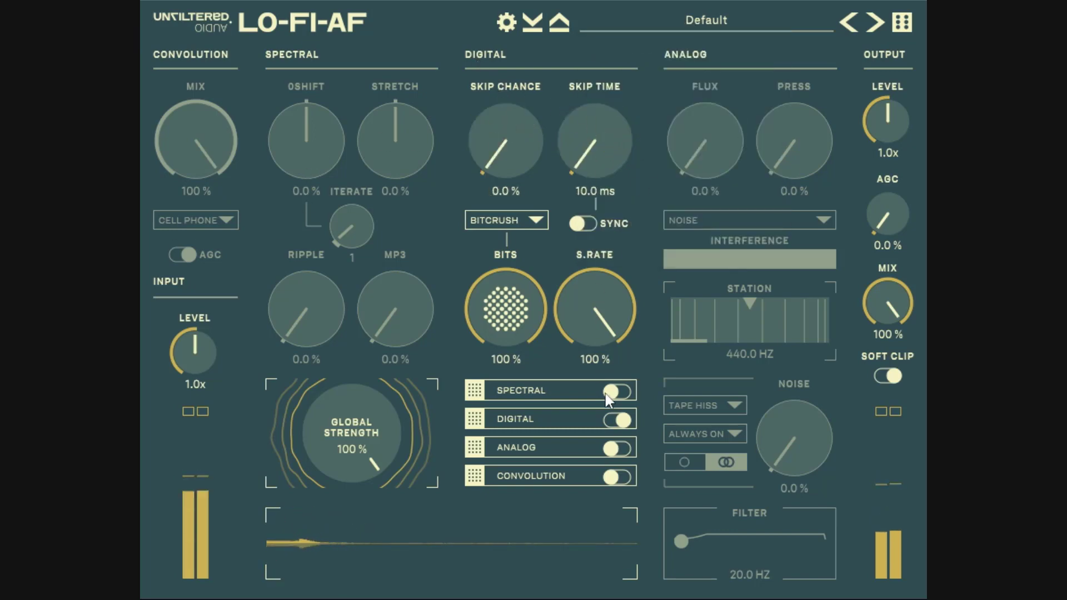
{"action": "left_click", "coordinate": [586, 222]}
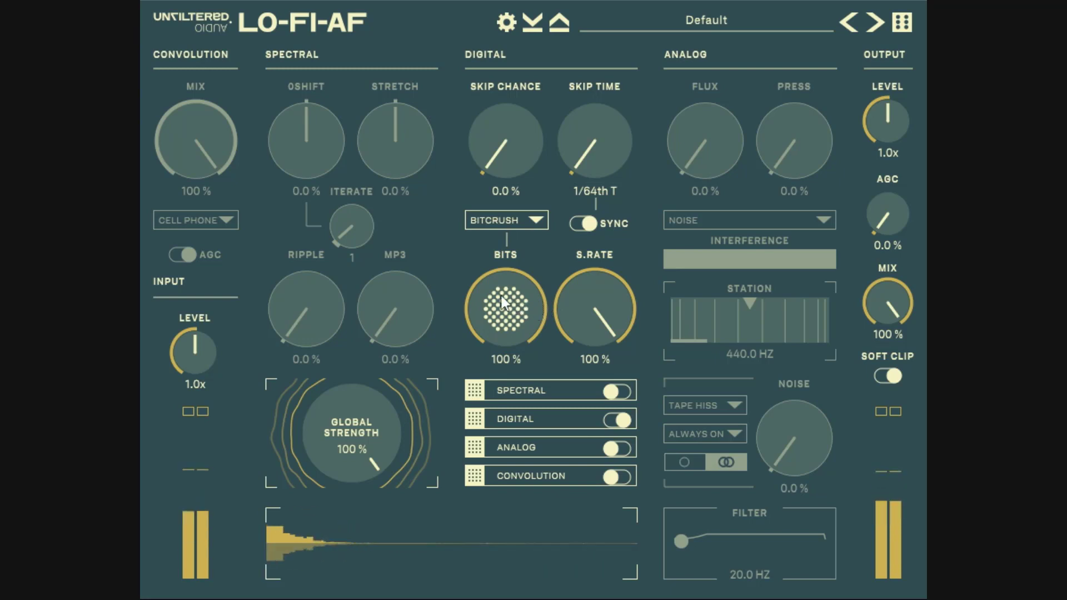
Step: Audition the bitcrusher with Bits at 27.6 % and 79.2 % and S.Rate at 13.6 %, and return both controls to 100 %
{"action": "left_click_drag", "start_coordinate": [509, 303], "coordinate": [522, 477]}
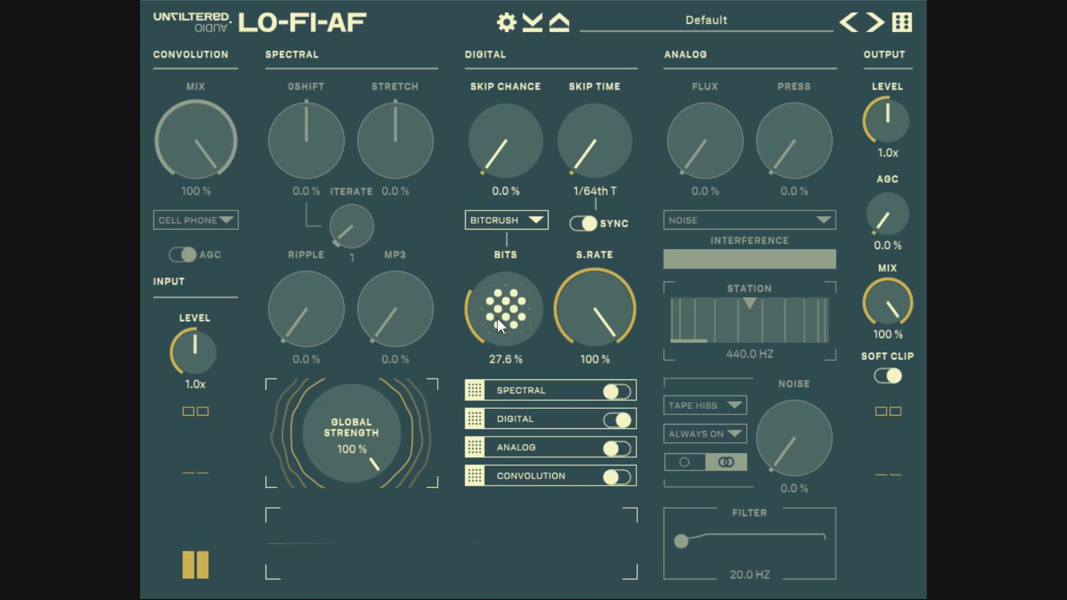
{"action": "left_click_drag", "start_coordinate": [598, 302], "coordinate": [594, 320]}
{"action": "left_click_drag", "start_coordinate": [528, 328], "coordinate": [536, 220]}
{"action": "left_click_drag", "start_coordinate": [572, 295], "coordinate": [591, 471]}
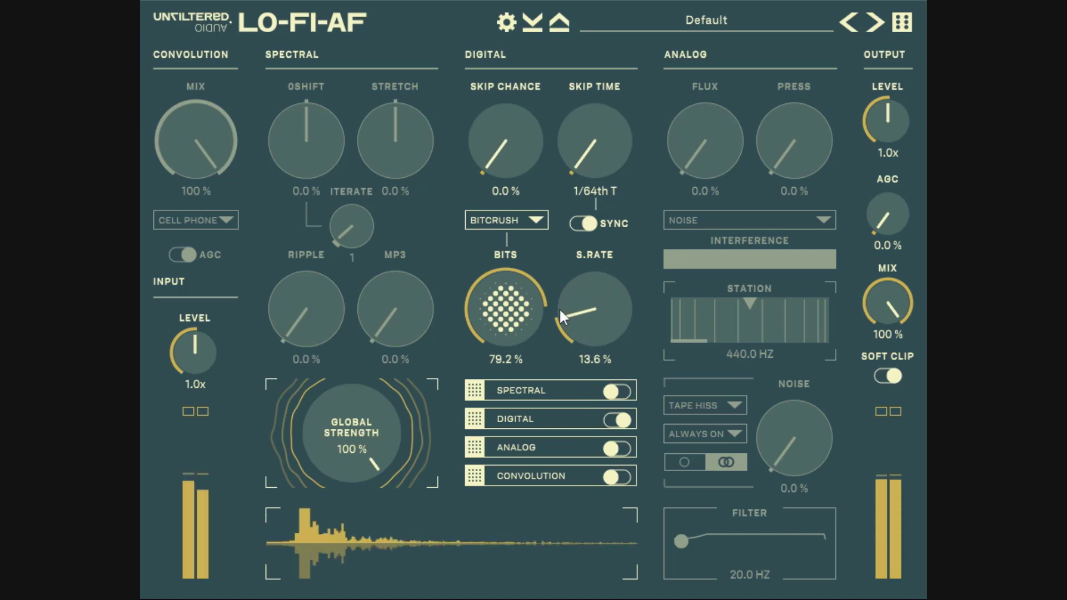
{"action": "left_click_drag", "start_coordinate": [608, 329], "coordinate": [626, 142]}
{"action": "left_click_drag", "start_coordinate": [513, 309], "coordinate": [528, 256]}
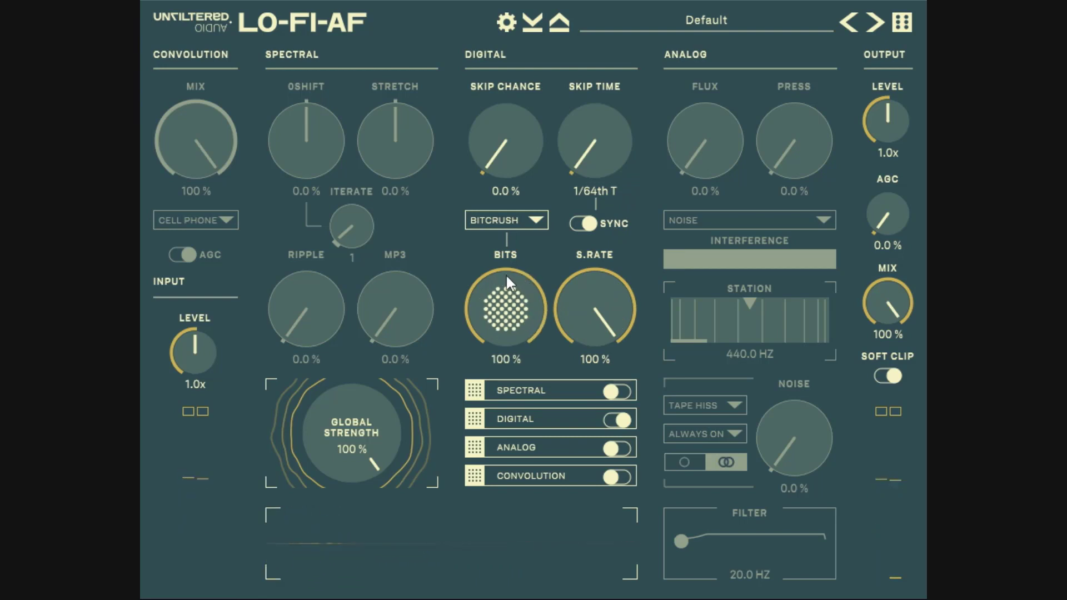
Step: Review the Digital module's algorithm choices and lower the output Level to 0.07x
{"action": "left_click", "coordinate": [524, 222]}
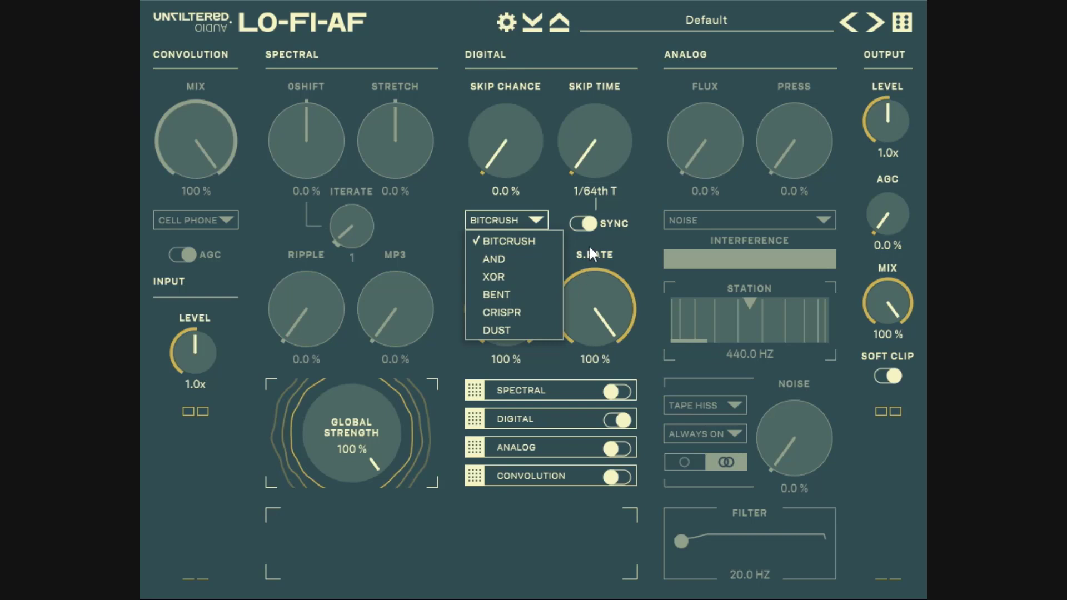
{"action": "left_click", "coordinate": [631, 244]}
{"action": "left_click", "coordinate": [508, 225]}
{"action": "left_click", "coordinate": [426, 230]}
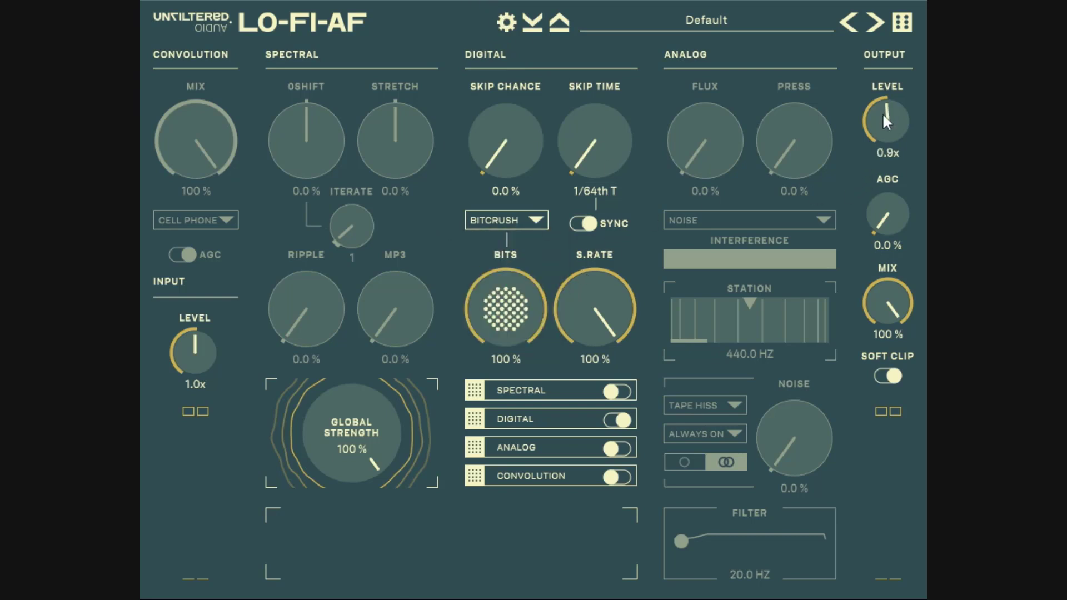
{"action": "left_click_drag", "start_coordinate": [889, 148], "coordinate": [892, 198]}
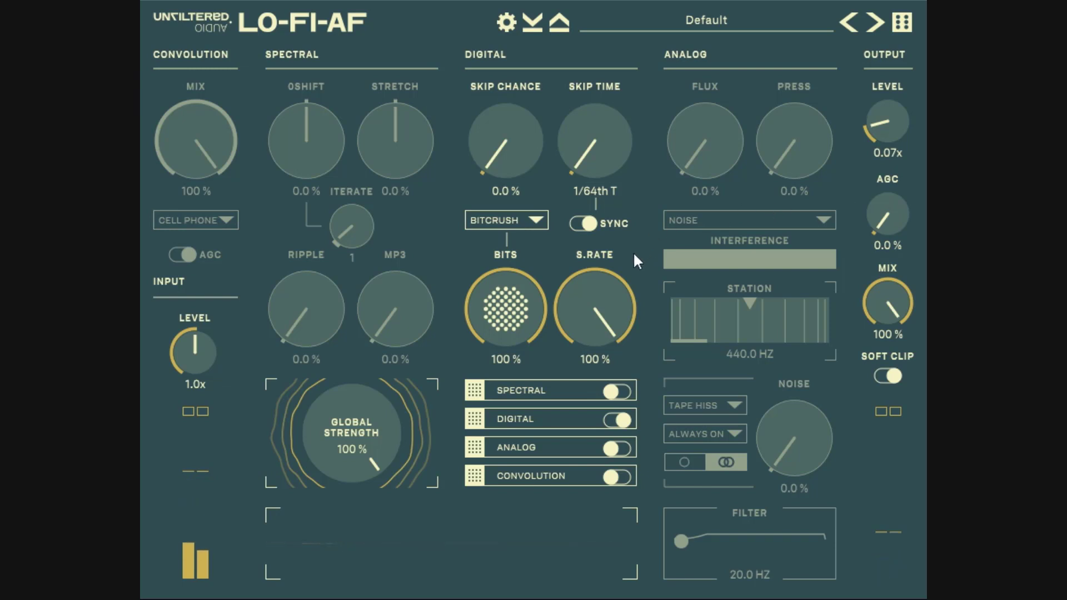
Step: Switch the Digital algorithm to AND and lower Bits to 82.8 %
{"action": "left_click", "coordinate": [519, 225]}
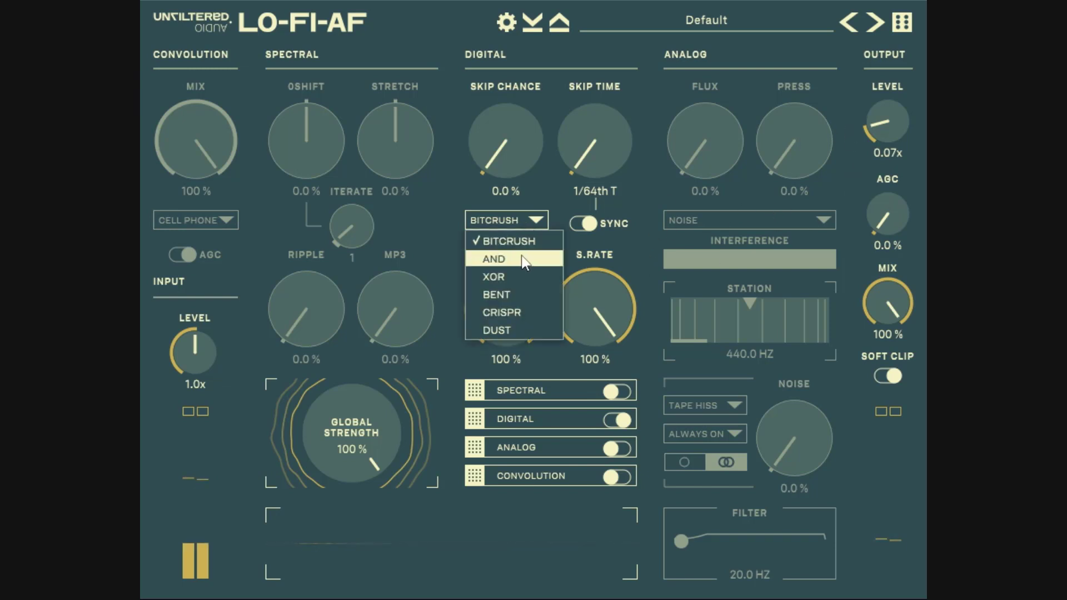
{"action": "left_click", "coordinate": [523, 259]}
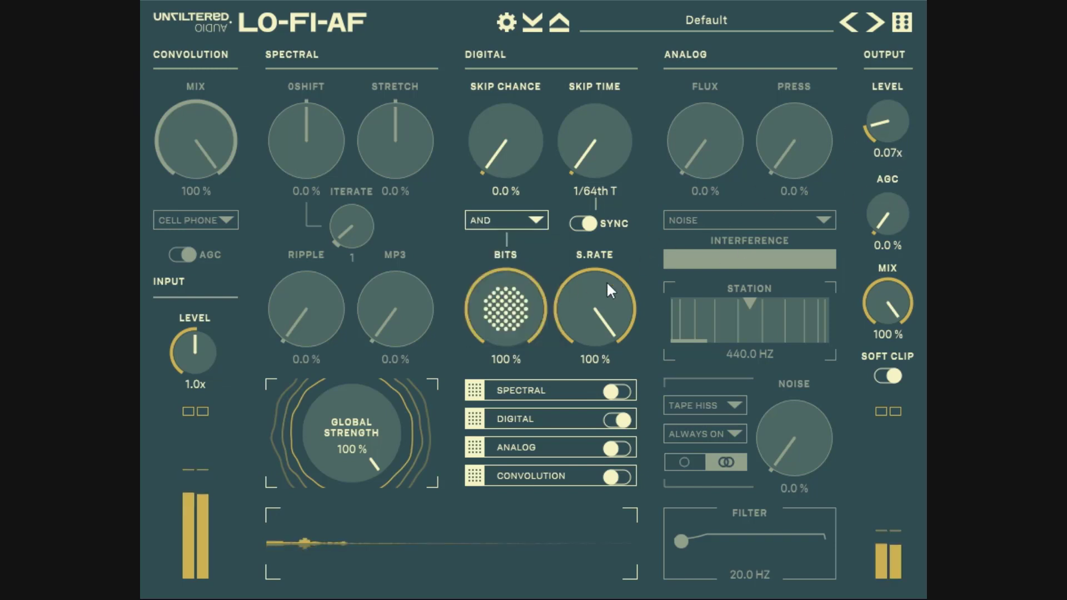
{"action": "scroll", "coordinate": [514, 325], "scroll_direction": "down", "scroll_amount": 5}
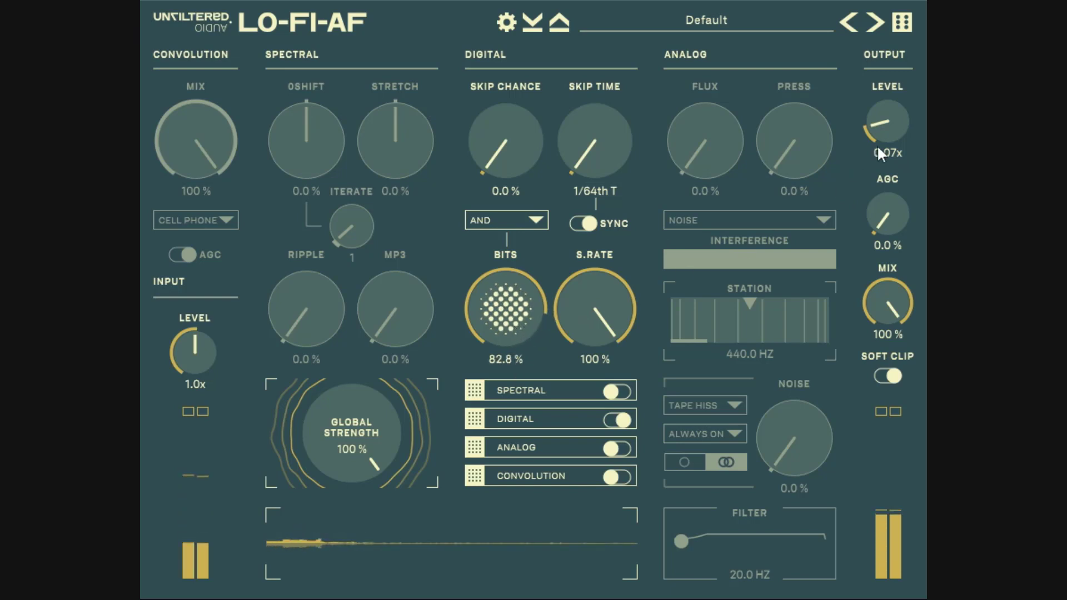
Step: Raise the output Level to 0.2x and audition the AND algorithm with Bits at 81.6 % and S.Rate at 37.6 %
{"action": "left_click_drag", "start_coordinate": [882, 141], "coordinate": [891, 136]}
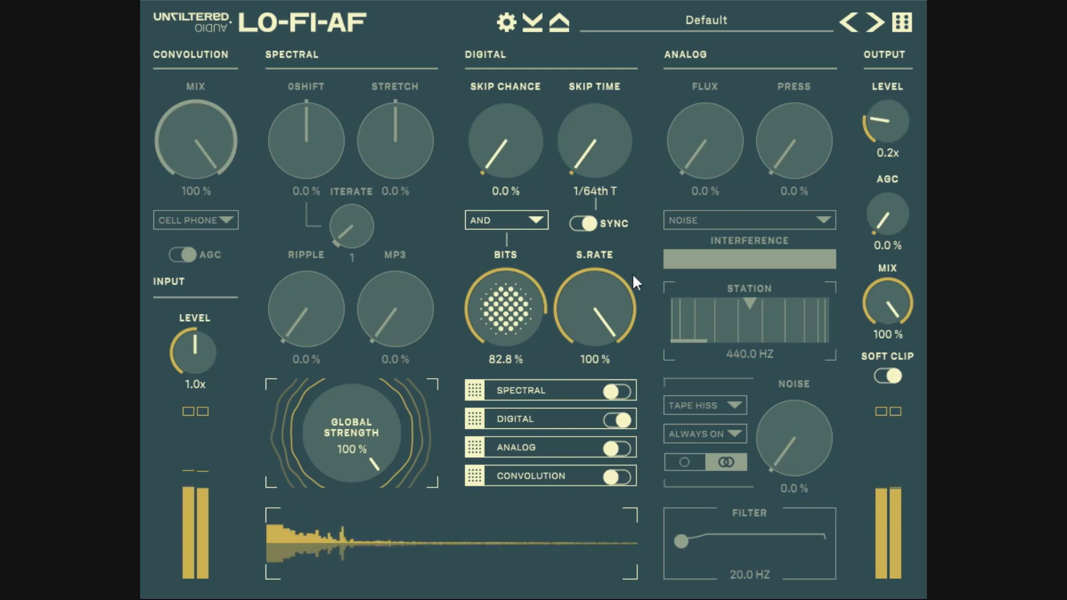
{"action": "left_click_drag", "start_coordinate": [508, 295], "coordinate": [555, 360]}
{"action": "left_click_drag", "start_coordinate": [526, 313], "coordinate": [543, 352]}
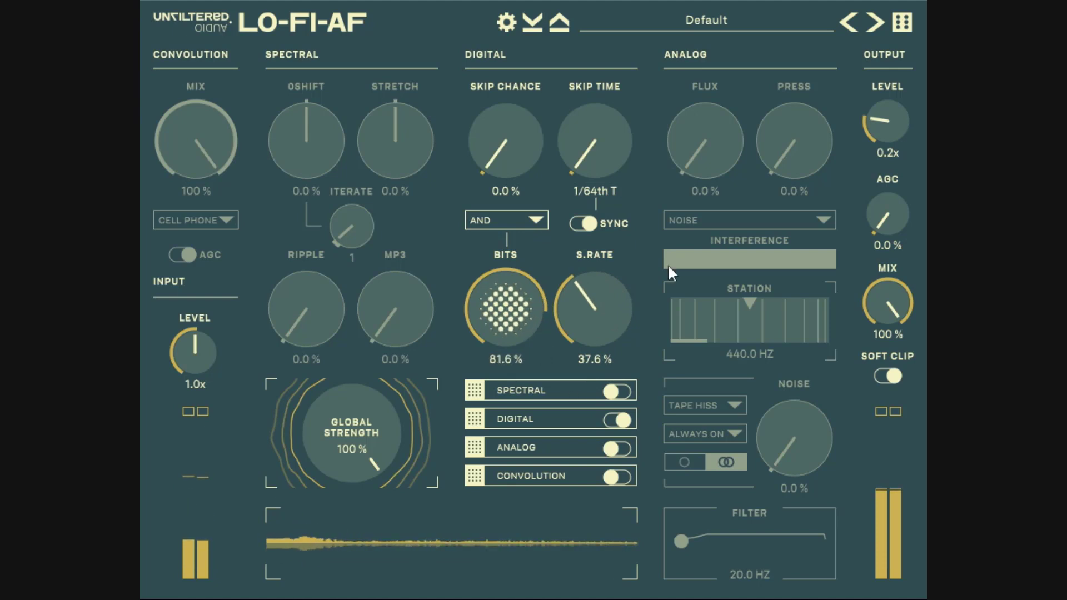
Step: Switch the Digital algorithm to XOR, audition Bits at 60.8 % and S.Rate at 7.6 %, and return S.Rate to 100 %
{"action": "left_click", "coordinate": [533, 221]}
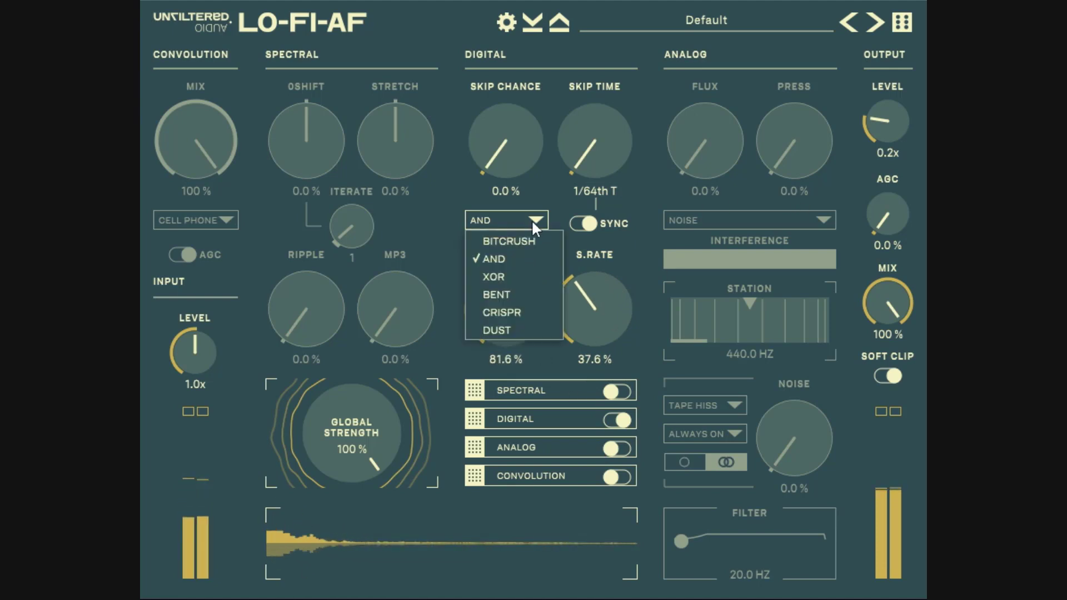
{"action": "left_click", "coordinate": [507, 278]}
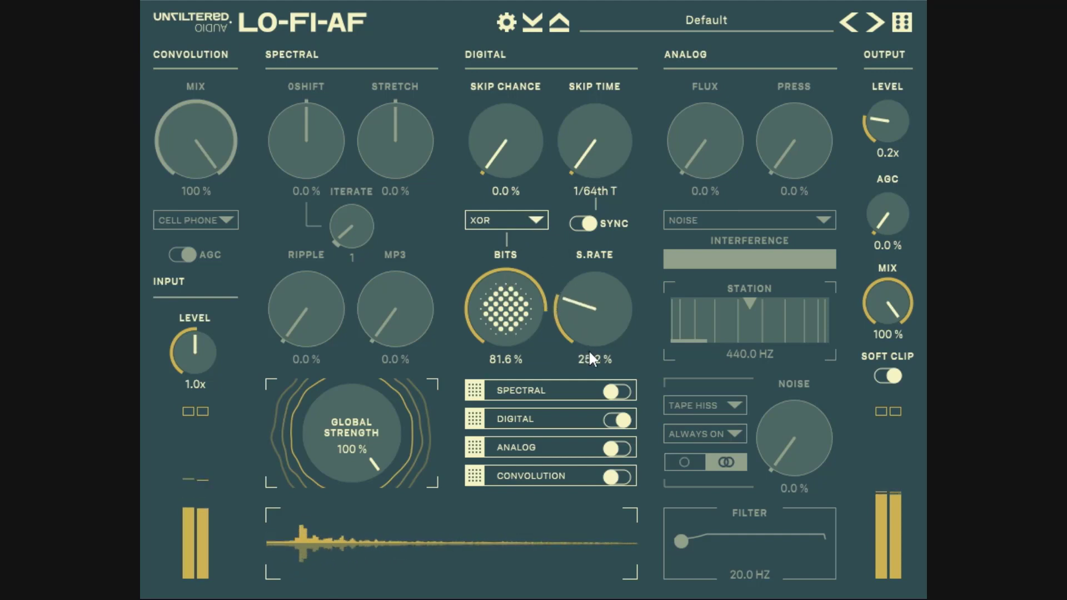
{"action": "left_click_drag", "start_coordinate": [588, 349], "coordinate": [531, 386]}
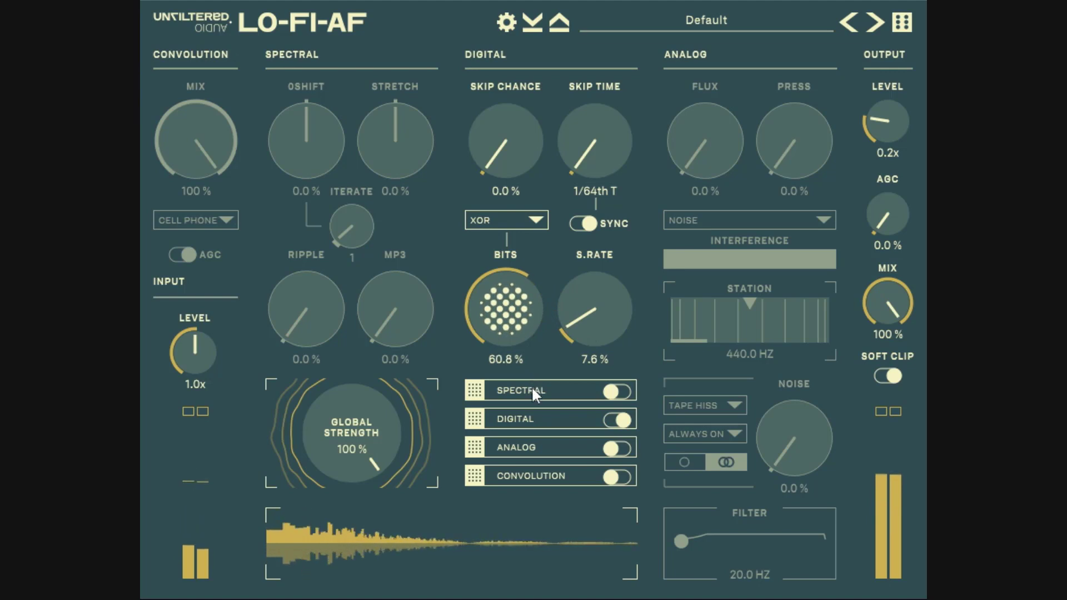
{"action": "left_click_drag", "start_coordinate": [600, 322], "coordinate": [619, 115]}
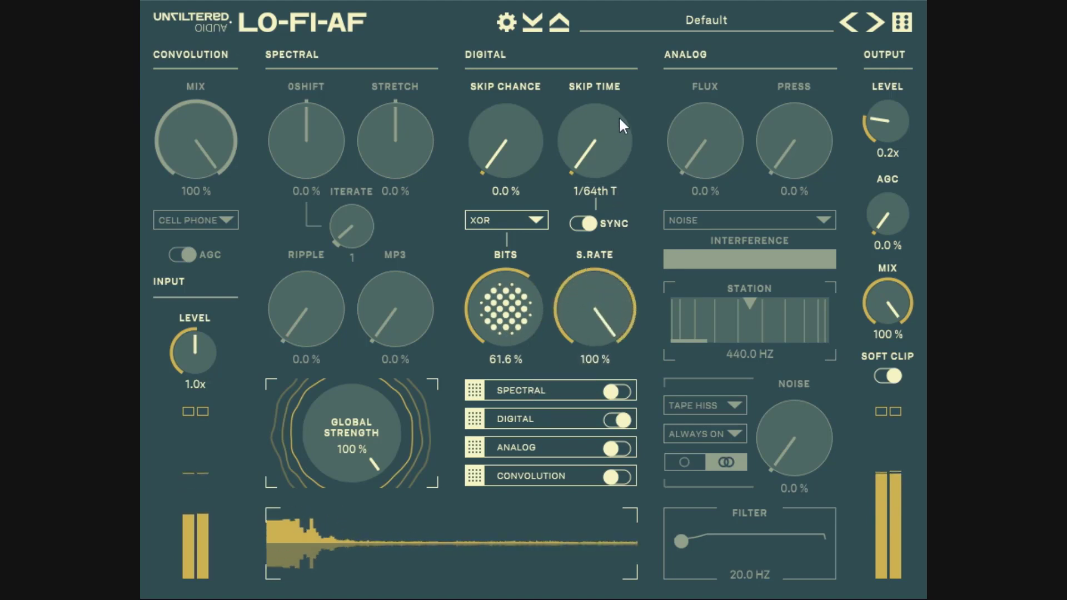
{"action": "left_click_drag", "start_coordinate": [529, 269], "coordinate": [536, 228]}
Step: Audition the BENT algorithm, switch the Digital module to CRISPR, and raise Bits to 100 %
{"action": "left_click", "coordinate": [537, 220]}
{"action": "left_click", "coordinate": [521, 300]}
{"action": "left_click", "coordinate": [535, 222]}
{"action": "left_click", "coordinate": [517, 312]}
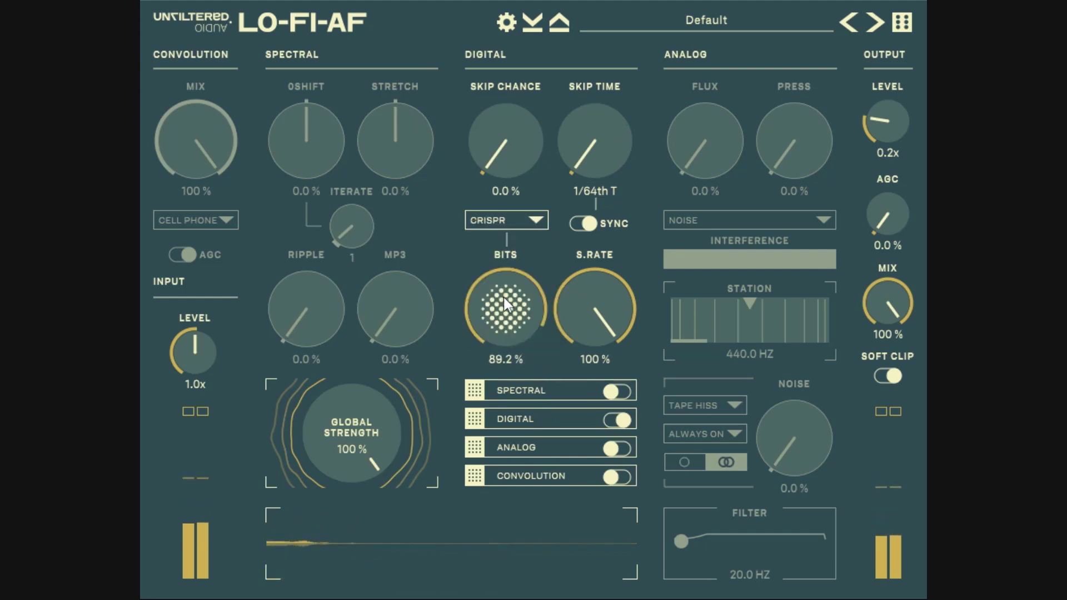
{"action": "left_click_drag", "start_coordinate": [506, 312], "coordinate": [522, 284]}
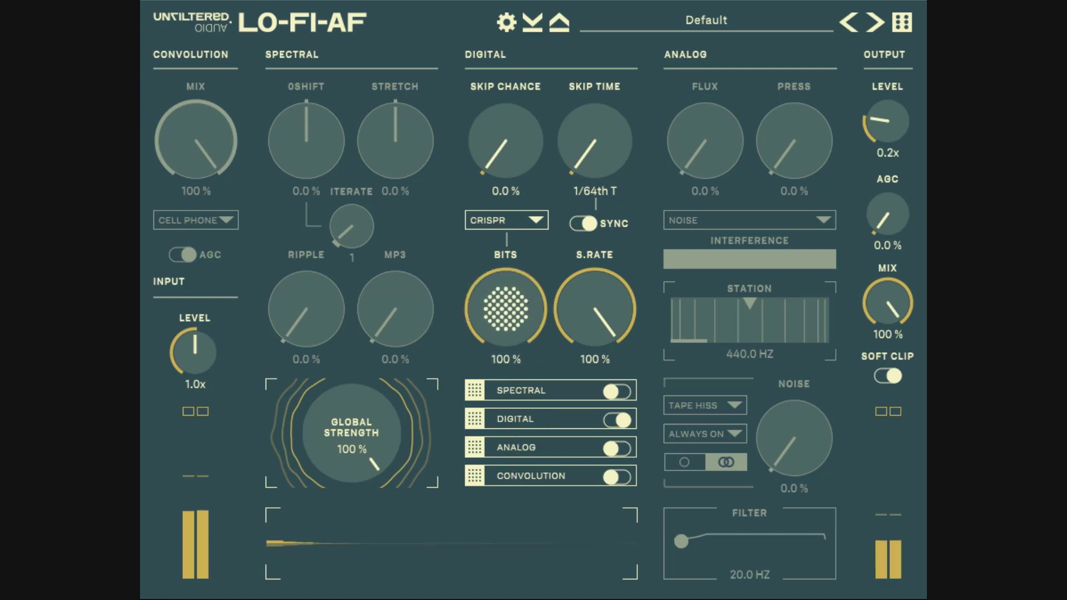
Step: Raise the output Level to 0.9x and audition CRISPR with Bits at 15.6 % and 70.4 % and S.Rate down to 14.8 %
{"action": "left_click_drag", "start_coordinate": [895, 123], "coordinate": [890, 101]}
{"action": "left_click_drag", "start_coordinate": [526, 292], "coordinate": [548, 476]}
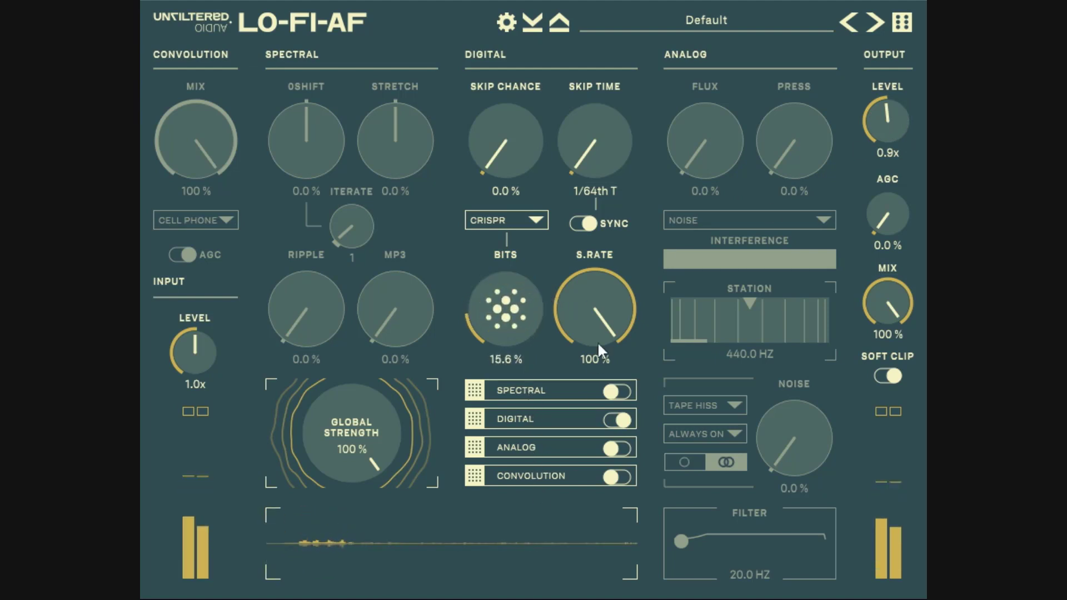
{"action": "left_click_drag", "start_coordinate": [598, 341], "coordinate": [603, 477]}
{"action": "left_click_drag", "start_coordinate": [495, 326], "coordinate": [506, 306]}
{"action": "left_click_drag", "start_coordinate": [601, 306], "coordinate": [609, 350]}
{"action": "left_click_drag", "start_coordinate": [507, 312], "coordinate": [544, 278]}
Step: Switch the Digital algorithm to DUST and audition it with Bits at 43.2 % and S.Rate at 100 %
{"action": "left_click", "coordinate": [524, 220]}
{"action": "left_click", "coordinate": [517, 331]}
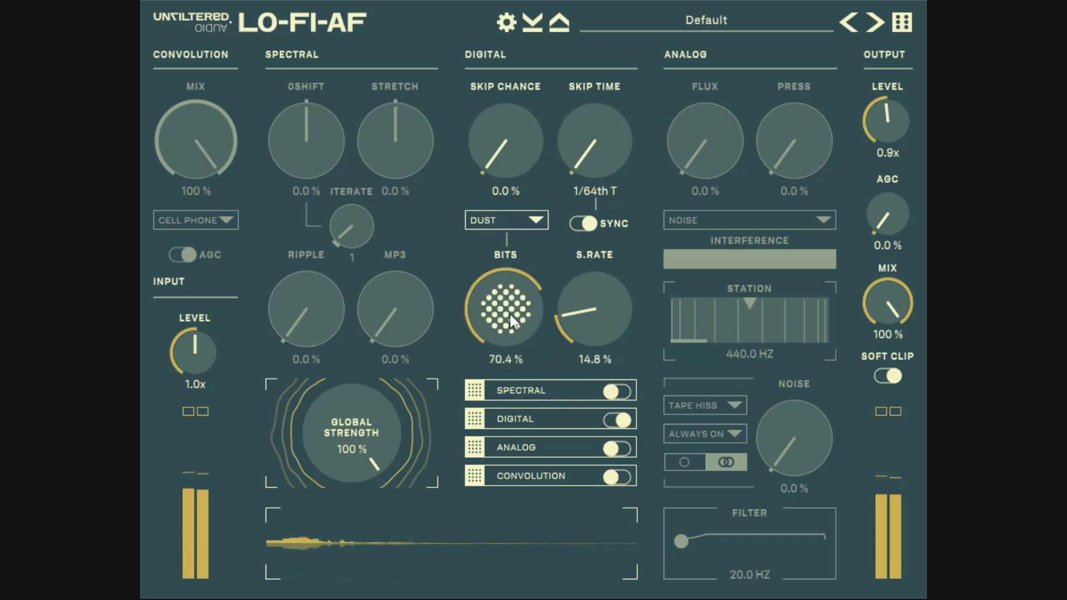
{"action": "left_click_drag", "start_coordinate": [509, 312], "coordinate": [508, 360]}
{"action": "left_click_drag", "start_coordinate": [585, 339], "coordinate": [585, 324]}
{"action": "left_click_drag", "start_coordinate": [513, 300], "coordinate": [512, 309]}
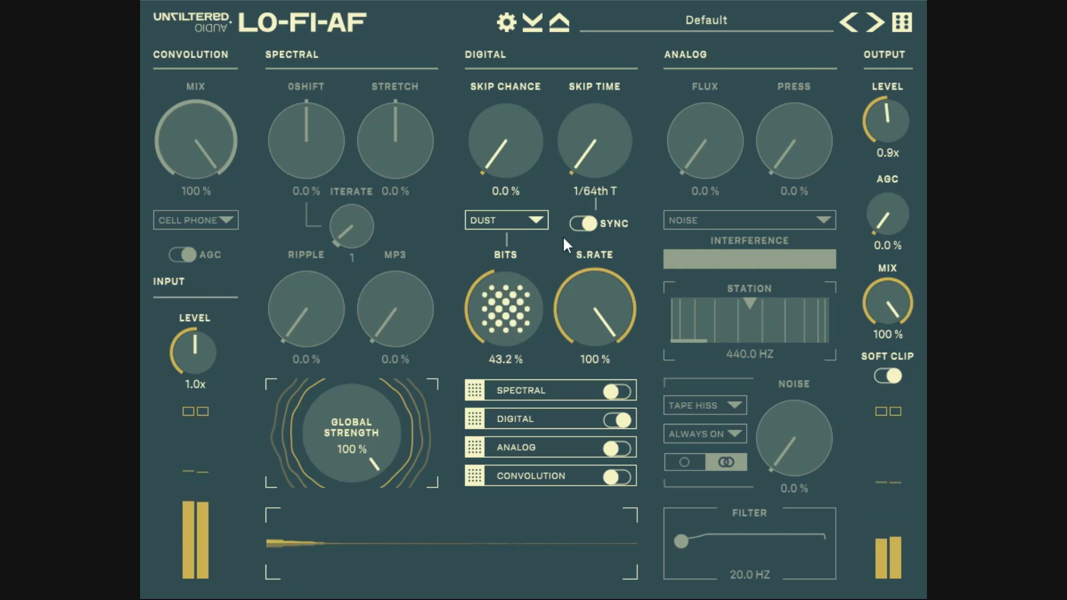
Step: Review the Digital algorithm choices, keep DUST, and return Bits to 100 %
{"action": "left_click", "coordinate": [532, 221]}
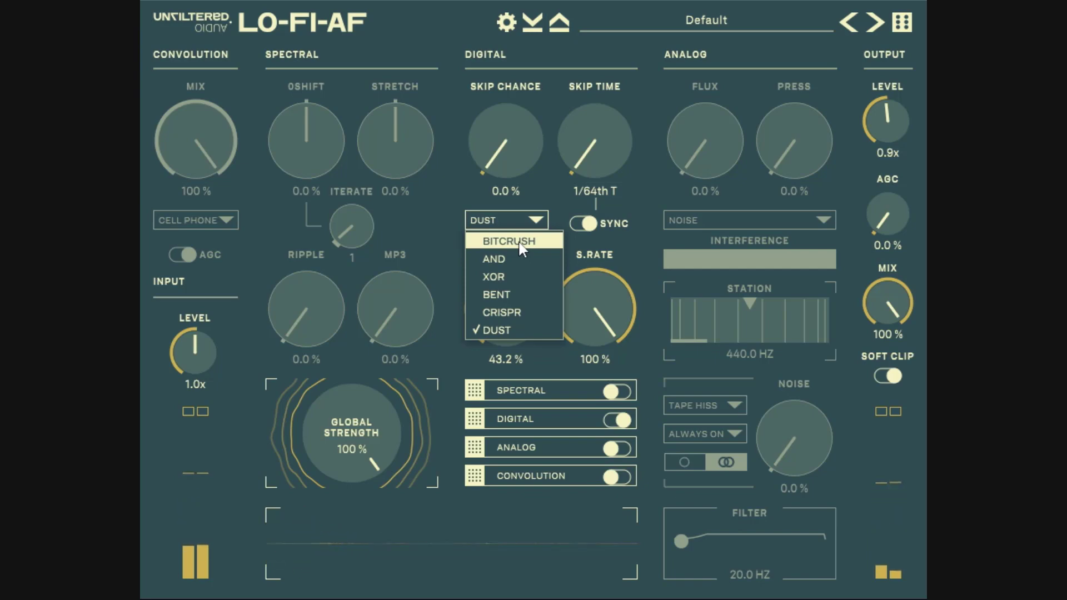
{"action": "left_click", "coordinate": [447, 261]}
{"action": "left_click_drag", "start_coordinate": [516, 322], "coordinate": [529, 277]}
{"action": "left_click_drag", "start_coordinate": [530, 277], "coordinate": [542, 143]}
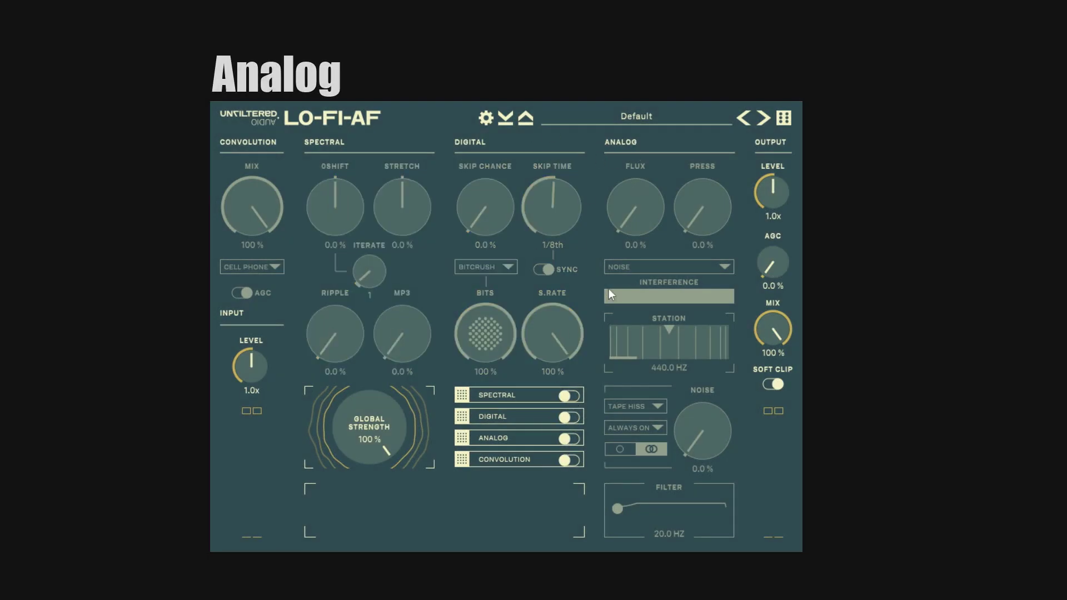
Step: Turn on the Analog module, audition Flux at 24.0 %, 28.4 %, 70.8 % and 83.6 %, and return it to 0 %
{"action": "left_click", "coordinate": [570, 438]}
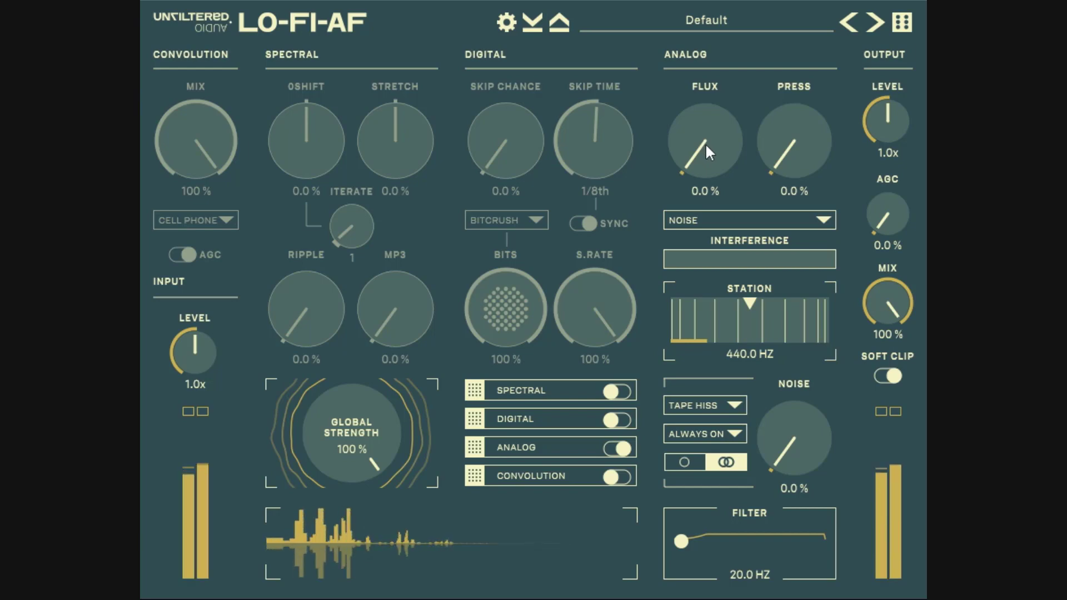
{"action": "left_click_drag", "start_coordinate": [705, 143], "coordinate": [699, 84]}
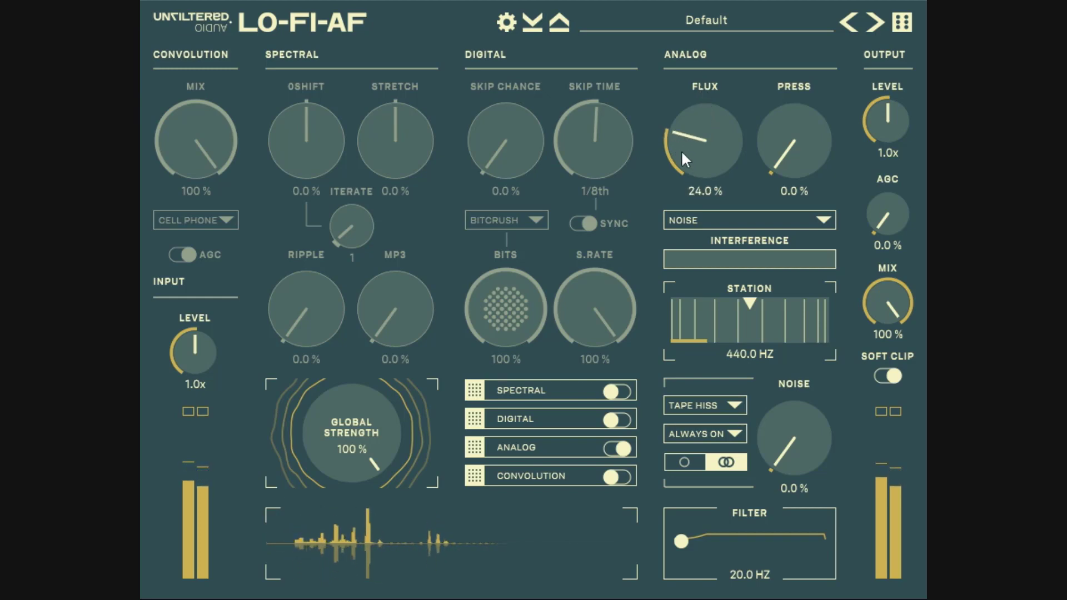
{"action": "left_click_drag", "start_coordinate": [681, 149], "coordinate": [682, 140]}
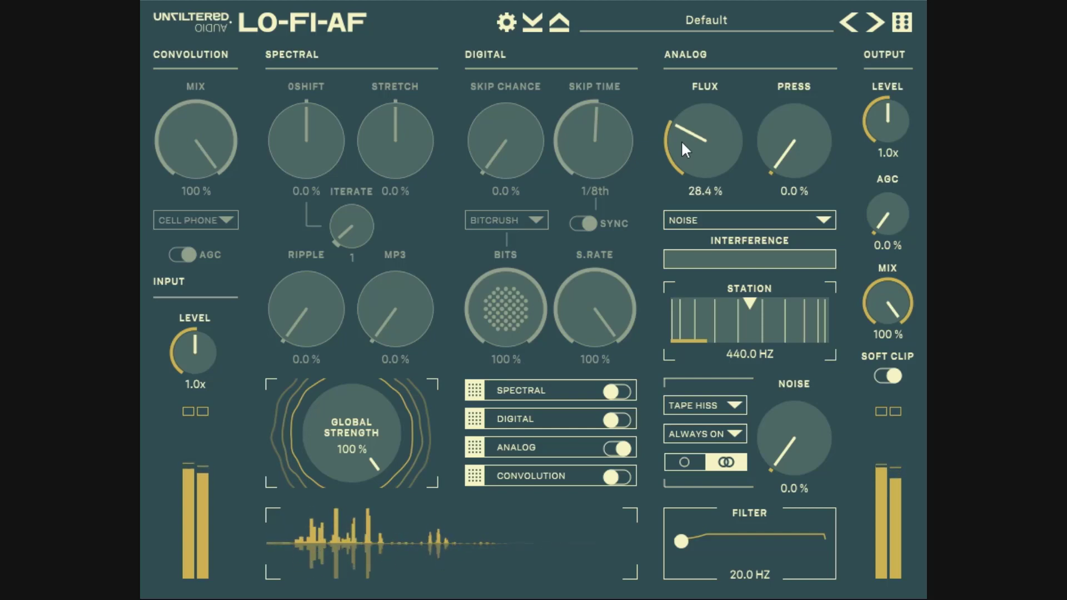
{"action": "left_click_drag", "start_coordinate": [698, 149], "coordinate": [702, 52]}
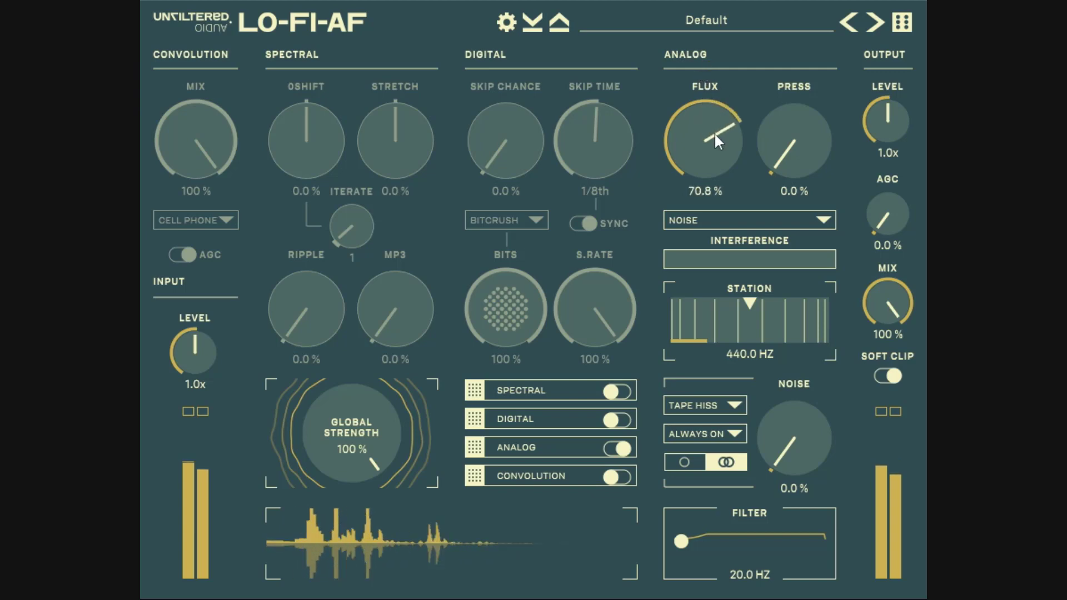
{"action": "left_click_drag", "start_coordinate": [692, 148], "coordinate": [688, 115]}
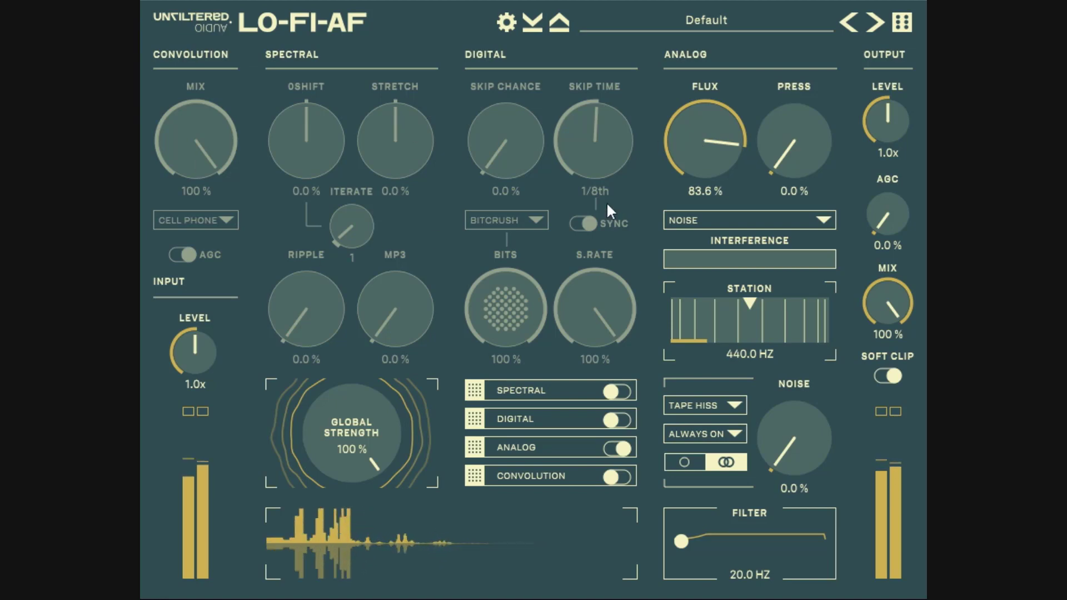
{"action": "left_click_drag", "start_coordinate": [711, 151], "coordinate": [725, 368]}
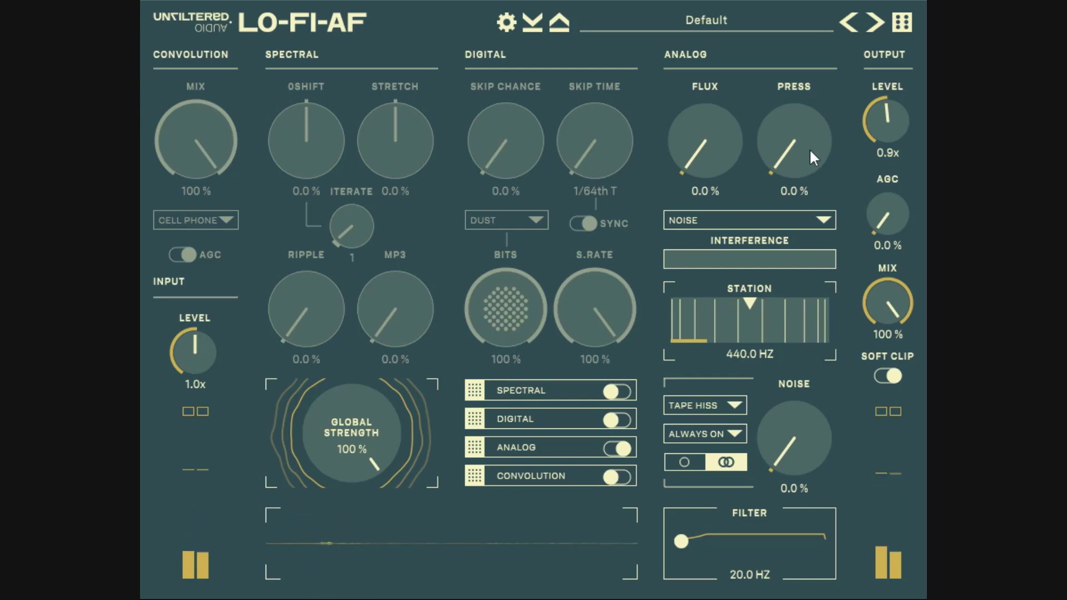
Step: Audition Press at 76.8 % and 87.2 %, and return it to 0 %
{"action": "left_click_drag", "start_coordinate": [805, 145], "coordinate": [823, 0]}
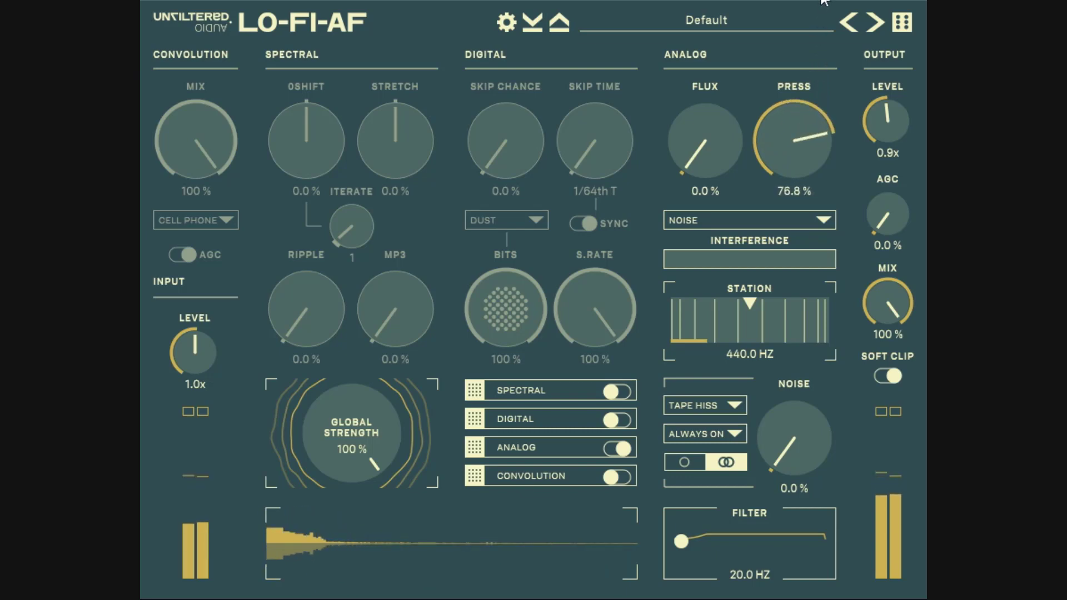
{"action": "left_click_drag", "start_coordinate": [801, 123], "coordinate": [800, 128]}
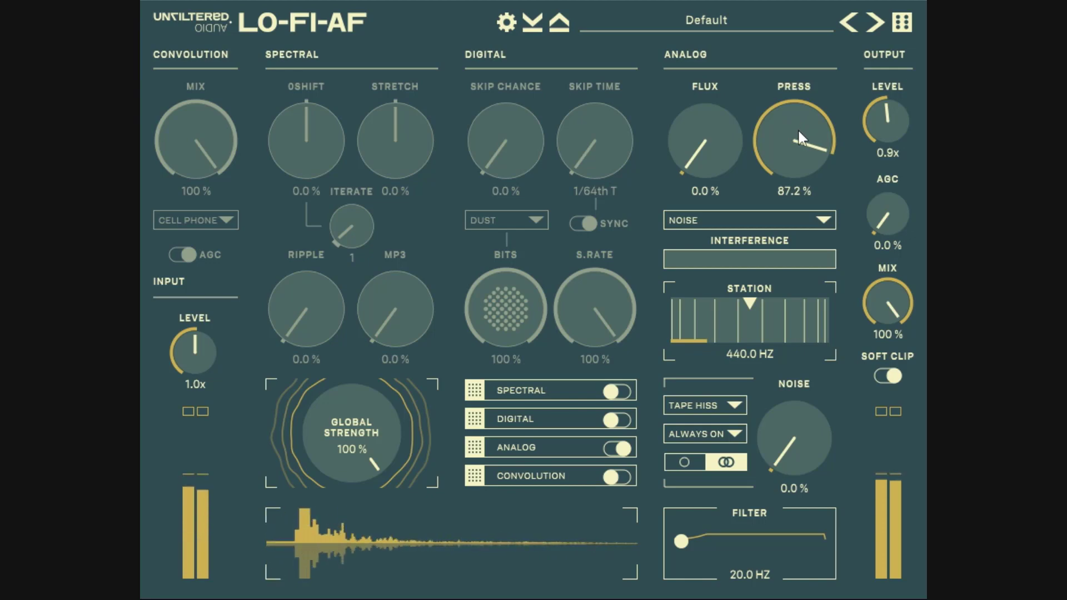
{"action": "left_click_drag", "start_coordinate": [802, 136], "coordinate": [802, 335]}
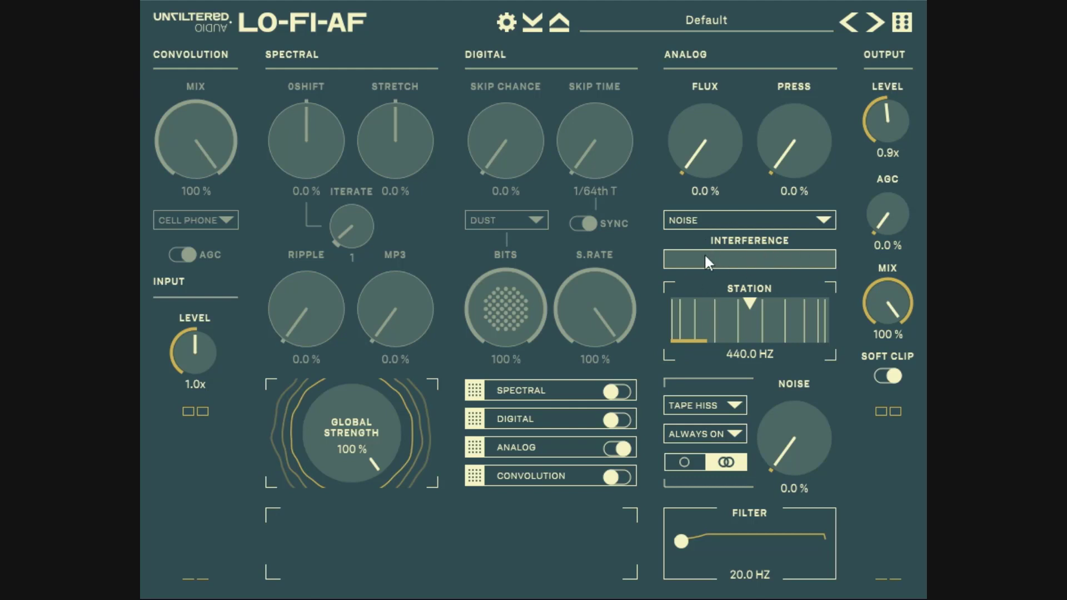
Step: Raise the output Level to 1.4x and add a small amount of Interference, about 5 %
{"action": "double_click", "coordinate": [883, 136]}
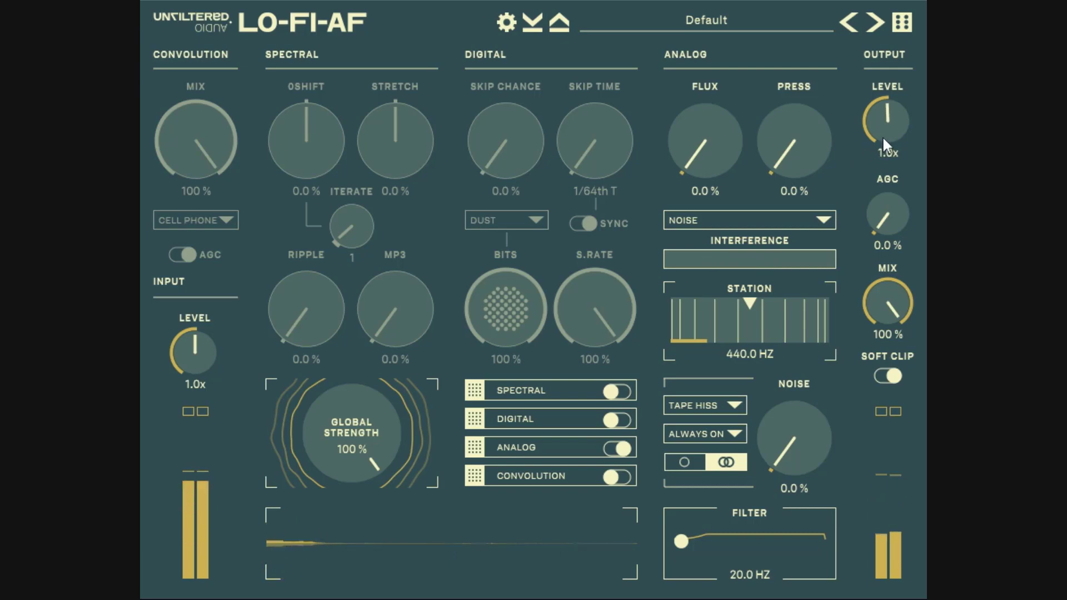
{"action": "left_click_drag", "start_coordinate": [883, 136], "coordinate": [890, 131]}
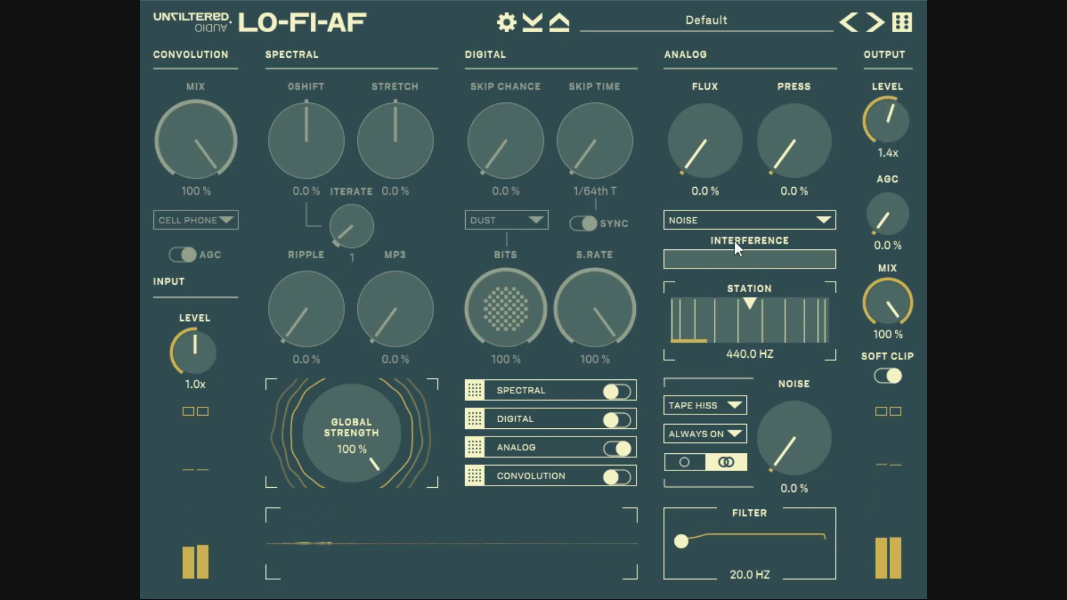
{"action": "left_click", "coordinate": [674, 262]}
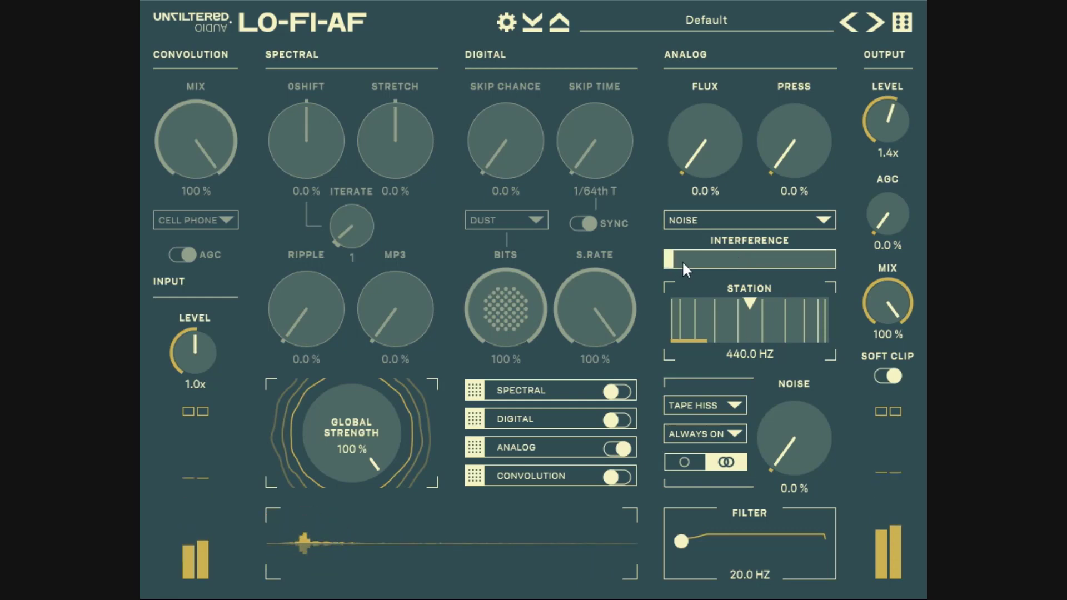
Step: Keep the Interference type on Noise and sweep its amount through about half and nearly full, ending at just over a third
{"action": "left_click", "coordinate": [700, 223]}
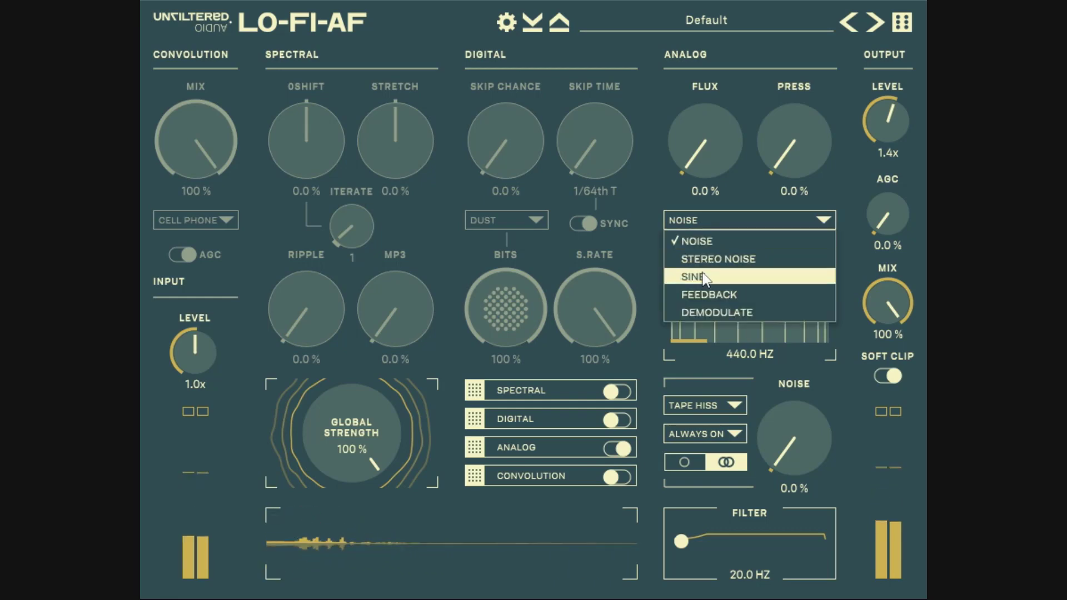
{"action": "left_click", "coordinate": [700, 241]}
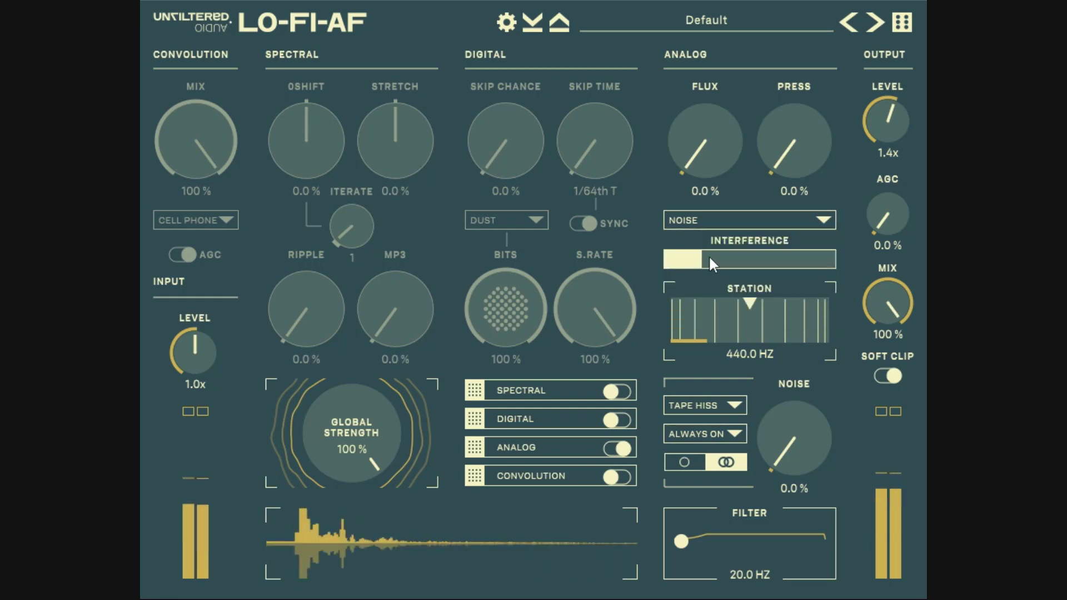
{"action": "left_click_drag", "start_coordinate": [716, 252], "coordinate": [751, 246]}
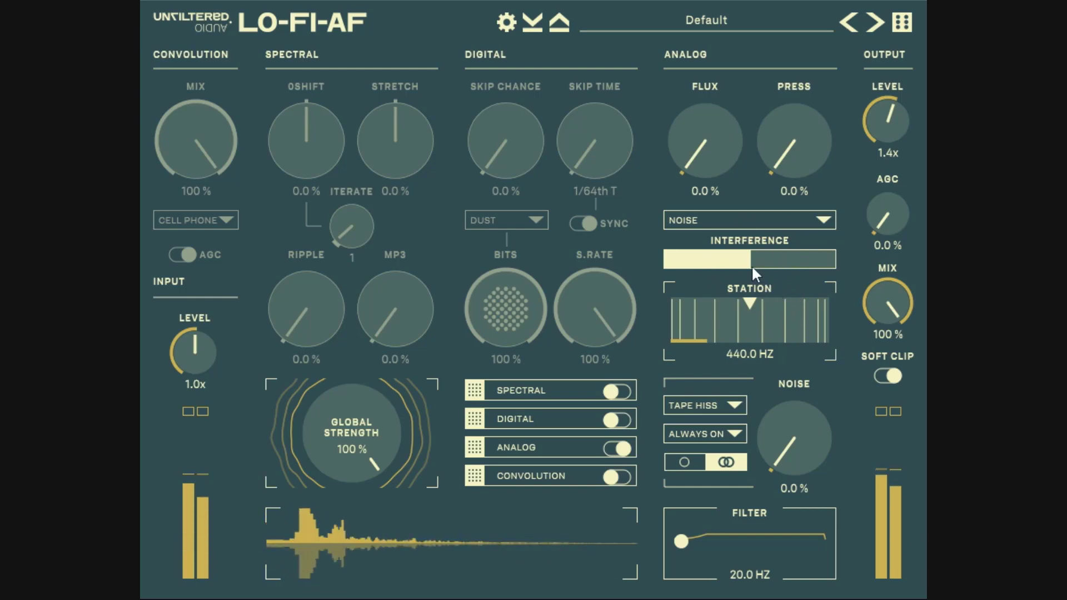
{"action": "left_click_drag", "start_coordinate": [751, 269], "coordinate": [821, 256]}
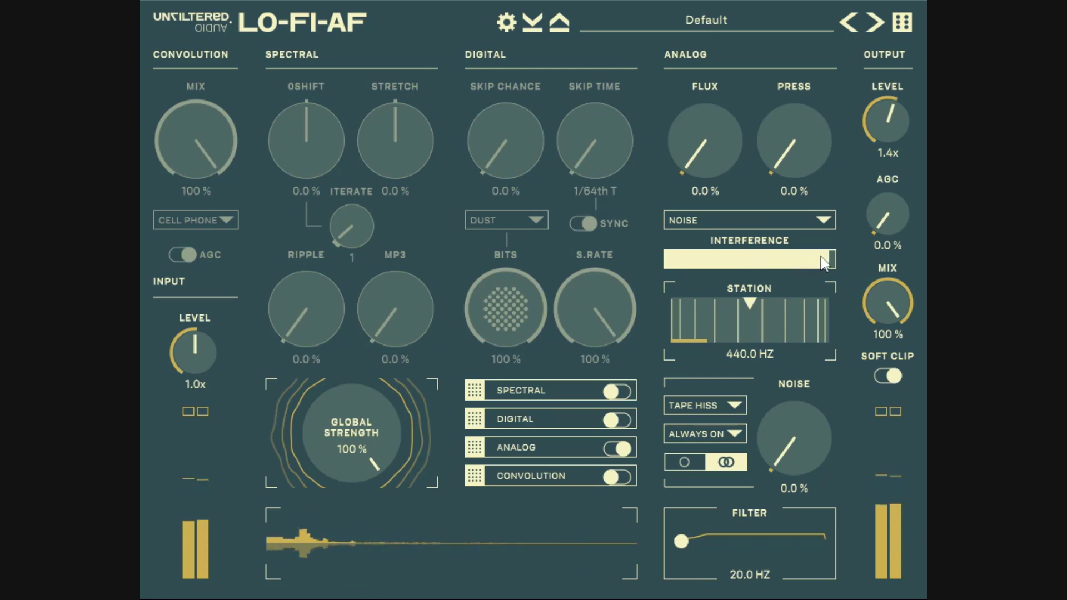
{"action": "left_click_drag", "start_coordinate": [825, 263], "coordinate": [732, 259]}
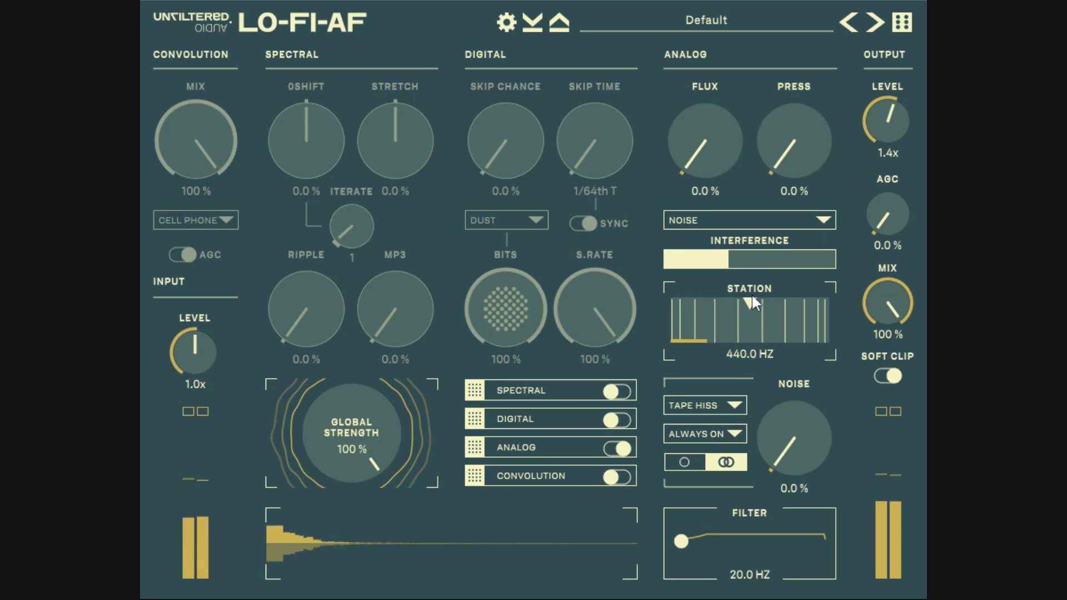
Step: Raise Interference to about two thirds and tune Station through 4705.2 Hz and 5882.9 Hz to 3251.6 Hz
{"action": "left_click_drag", "start_coordinate": [712, 321], "coordinate": [787, 311]}
{"action": "left_click", "coordinate": [756, 260]}
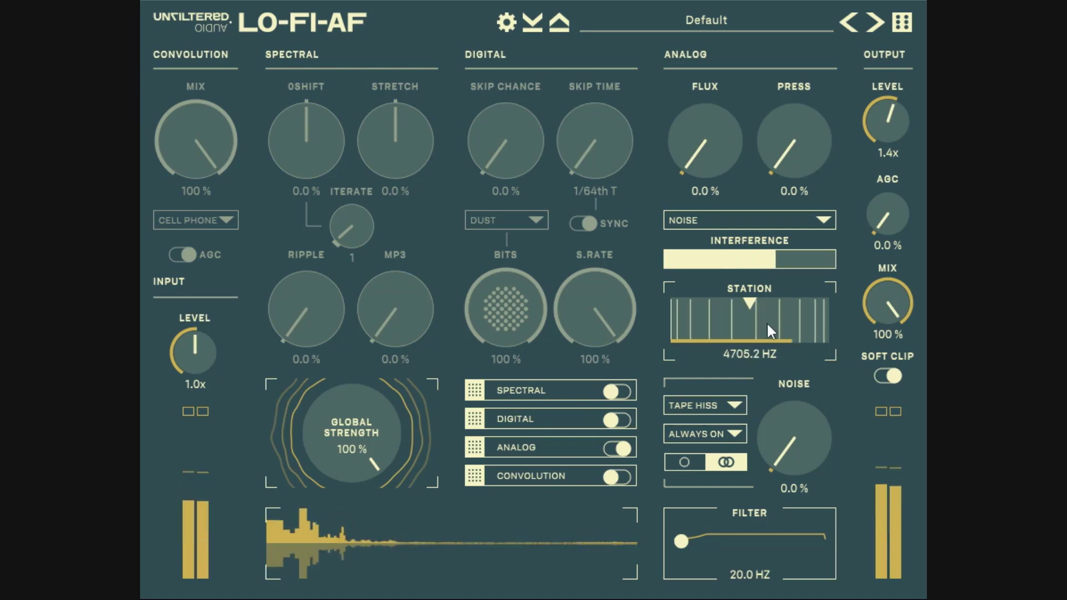
{"action": "left_click", "coordinate": [790, 320]}
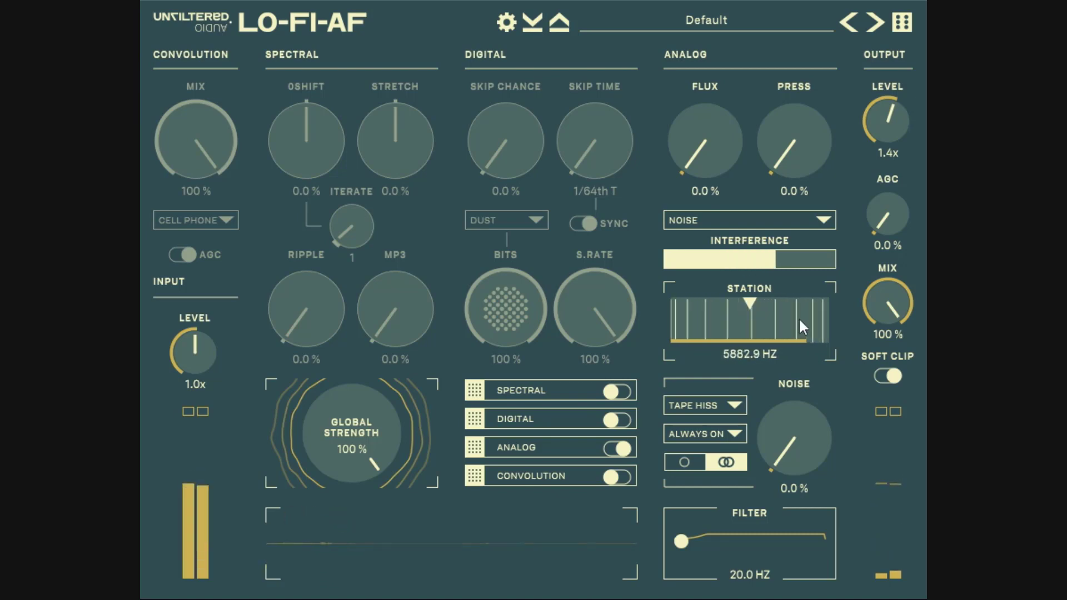
{"action": "left_click_drag", "start_coordinate": [799, 318], "coordinate": [769, 322]}
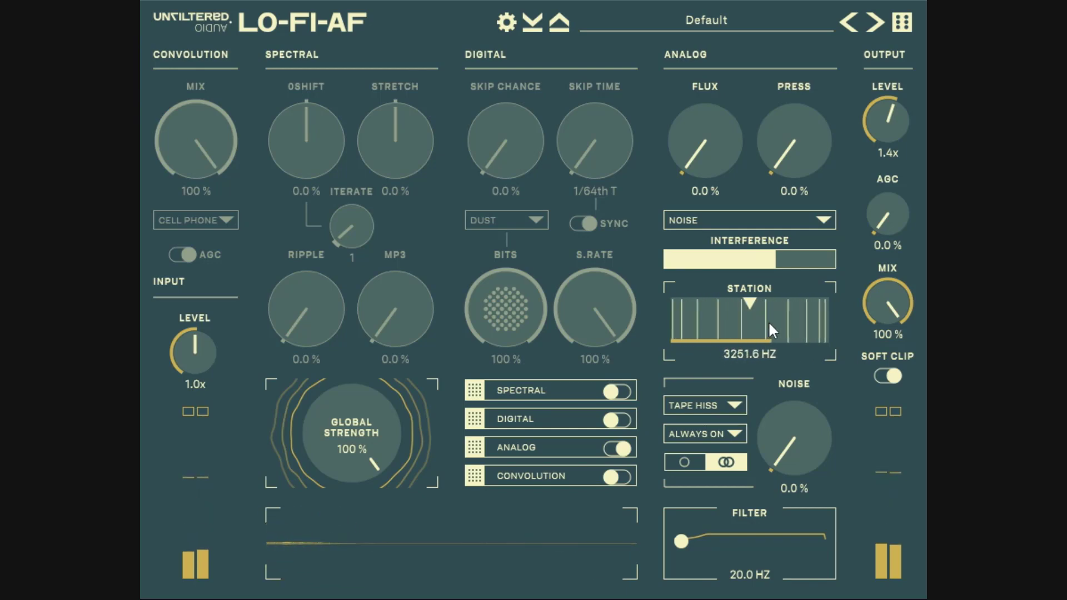
Step: Switch the Interference type to Stereo Noise
{"action": "left_click", "coordinate": [732, 218]}
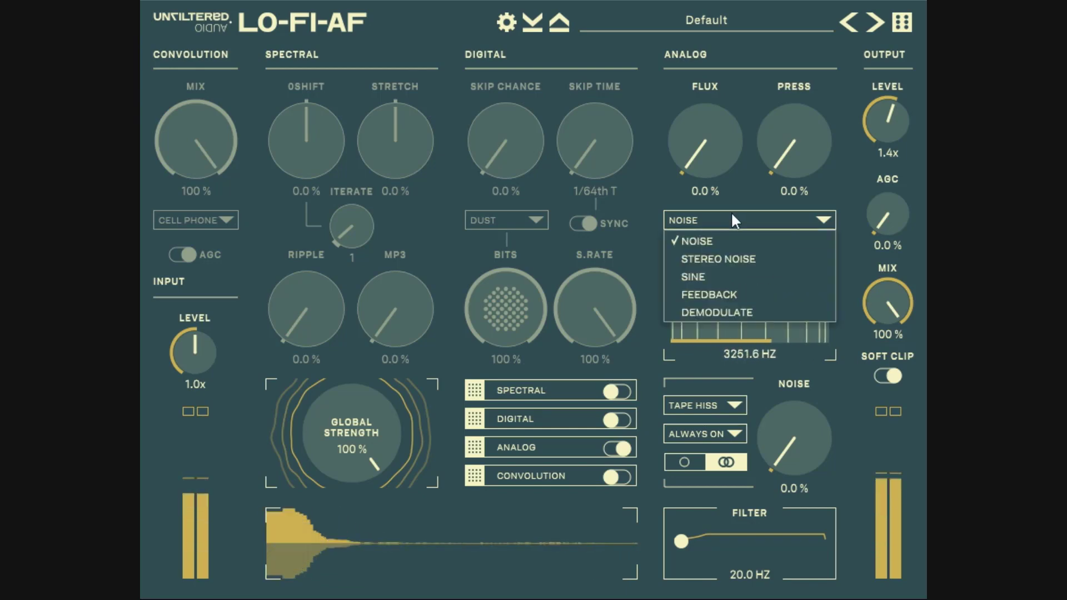
{"action": "left_click", "coordinate": [736, 259]}
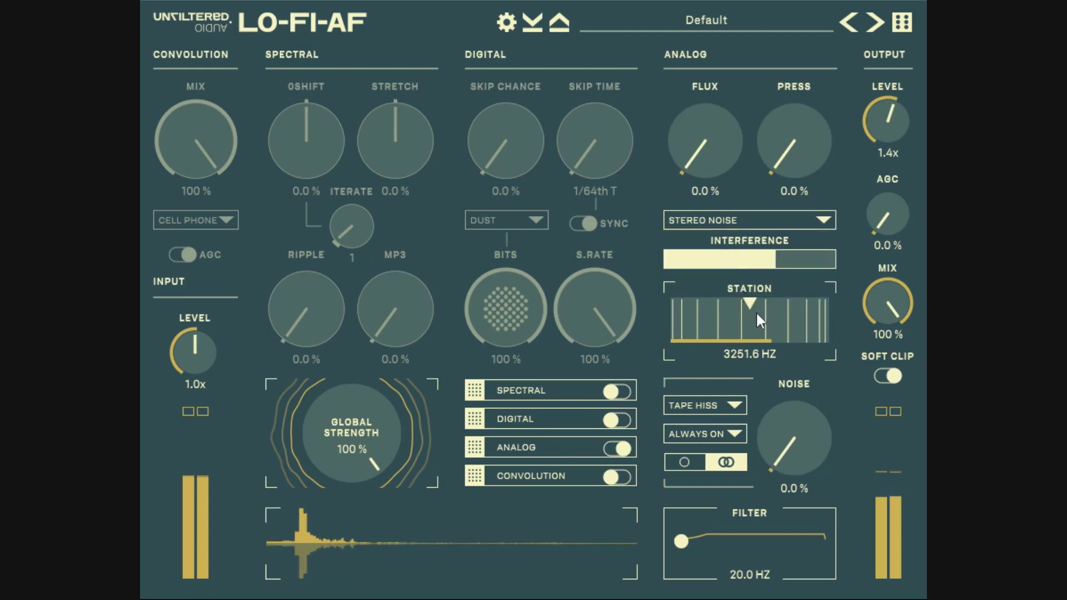
Step: Tune Station to 4626.1 Hz and, with the Interference type switched to Sine, retune it to 861.2 Hz
{"action": "left_click_drag", "start_coordinate": [757, 314], "coordinate": [788, 312]}
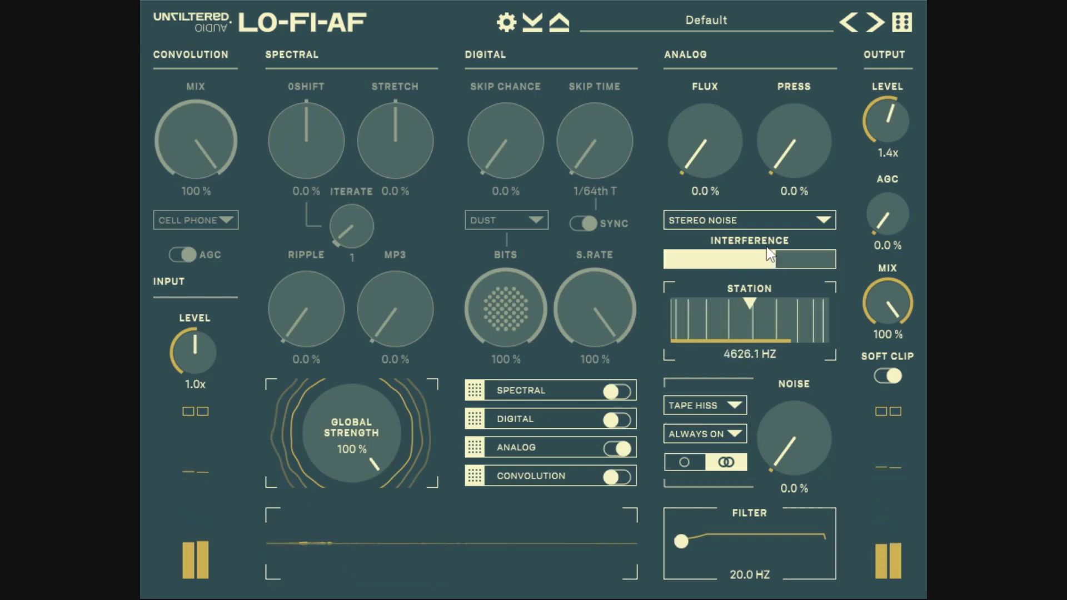
{"action": "left_click", "coordinate": [751, 221]}
{"action": "left_click", "coordinate": [729, 278]}
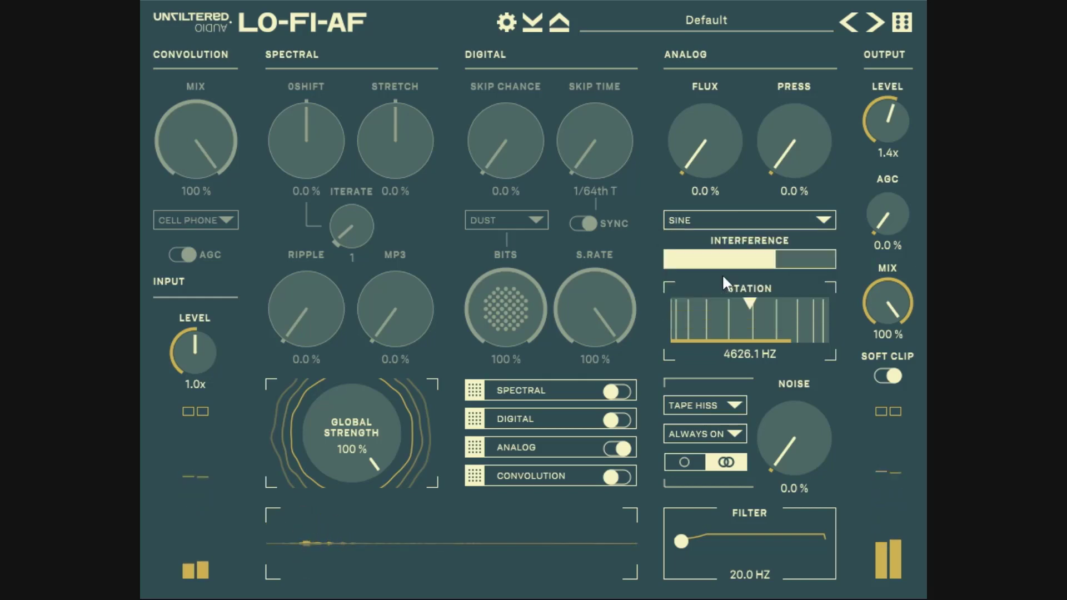
{"action": "left_click_drag", "start_coordinate": [759, 325], "coordinate": [731, 328]}
Step: Switch the Interference type to Feedback and tune Station to 732.0 Hz
{"action": "left_click", "coordinate": [710, 221]}
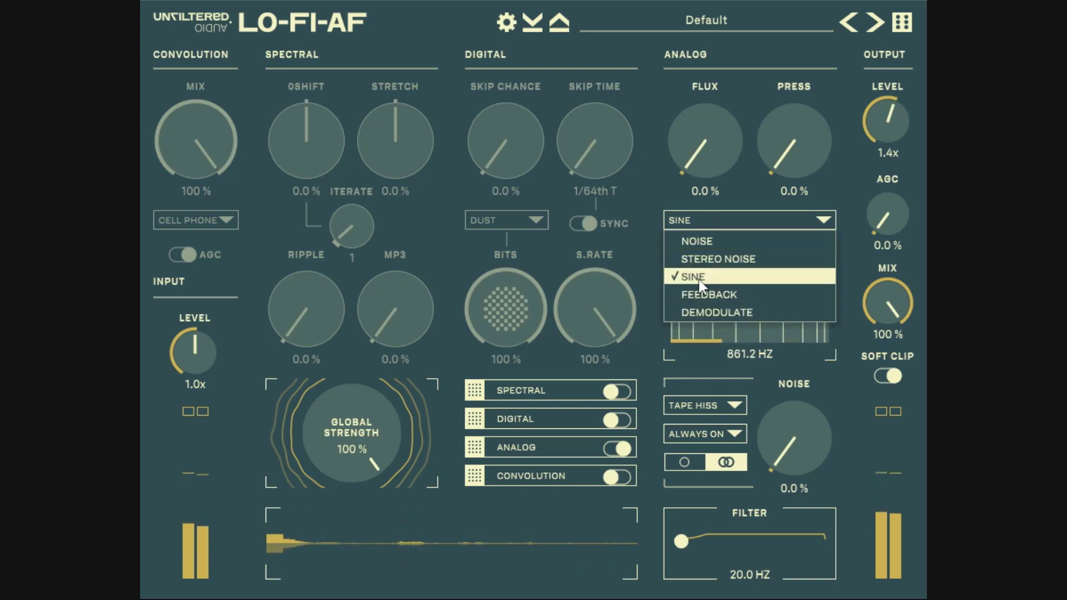
{"action": "left_click", "coordinate": [710, 295]}
{"action": "mouse_move", "coordinate": [717, 315]}
{"action": "left_mouse_down"}
{"action": "mouse_move", "coordinate": [787, 312]}
{"action": "mouse_move", "coordinate": [722, 324]}
{"action": "left_mouse_up"}
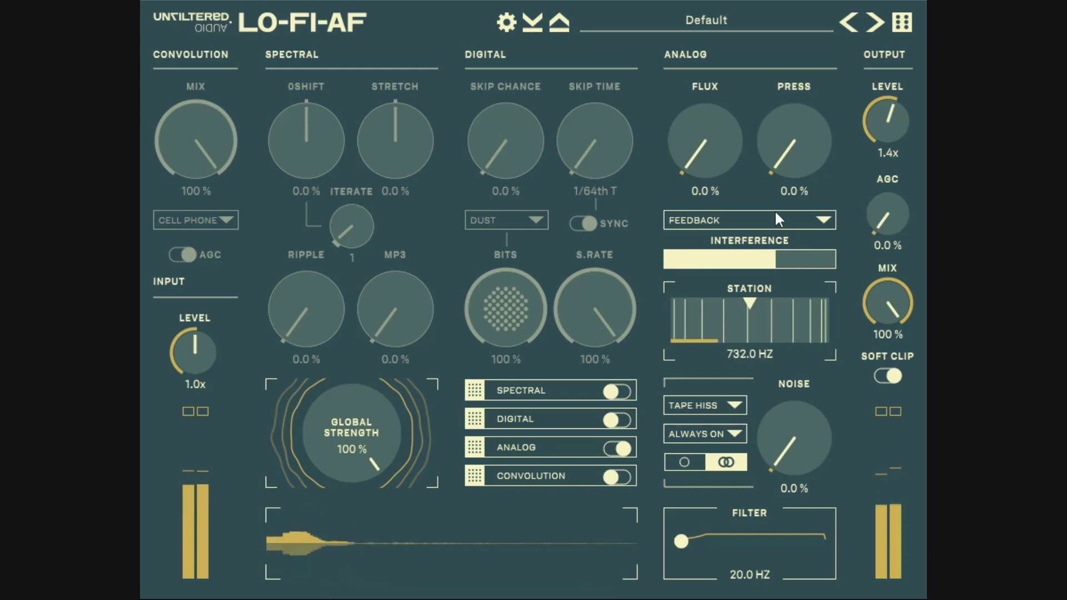
Step: Audition the Demodulate interference type with Station at 386.4 Hz, and bring the Interference amount down to zero
{"action": "left_click", "coordinate": [772, 220]}
{"action": "left_click", "coordinate": [723, 312]}
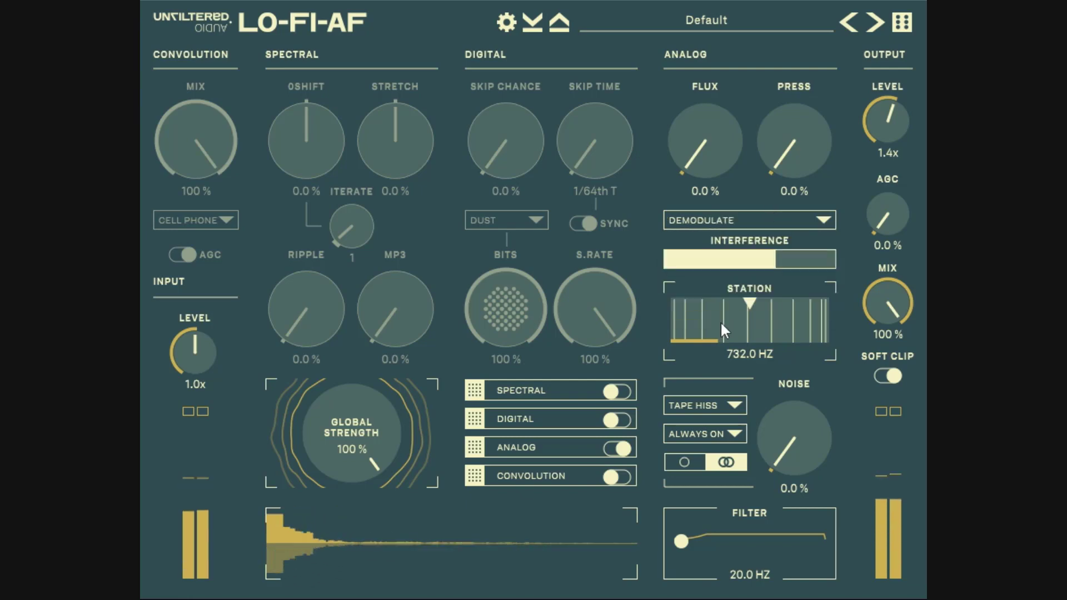
{"action": "mouse_move", "coordinate": [718, 325]}
{"action": "left_mouse_down"}
{"action": "mouse_move", "coordinate": [800, 317]}
{"action": "mouse_move", "coordinate": [705, 329]}
{"action": "left_mouse_up"}
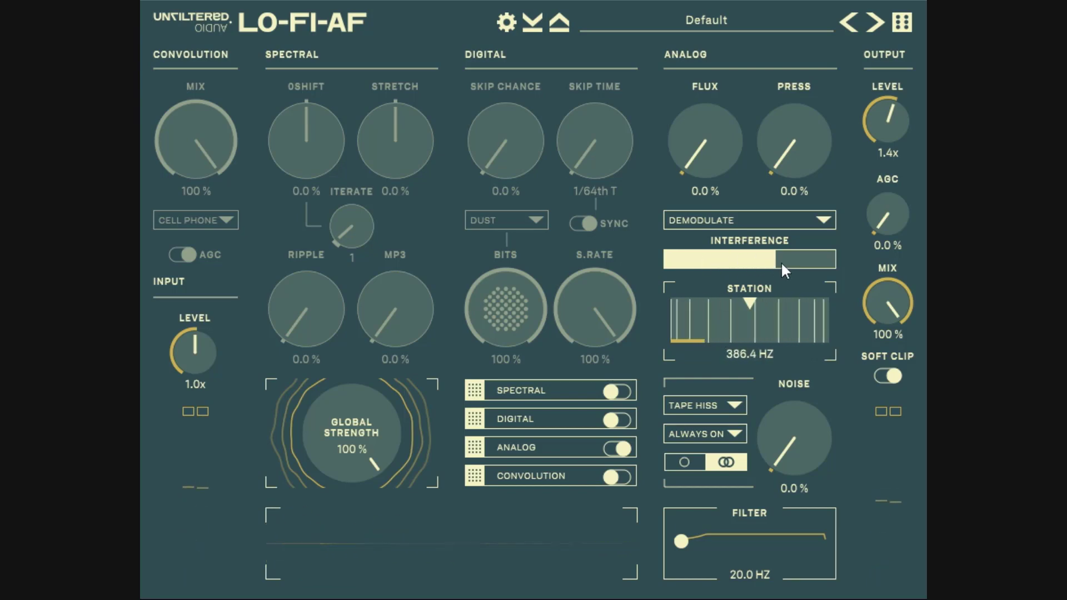
{"action": "left_click_drag", "start_coordinate": [776, 262], "coordinate": [673, 264]}
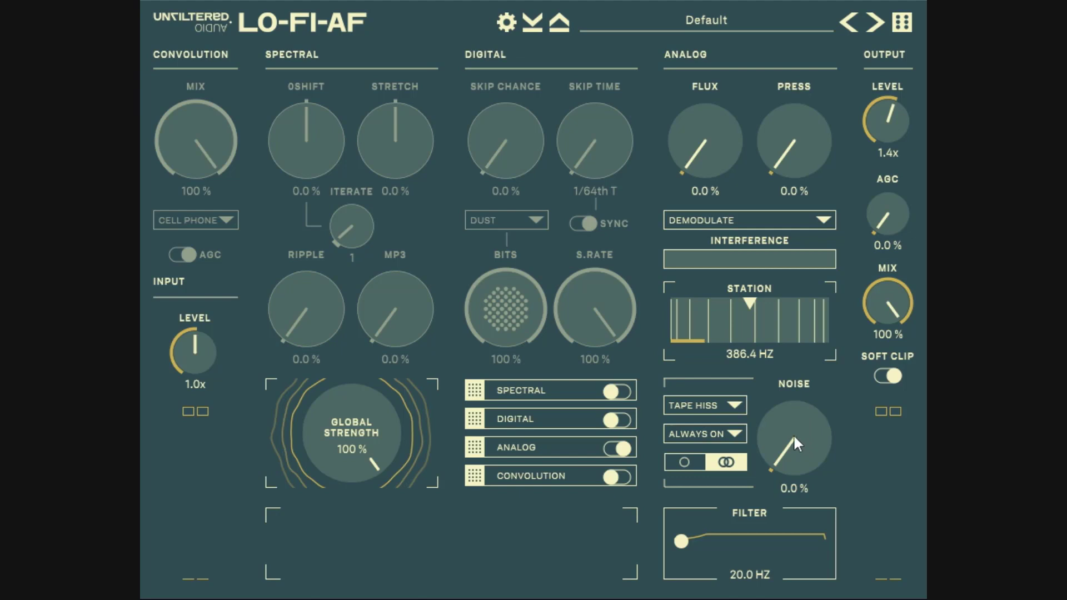
{"action": "left_click", "coordinate": [692, 402]}
{"action": "mouse_move", "coordinate": [714, 429]}
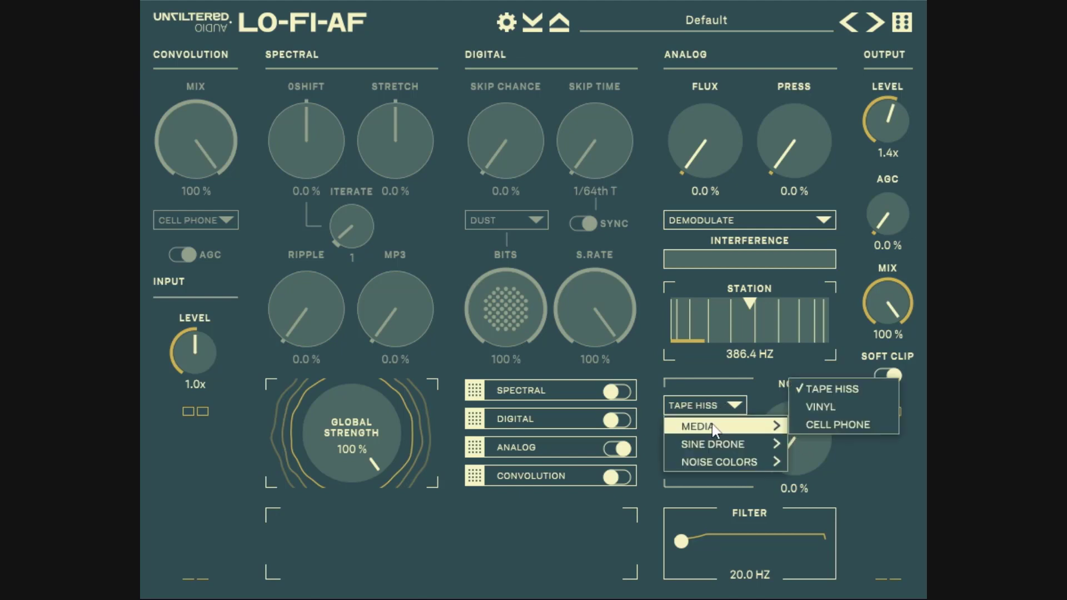
{"action": "left_click", "coordinate": [879, 478]}
{"action": "left_click", "coordinate": [709, 403]}
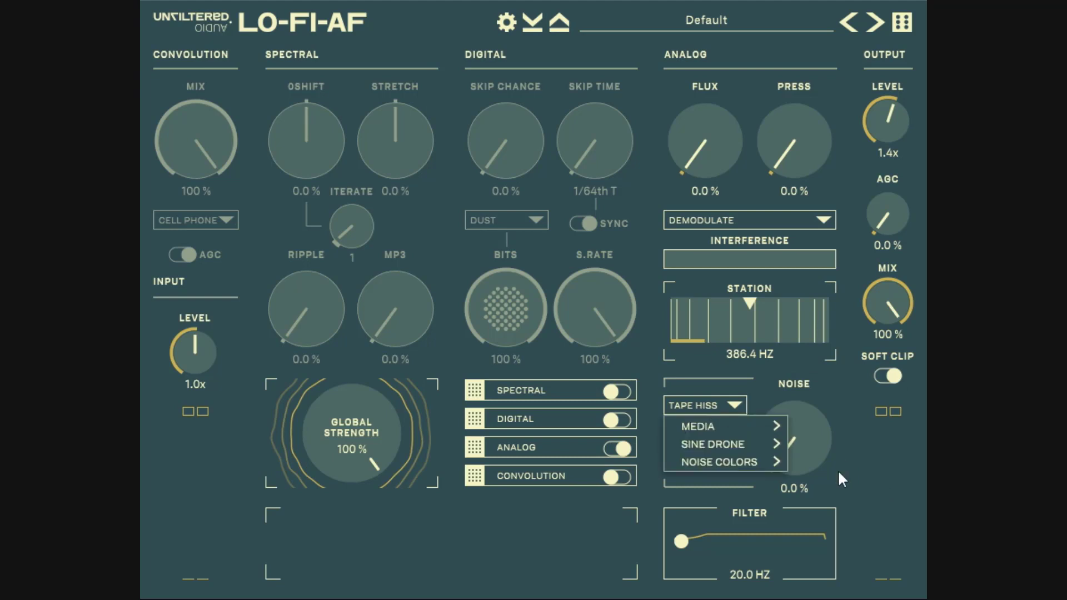
{"action": "left_click", "coordinate": [842, 479]}
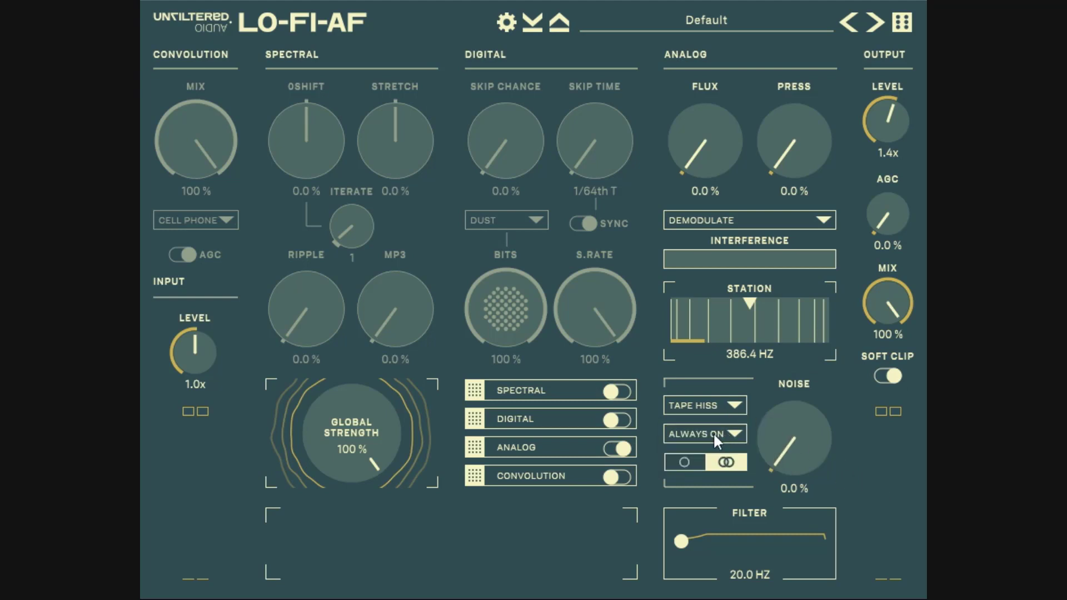
Step: Try the Envelope Follow mode for the analog noise and return it to Always On
{"action": "left_click", "coordinate": [697, 434]}
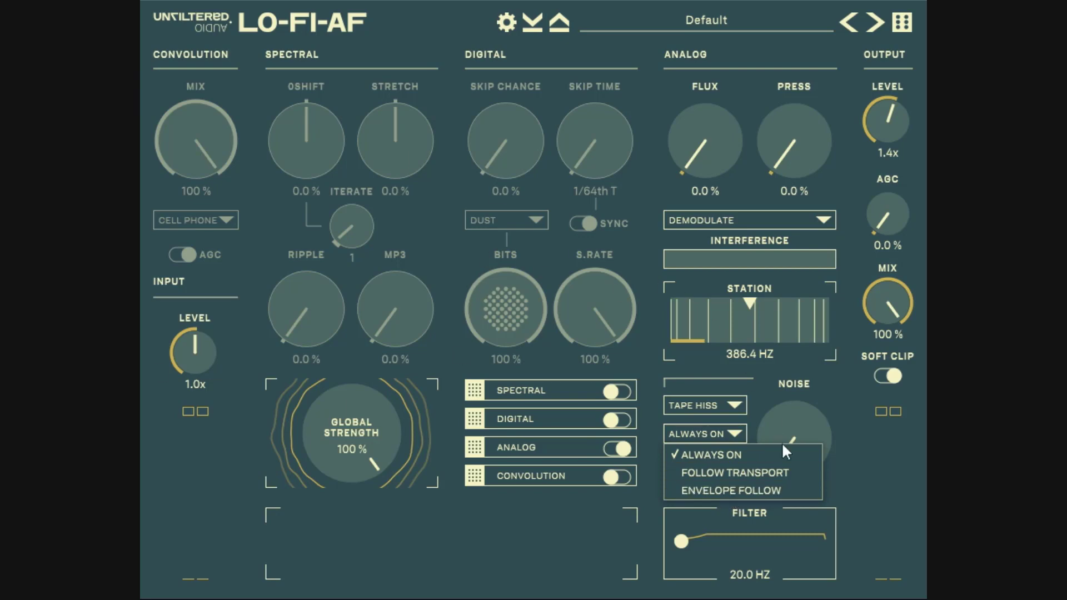
{"action": "left_click", "coordinate": [756, 491]}
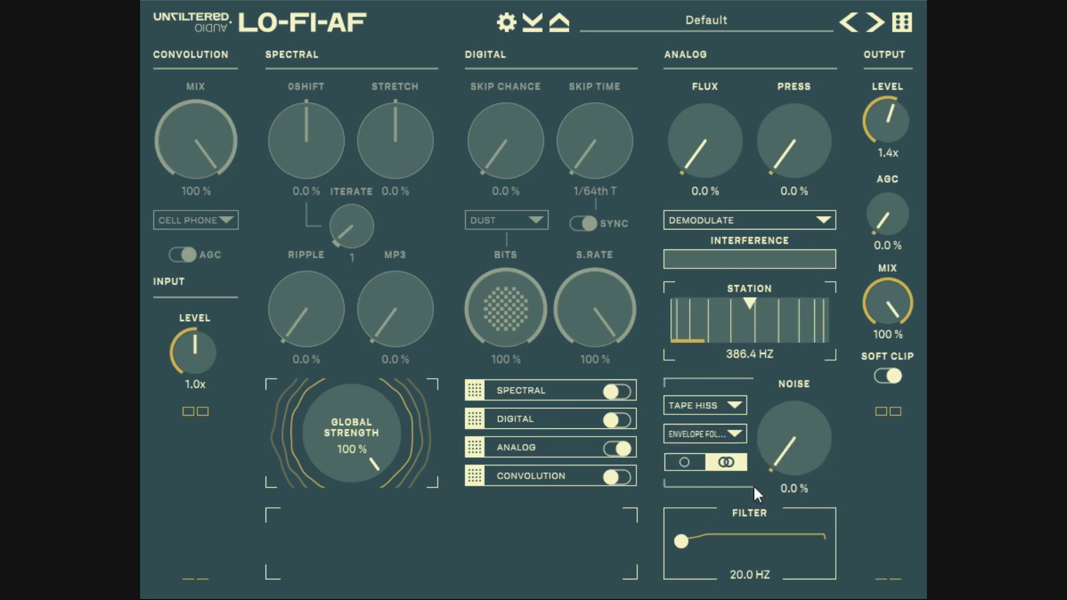
{"action": "left_click", "coordinate": [719, 433]}
{"action": "left_click", "coordinate": [783, 453]}
Step: Raise the Noise amount to 51.2 % and switch the noise source to Vinyl
{"action": "left_click_drag", "start_coordinate": [783, 451], "coordinate": [805, 358]}
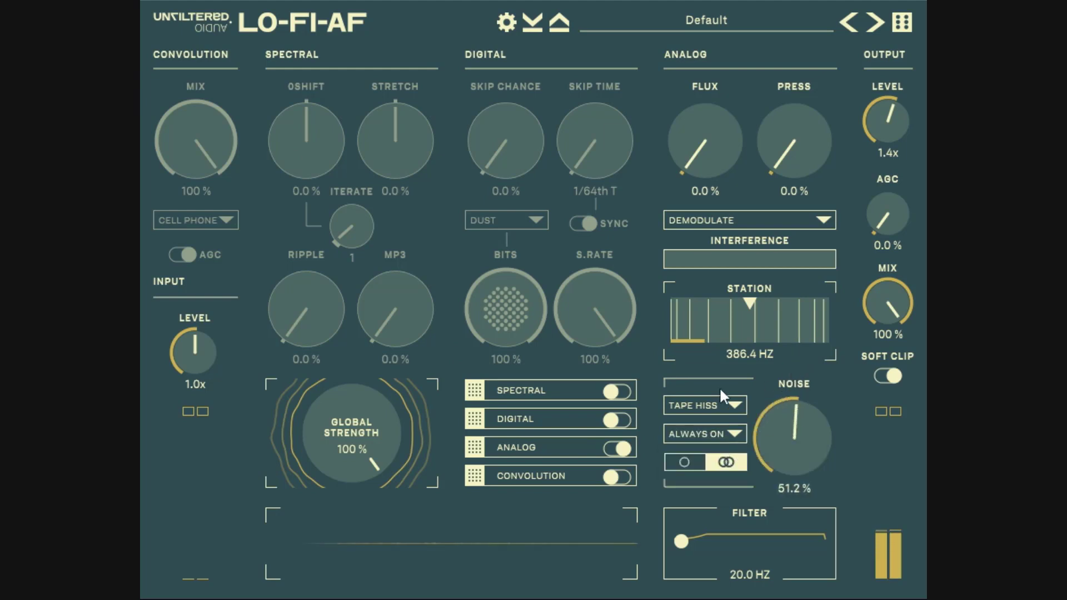
{"action": "left_click", "coordinate": [702, 405]}
{"action": "mouse_move", "coordinate": [769, 428]}
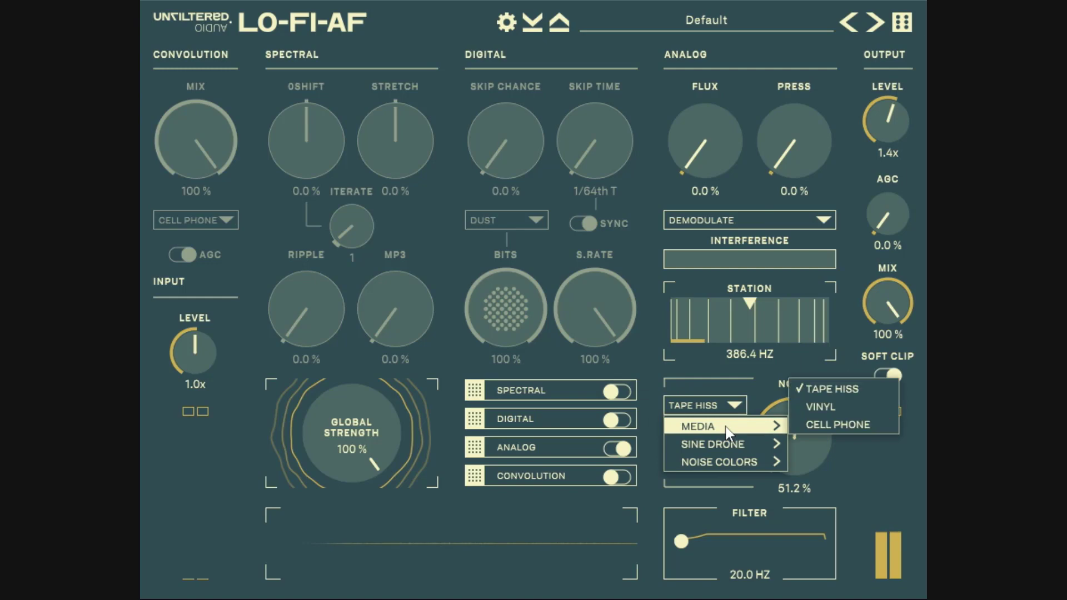
{"action": "left_click", "coordinate": [822, 407]}
Step: Audition the Cell Phone noise source, followed by the Ground Loop 50Hz sine drone
{"action": "left_click", "coordinate": [722, 405]}
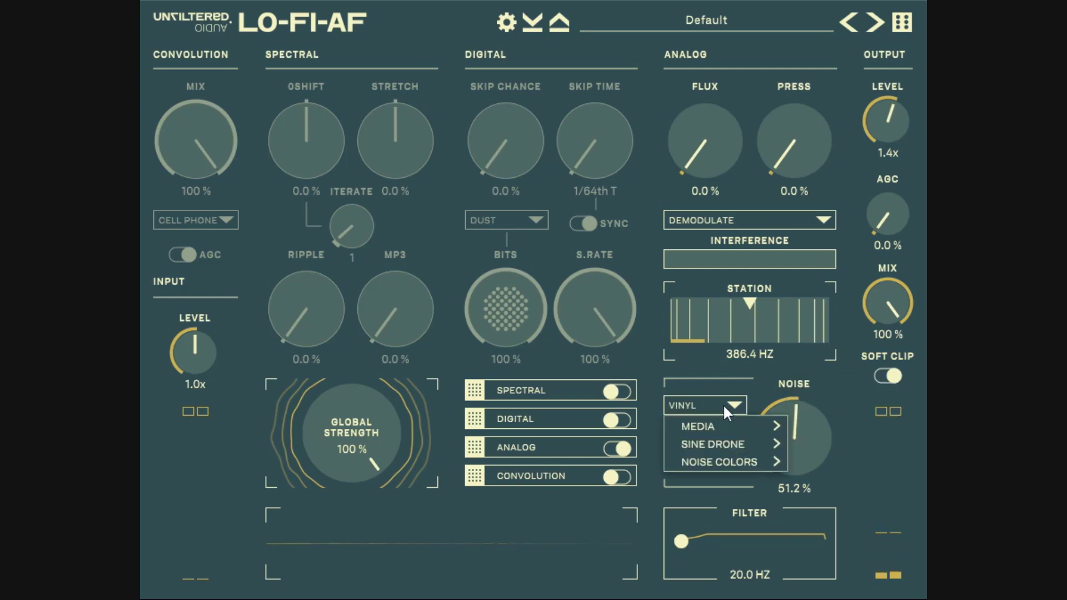
{"action": "mouse_move", "coordinate": [710, 428]}
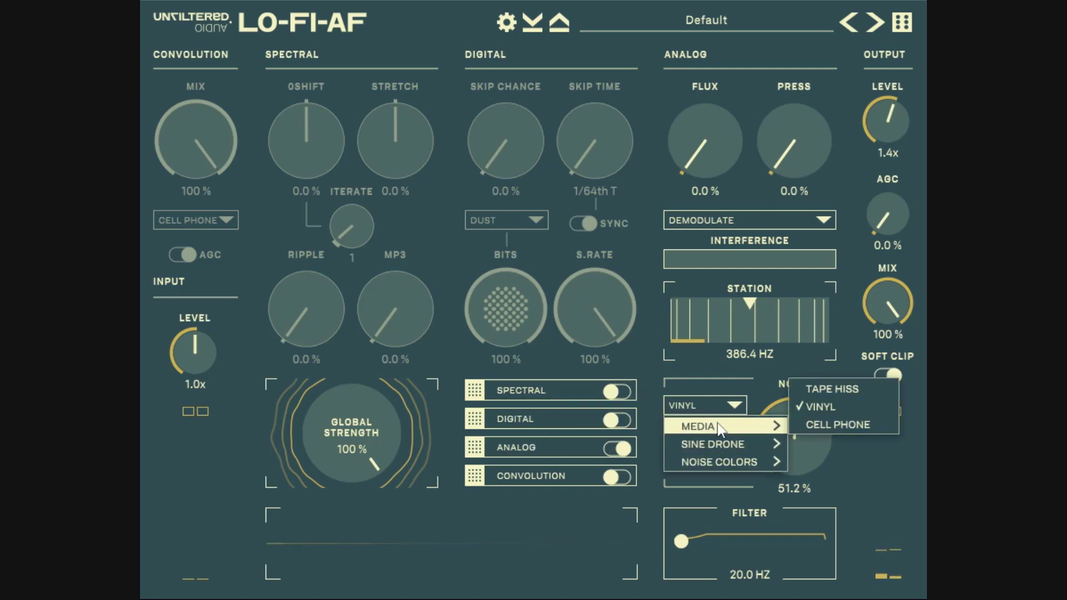
{"action": "left_click", "coordinate": [827, 428]}
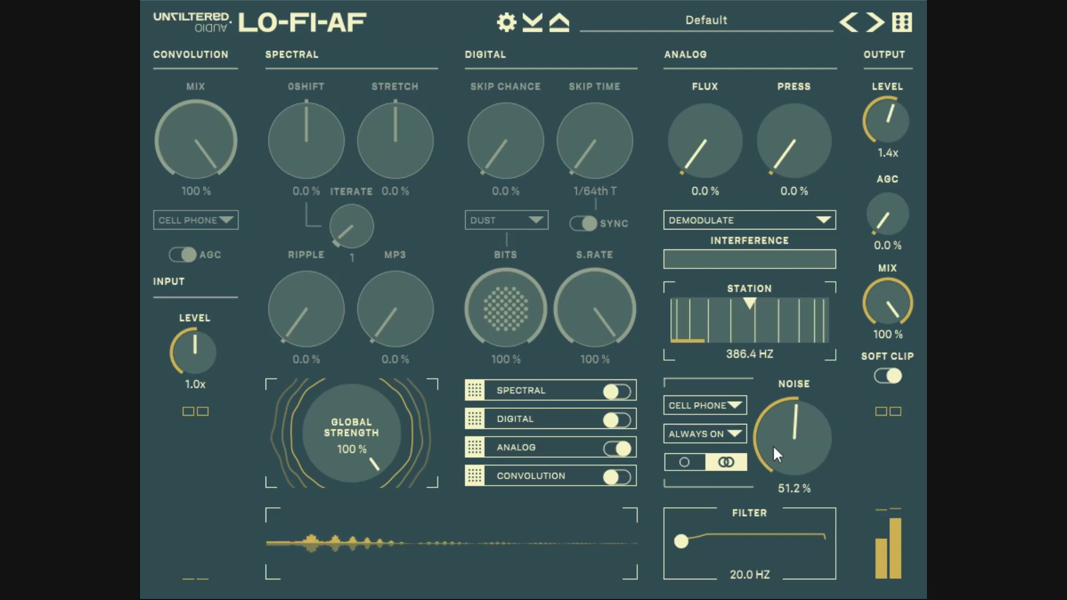
{"action": "left_click", "coordinate": [722, 409]}
{"action": "mouse_move", "coordinate": [717, 444]}
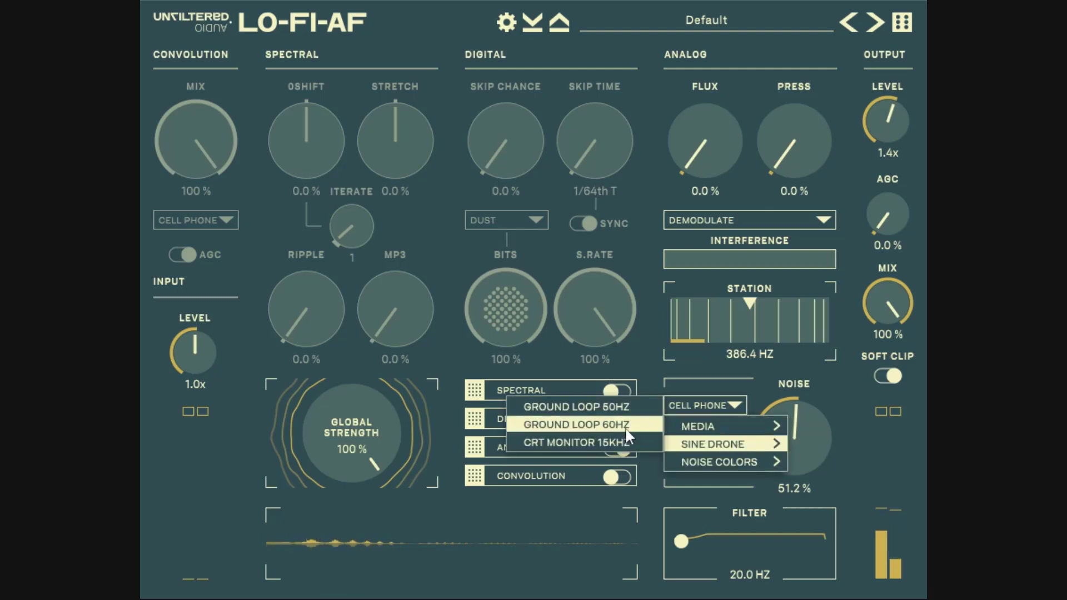
{"action": "left_click", "coordinate": [598, 412]}
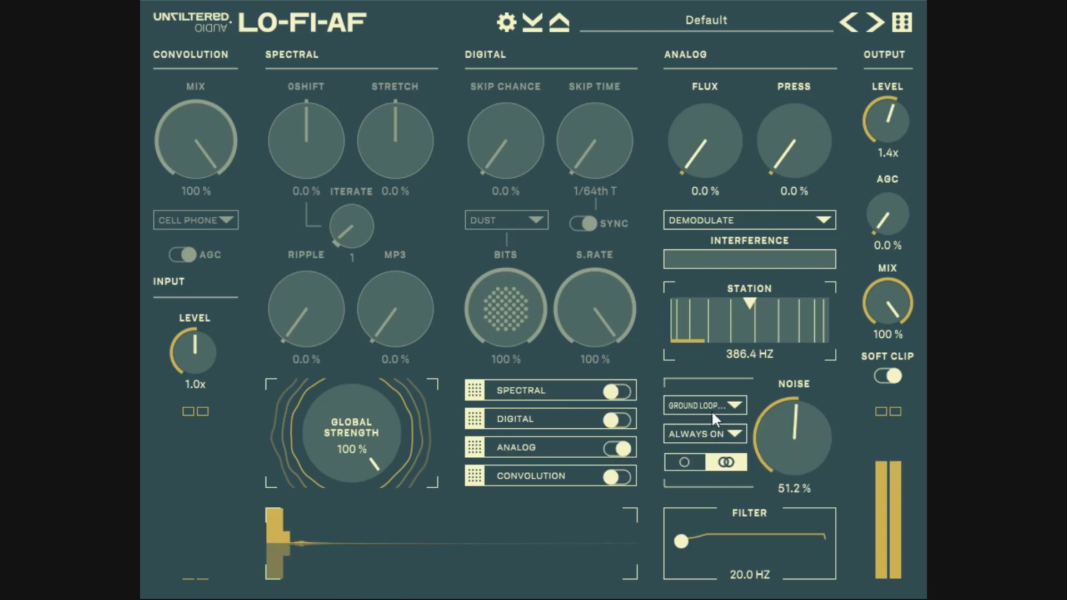
Step: Switch the noise source to the White noise color and lower the Noise amount to about 28 %
{"action": "left_click", "coordinate": [712, 412]}
{"action": "mouse_move", "coordinate": [735, 464]}
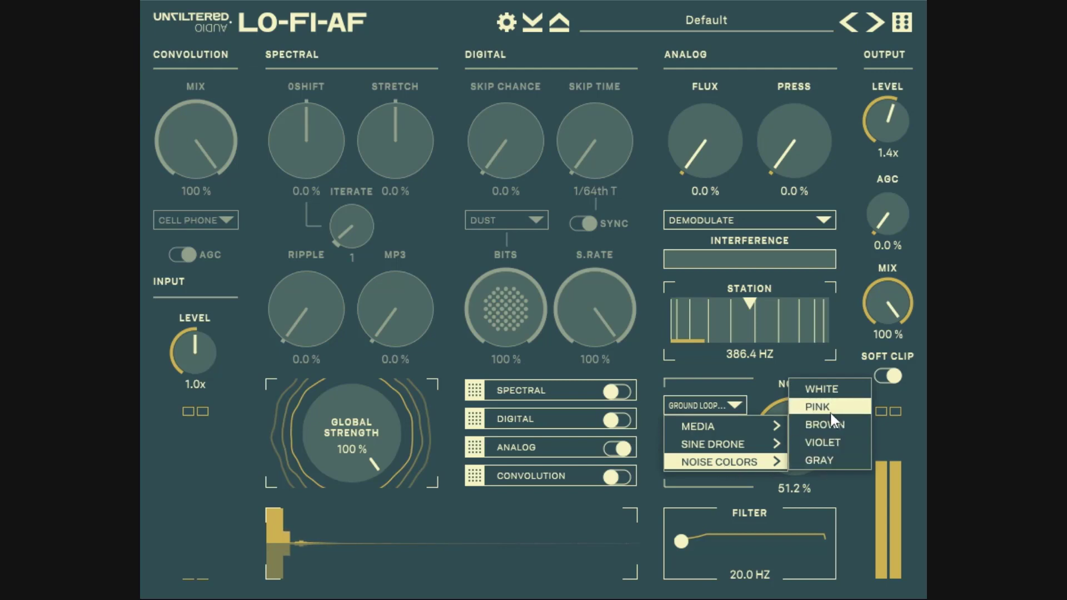
{"action": "left_click", "coordinate": [821, 389]}
{"action": "left_click", "coordinate": [720, 433]}
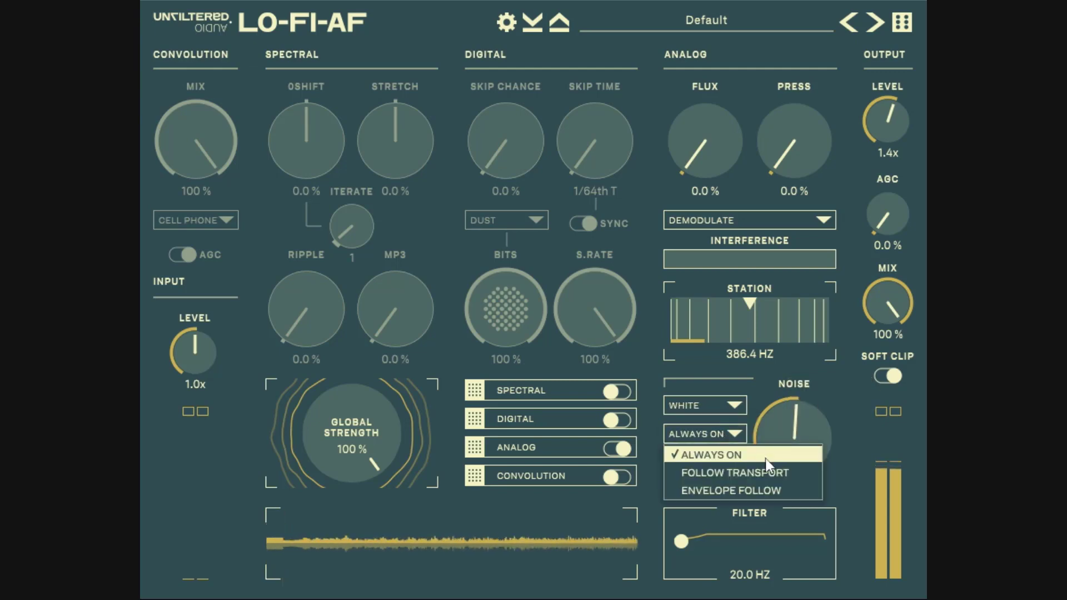
{"action": "left_click", "coordinate": [719, 402]}
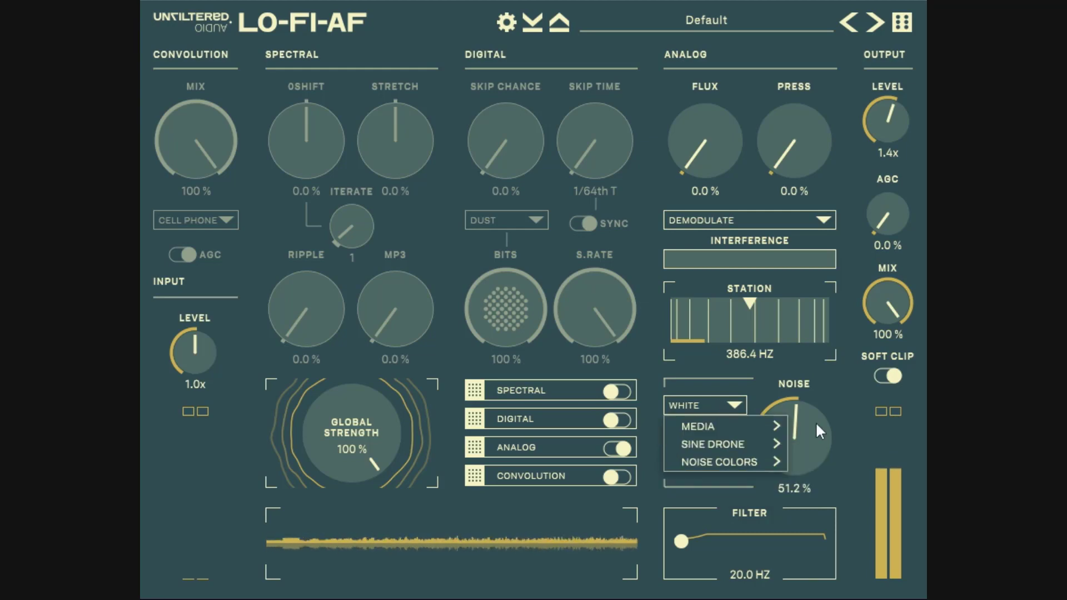
{"action": "left_click_drag", "start_coordinate": [816, 424], "coordinate": [805, 461]}
Step: Switch the noise color to Brown and set the Noise amount to 30.0 %
{"action": "left_click", "coordinate": [736, 410]}
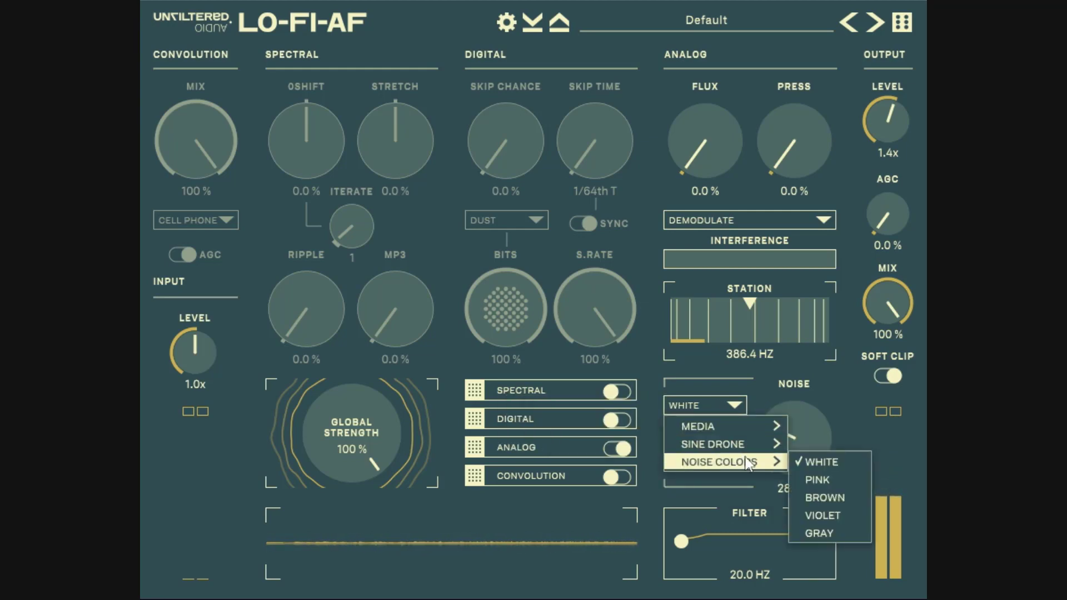
{"action": "left_click", "coordinate": [817, 497]}
{"action": "left_click_drag", "start_coordinate": [800, 441], "coordinate": [795, 429]}
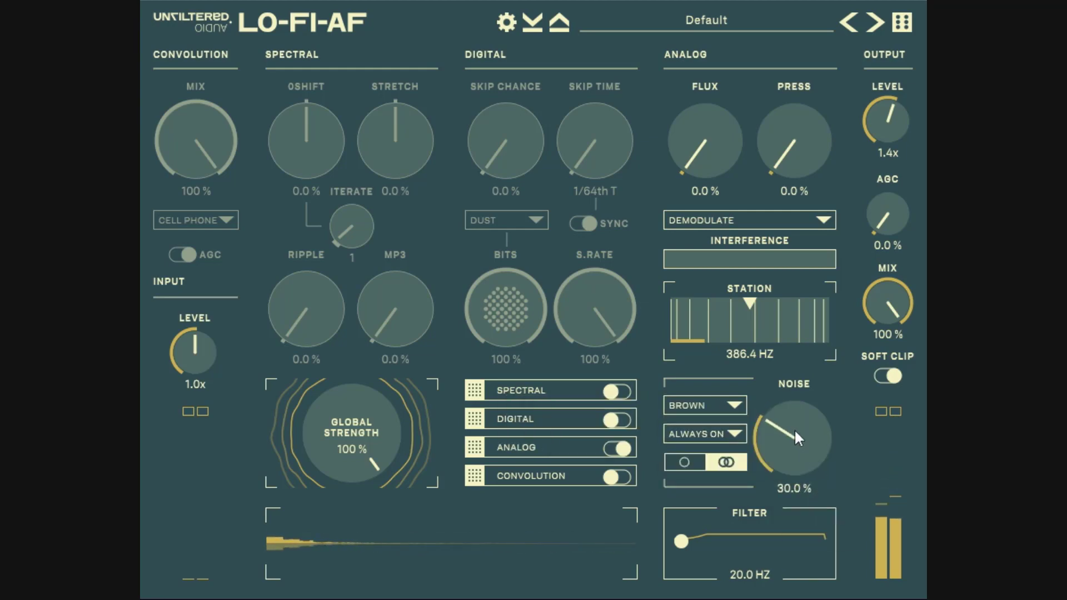
Step: Switch the noise source to the CRT Monitor 15kHz sine drone and lower the Noise amount to 17.2 %
{"action": "left_click", "coordinate": [722, 403]}
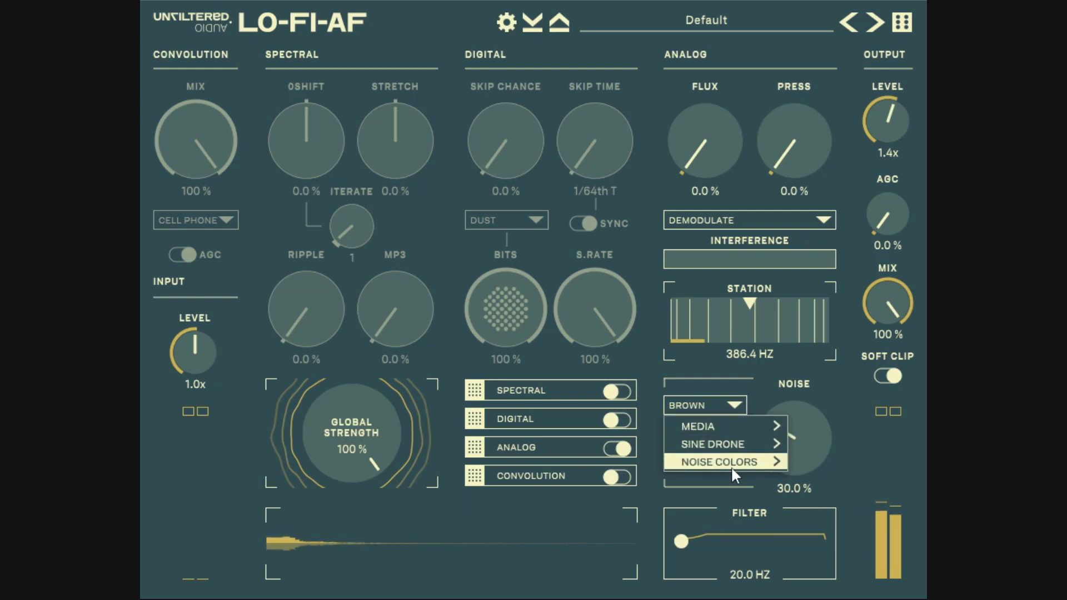
{"action": "mouse_move", "coordinate": [720, 450]}
{"action": "left_click", "coordinate": [632, 442]}
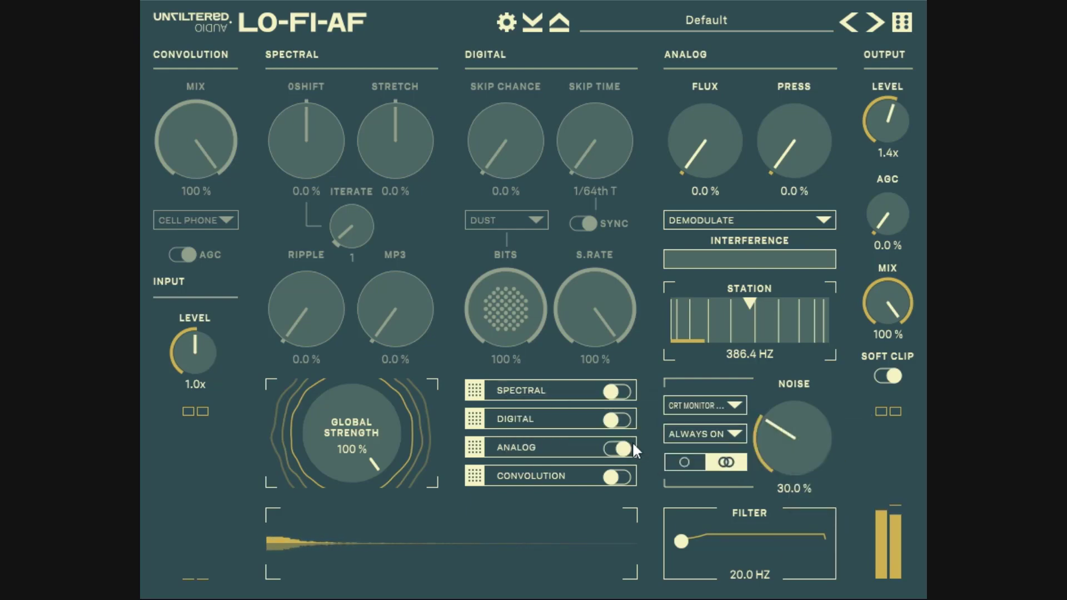
{"action": "left_click_drag", "start_coordinate": [783, 443], "coordinate": [784, 472]}
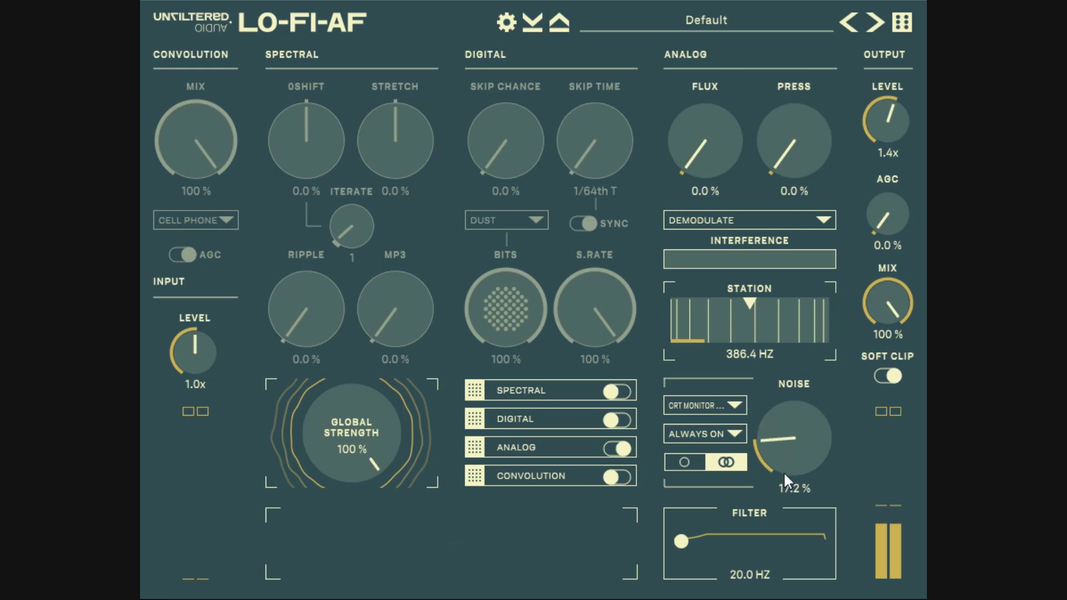
Step: Set the noise source back to Tape Hiss and raise the Noise amount to 30.4 %
{"action": "left_click", "coordinate": [710, 400]}
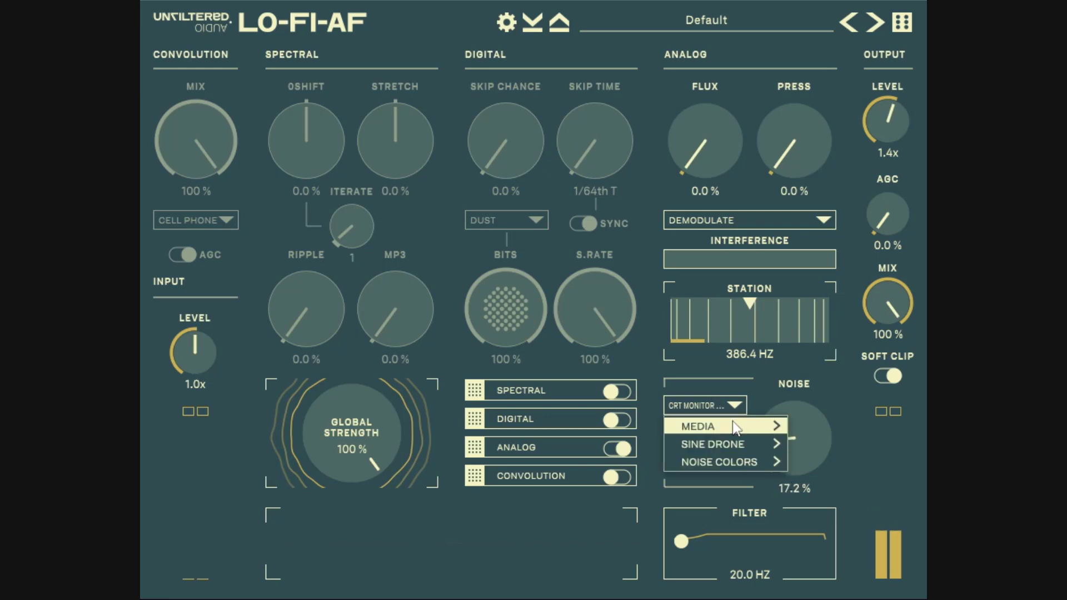
{"action": "mouse_move", "coordinate": [733, 427]}
{"action": "left_click", "coordinate": [827, 393]}
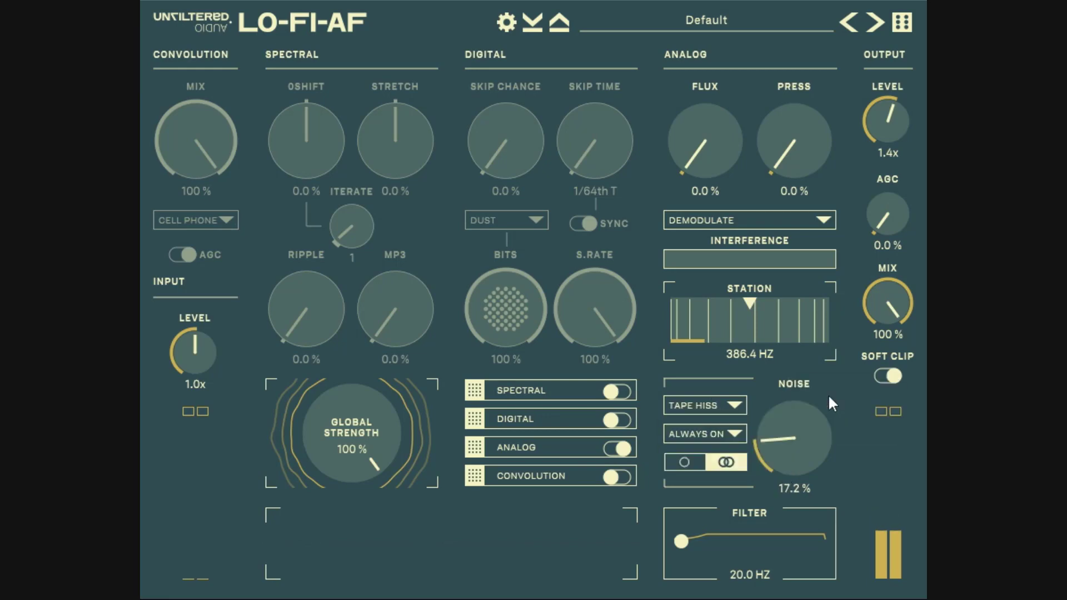
{"action": "left_click_drag", "start_coordinate": [814, 434], "coordinate": [800, 392]}
Step: Set the noise mode to Follow Transport and lower the Noise amount to 24.4 %
{"action": "left_click", "coordinate": [733, 435]}
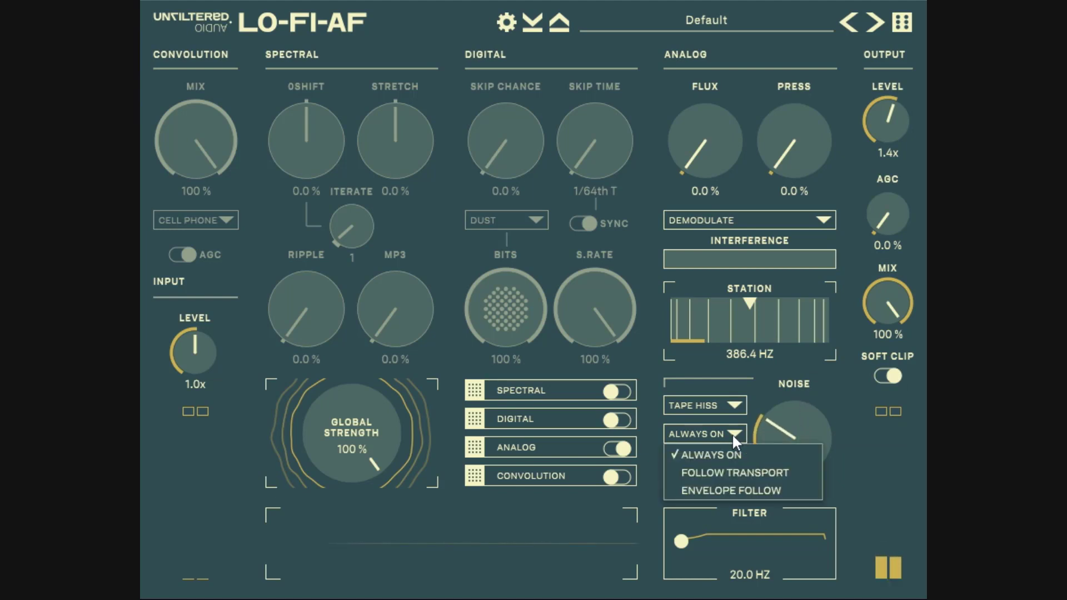
{"action": "left_click", "coordinate": [732, 469]}
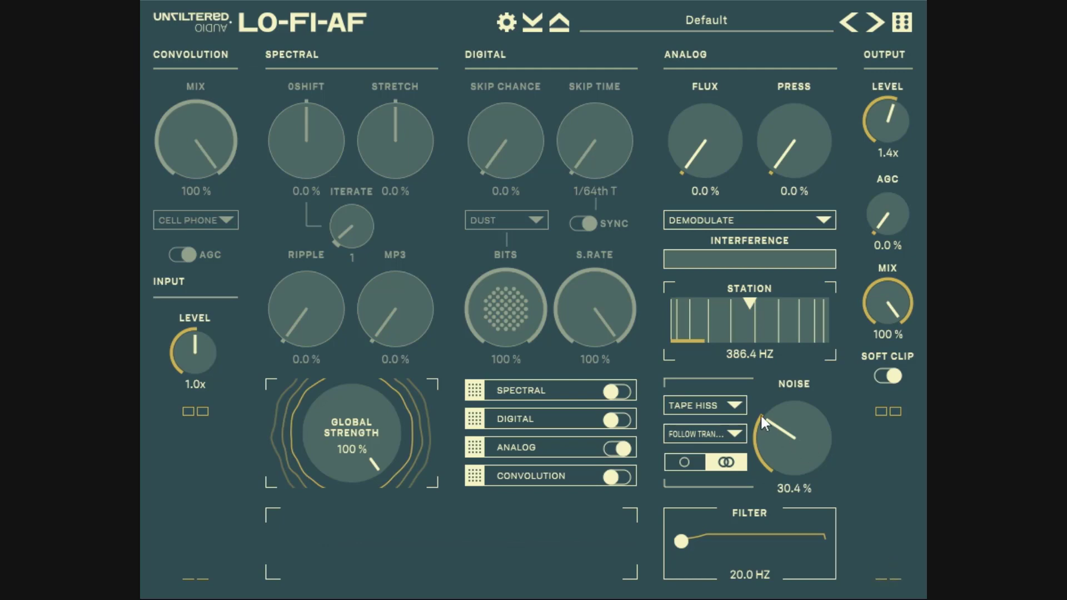
{"action": "mouse_move", "coordinate": [768, 422]}
{"action": "left_mouse_down"}
{"action": "mouse_move", "coordinate": [779, 332]}
{"action": "mouse_move", "coordinate": [776, 449]}
{"action": "mouse_move", "coordinate": [768, 426]}
{"action": "left_mouse_up"}
Step: Set the noise mode to Envelope Follow and raise the Noise amount to 88.8 %
{"action": "left_click", "coordinate": [722, 435]}
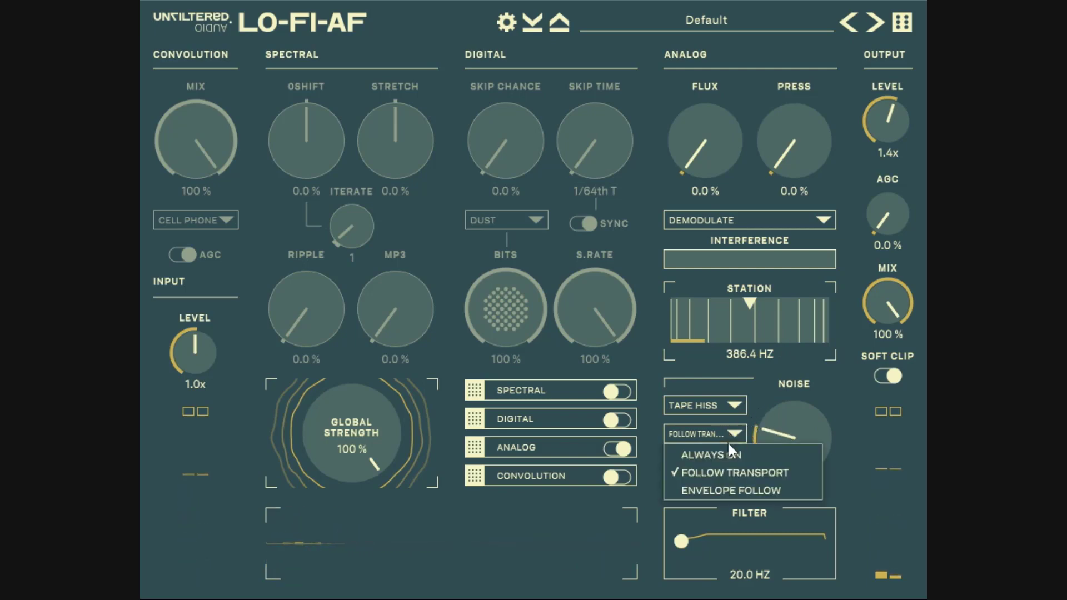
{"action": "left_click", "coordinate": [730, 491]}
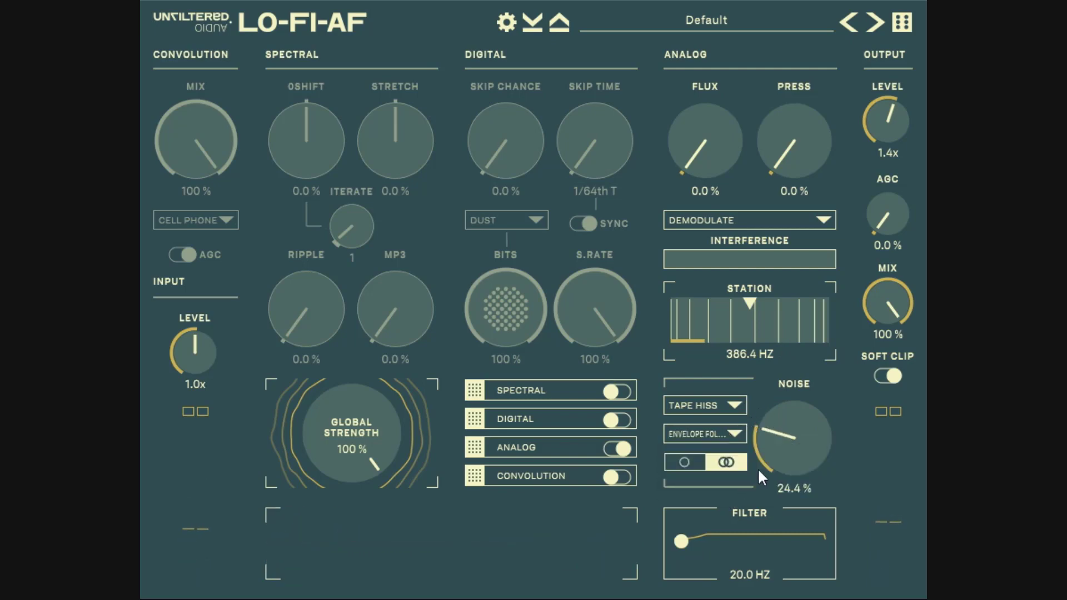
{"action": "left_click_drag", "start_coordinate": [766, 449], "coordinate": [796, 331]}
Step: Set the noise source to the White noise color
{"action": "left_click", "coordinate": [737, 401]}
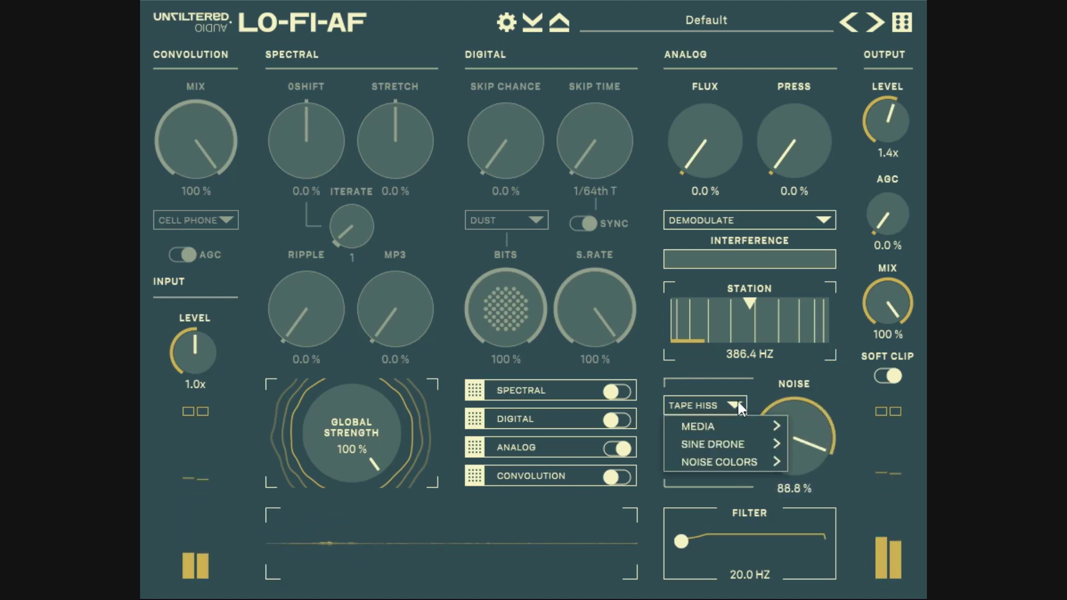
{"action": "mouse_move", "coordinate": [757, 466]}
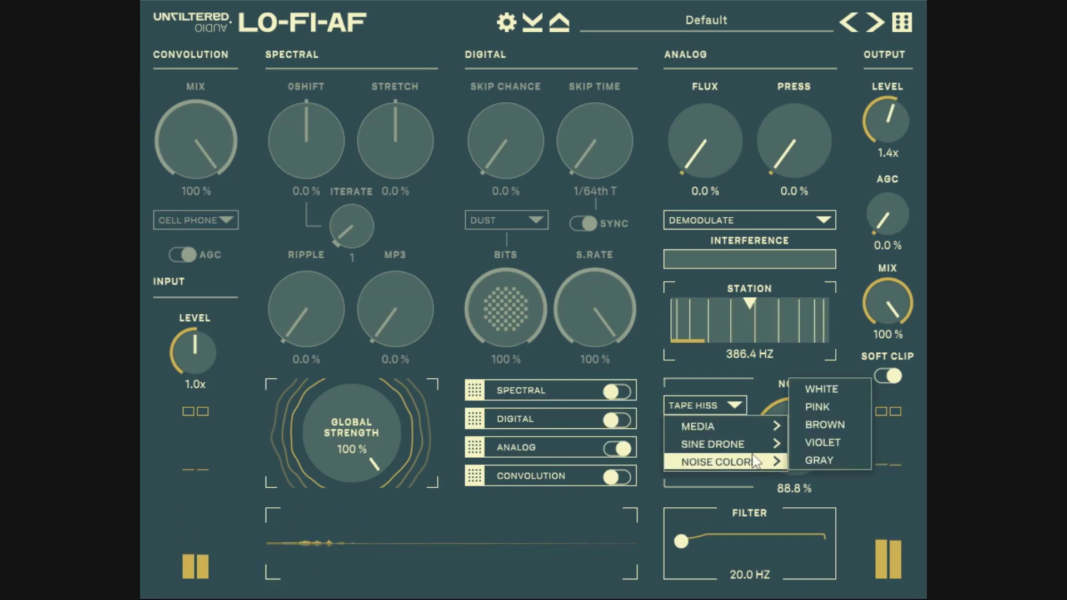
{"action": "mouse_move", "coordinate": [738, 431]}
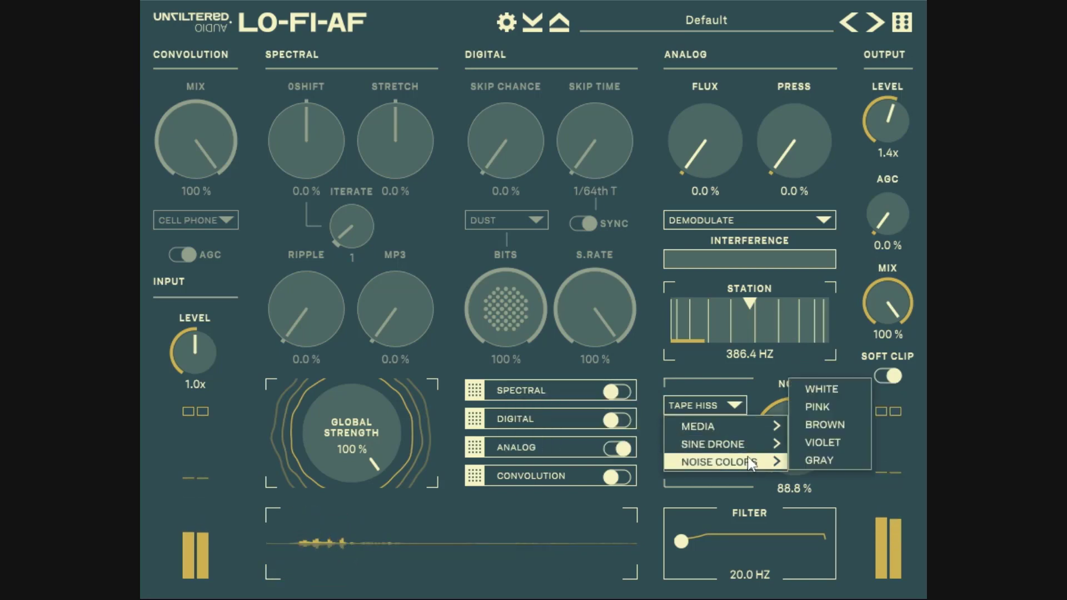
{"action": "left_click", "coordinate": [816, 393]}
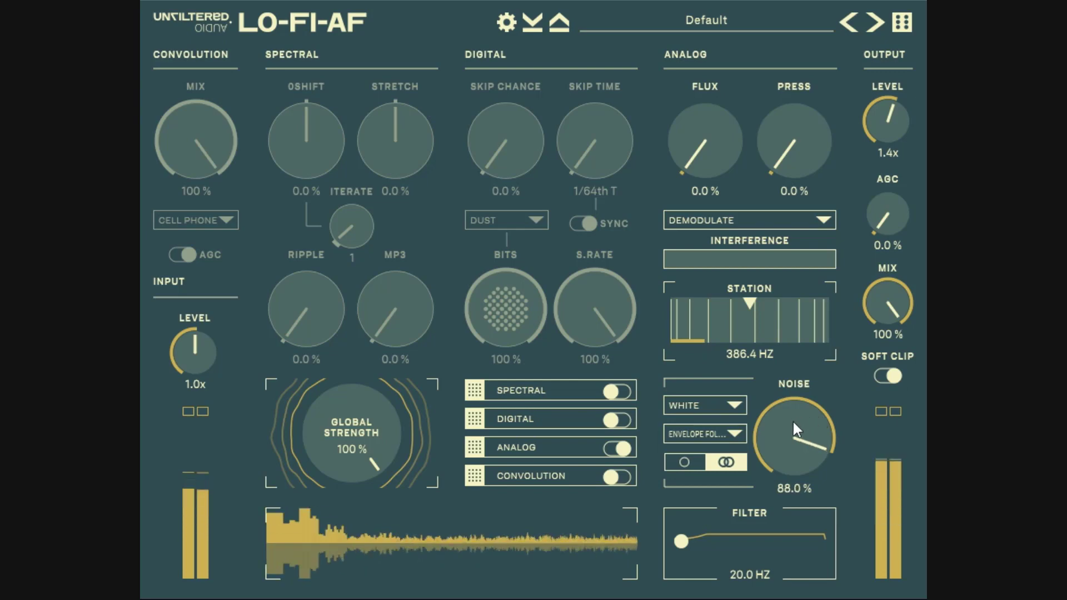
Step: Sweep the Noise amount down to 15.6 % and back up, settling it at 28.0 %
{"action": "left_click_drag", "start_coordinate": [795, 422], "coordinate": [794, 445]}
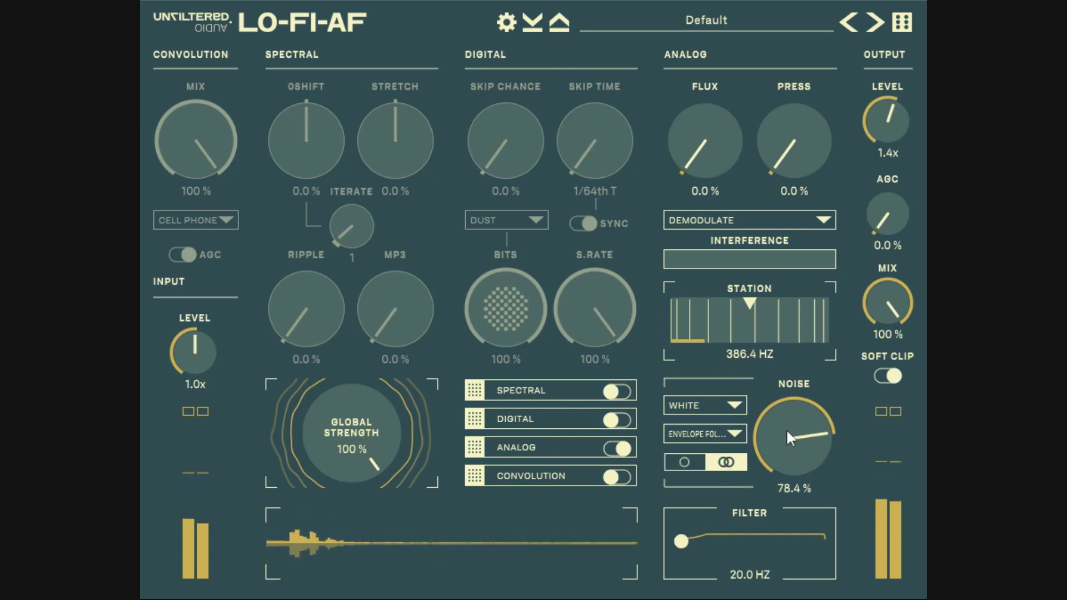
{"action": "left_click_drag", "start_coordinate": [786, 429], "coordinate": [756, 442]}
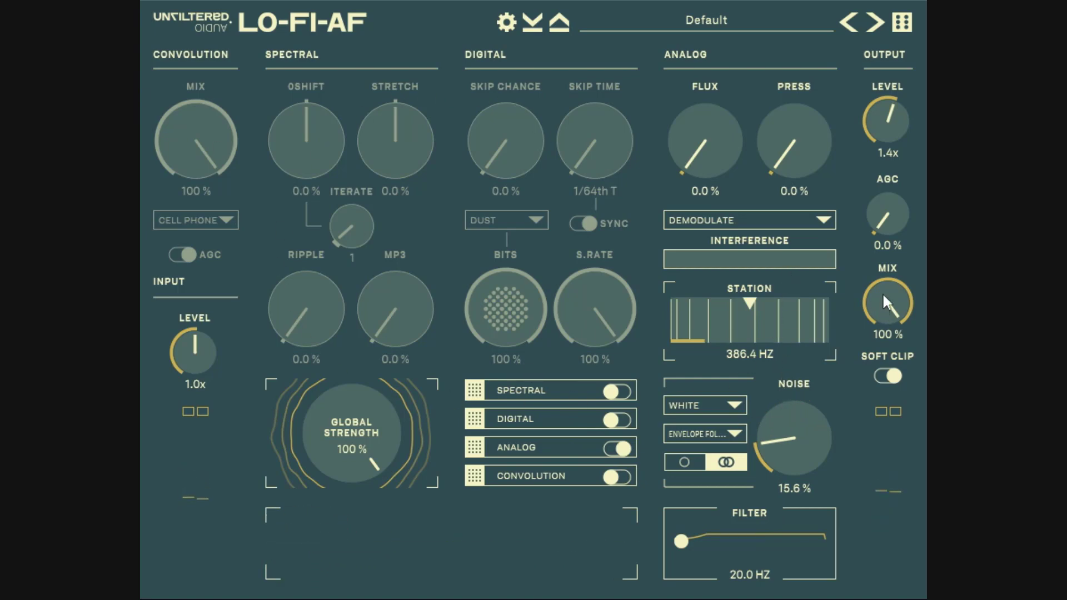
{"action": "left_click_drag", "start_coordinate": [798, 425], "coordinate": [799, 372]}
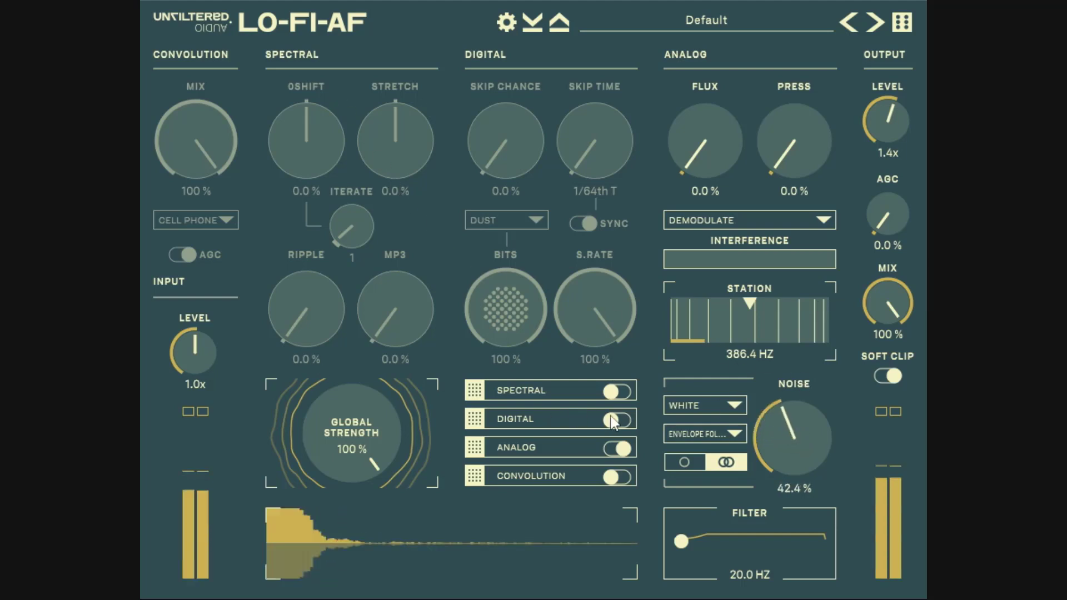
{"action": "left_click_drag", "start_coordinate": [770, 451], "coordinate": [768, 481]}
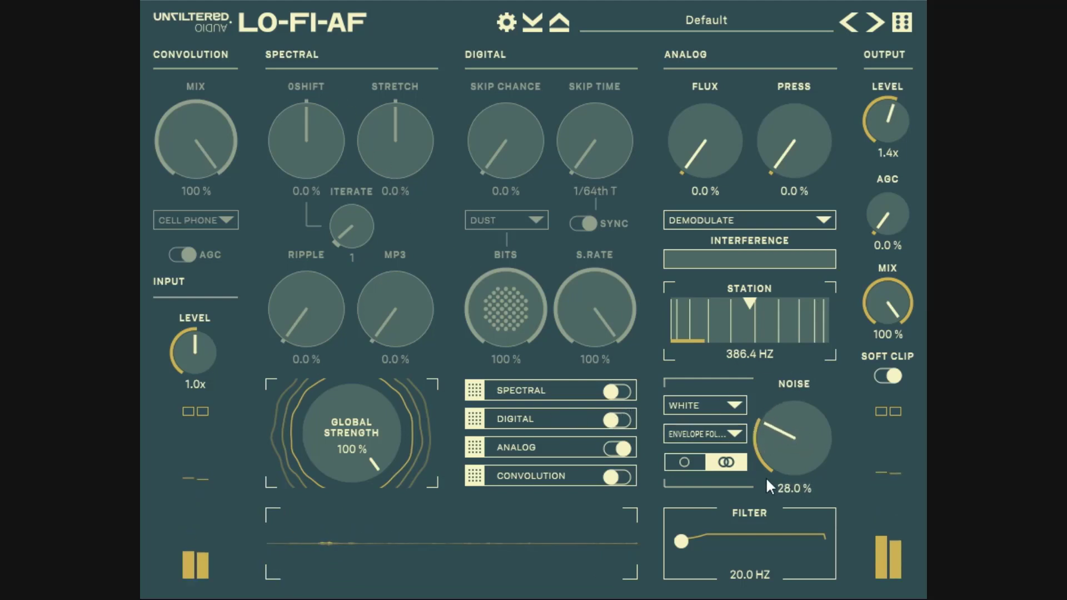
Step: Raise the Analog module's Flux to 57.6 % and Press to 38.4 %
{"action": "left_click_drag", "start_coordinate": [715, 140], "coordinate": [726, 14]}
{"action": "left_click_drag", "start_coordinate": [799, 139], "coordinate": [802, 73]}
{"action": "left_click_drag", "start_coordinate": [772, 118], "coordinate": [726, 137]}
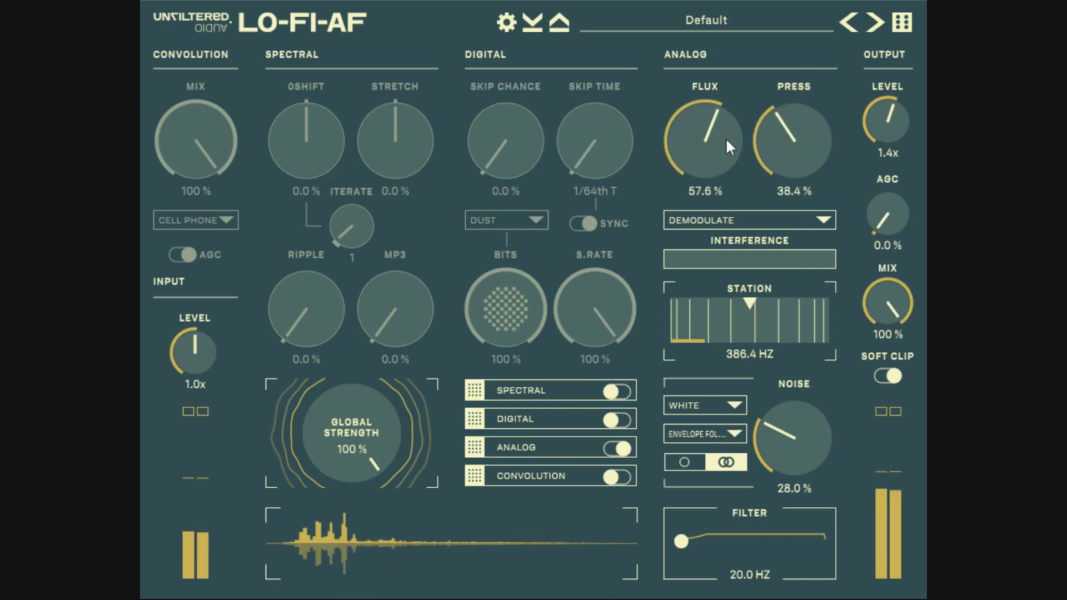
Step: Enable the Spectral module with 0Shift at -56.0 % and Stretch at 23.2 %, and sweep the output Mix to 12.0 % and back to 100 %
{"action": "left_click", "coordinate": [621, 392]}
{"action": "left_click_drag", "start_coordinate": [299, 156], "coordinate": [343, 230]}
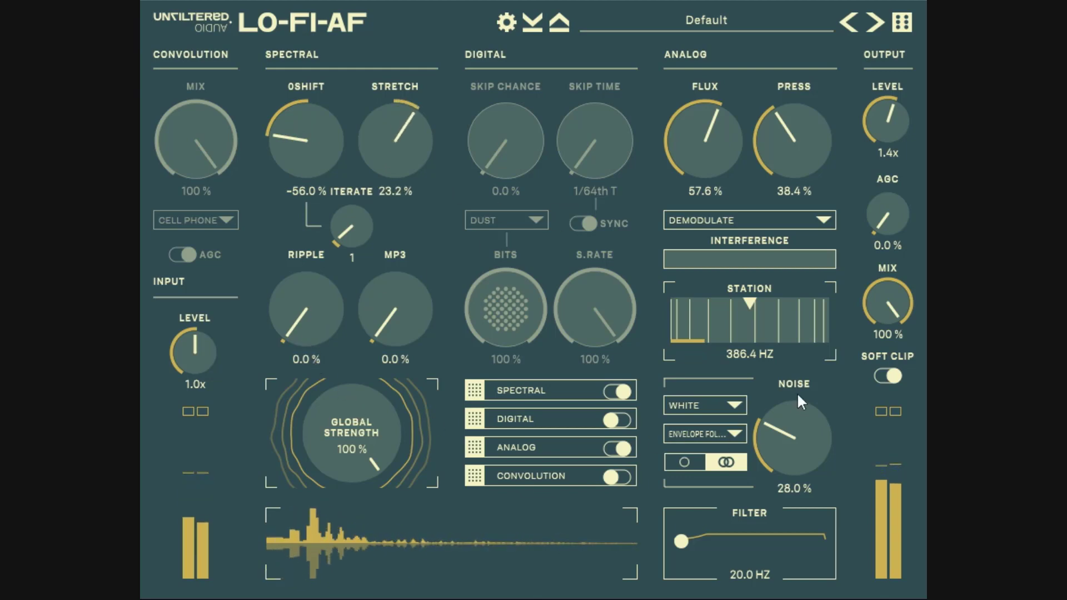
{"action": "left_click_drag", "start_coordinate": [887, 289], "coordinate": [889, 492]}
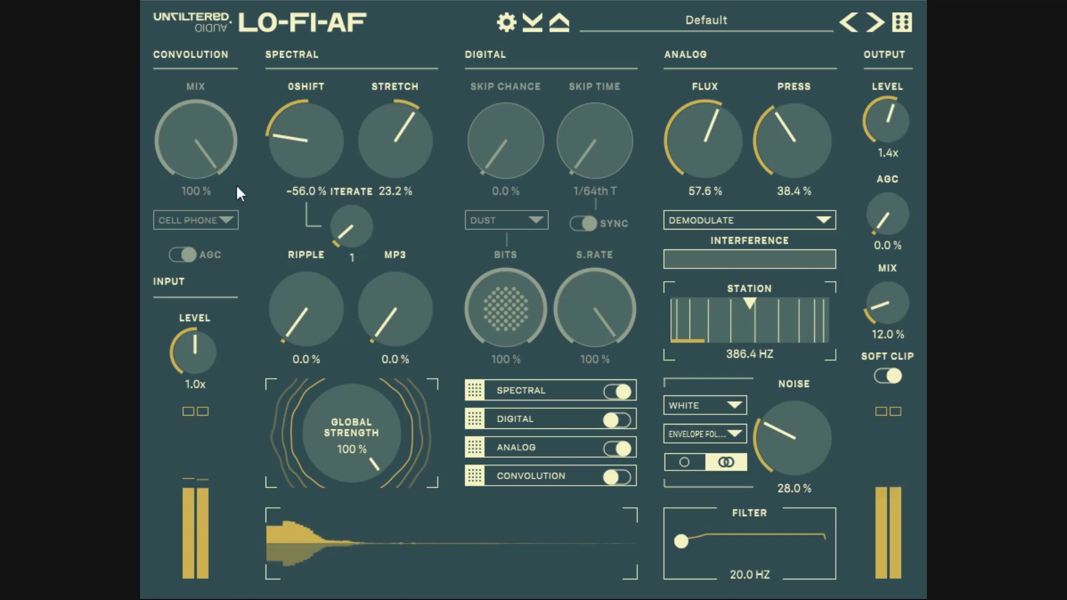
{"action": "left_click_drag", "start_coordinate": [887, 312], "coordinate": [907, 124]}
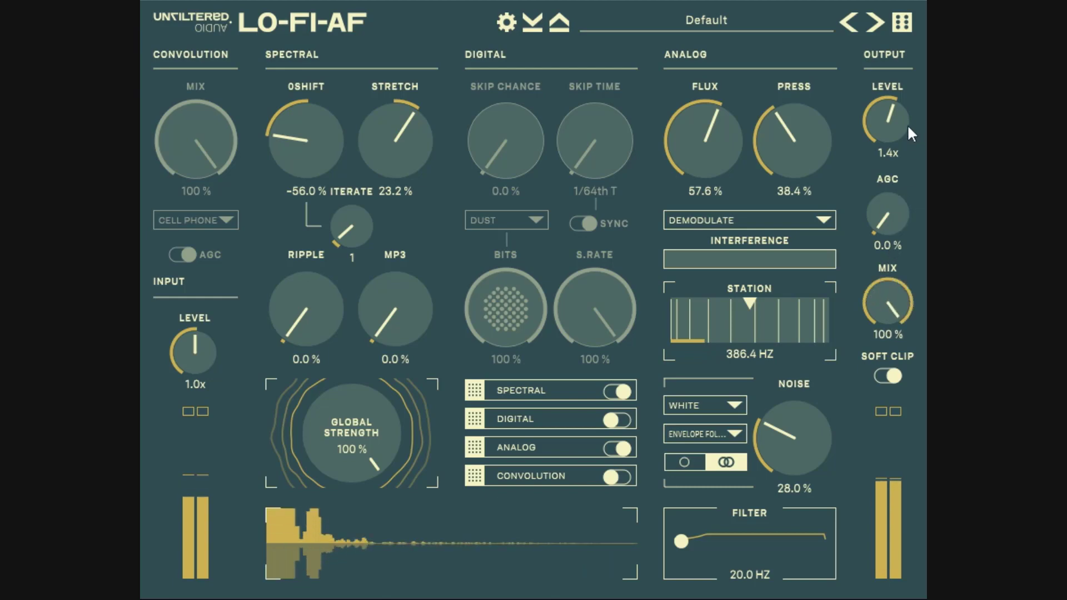
Step: Reset the plugin to its default settings and switch off all four modules
{"action": "left_click", "coordinate": [722, 19]}
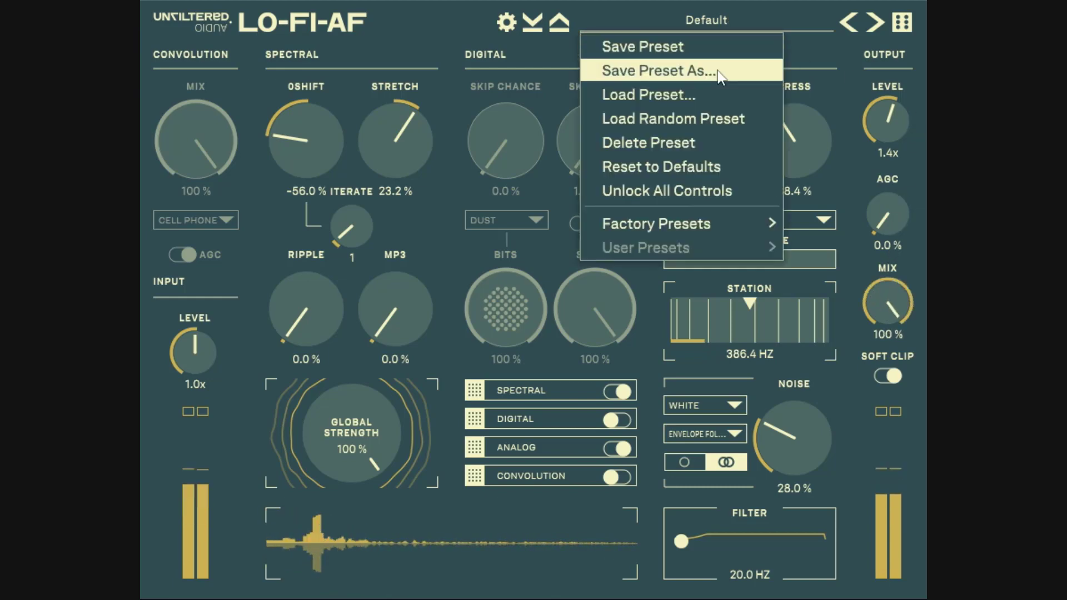
{"action": "left_click", "coordinate": [686, 165]}
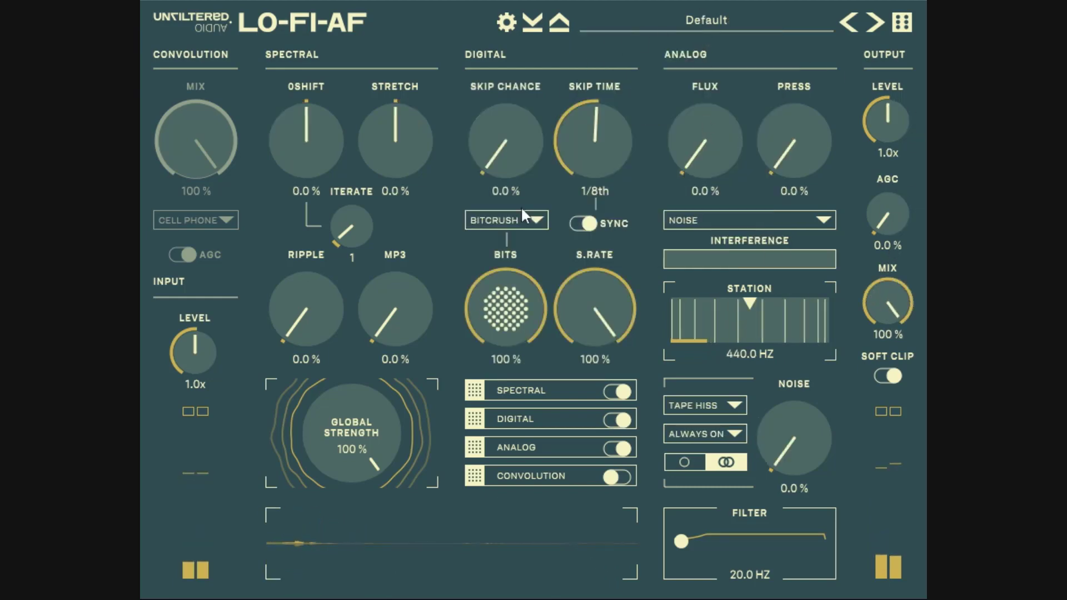
{"action": "left_click", "coordinate": [621, 474]}
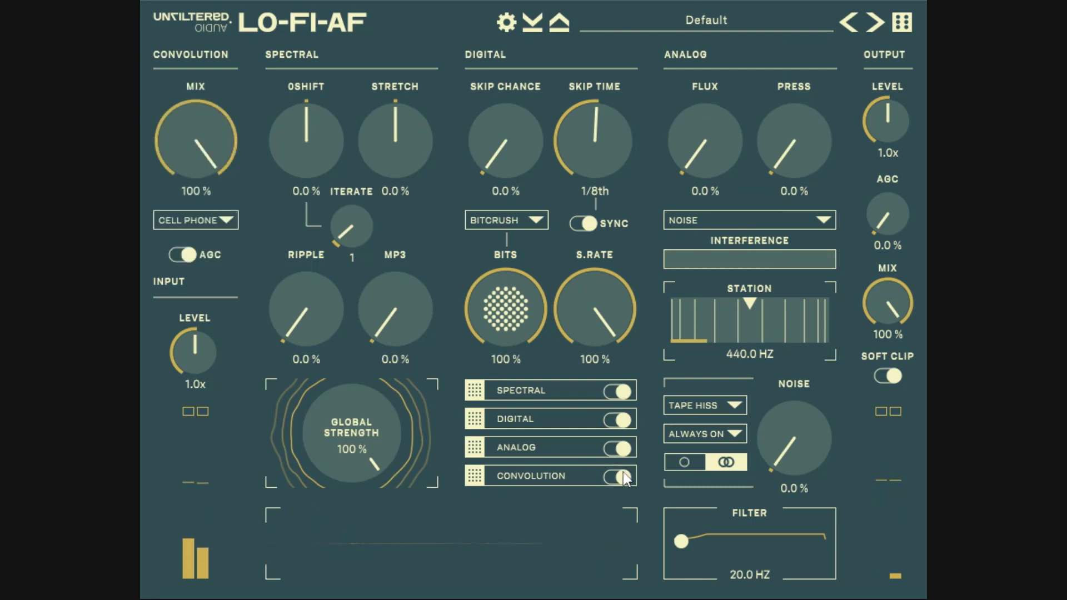
{"action": "left_click", "coordinate": [612, 476]}
{"action": "left_click", "coordinate": [613, 448]}
{"action": "left_click", "coordinate": [614, 419]}
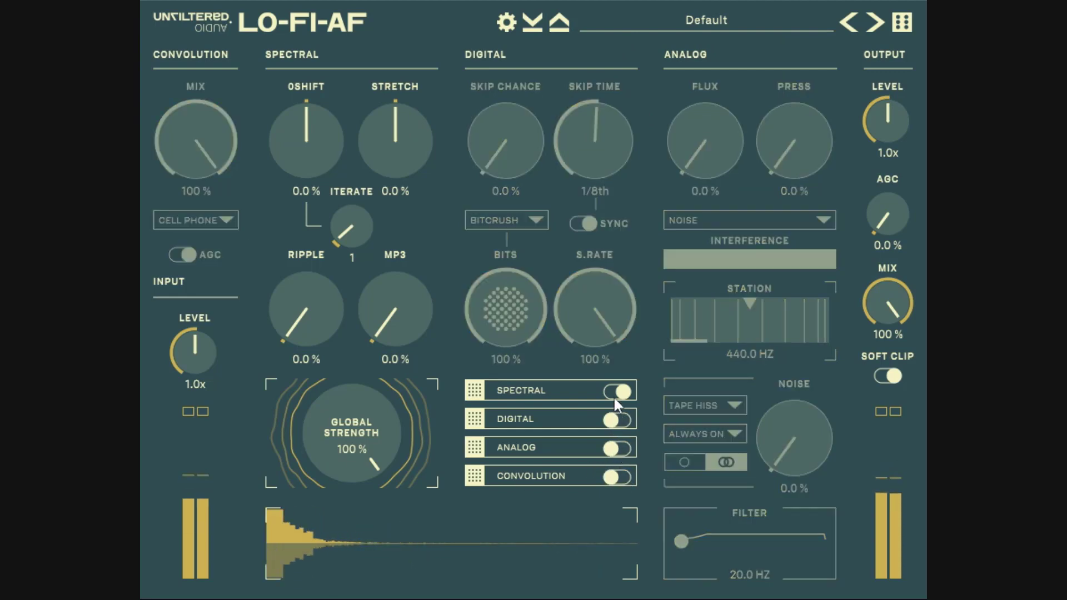
{"action": "left_click", "coordinate": [614, 393]}
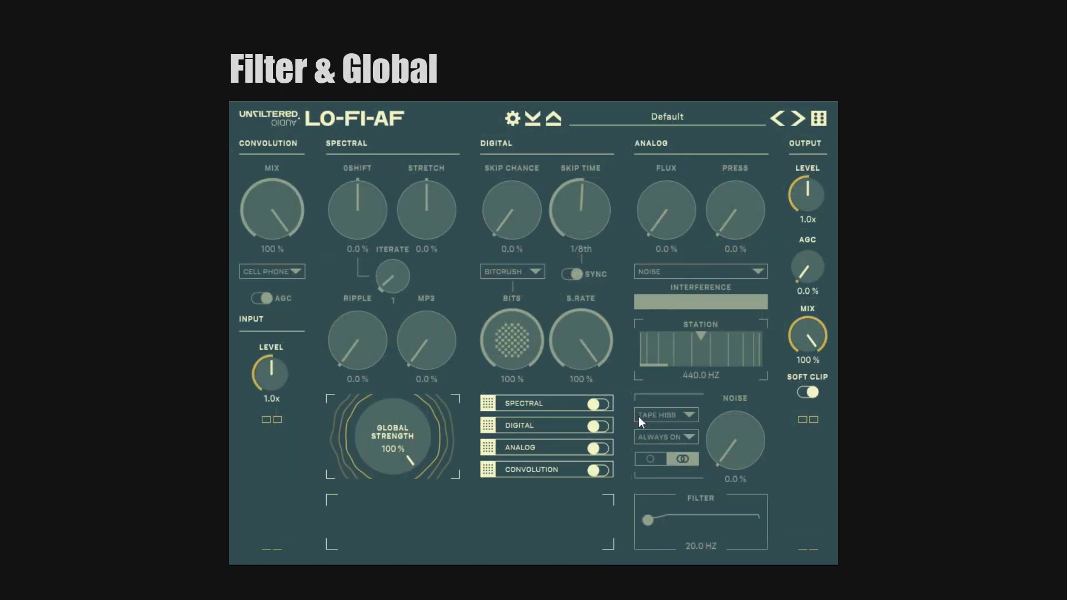
Step: Enable the Analog module with its Filter at 2757.2 Hz and Noise at 32.8 %, and lower the output Mix to 14.4 %
{"action": "left_click", "coordinate": [602, 448]}
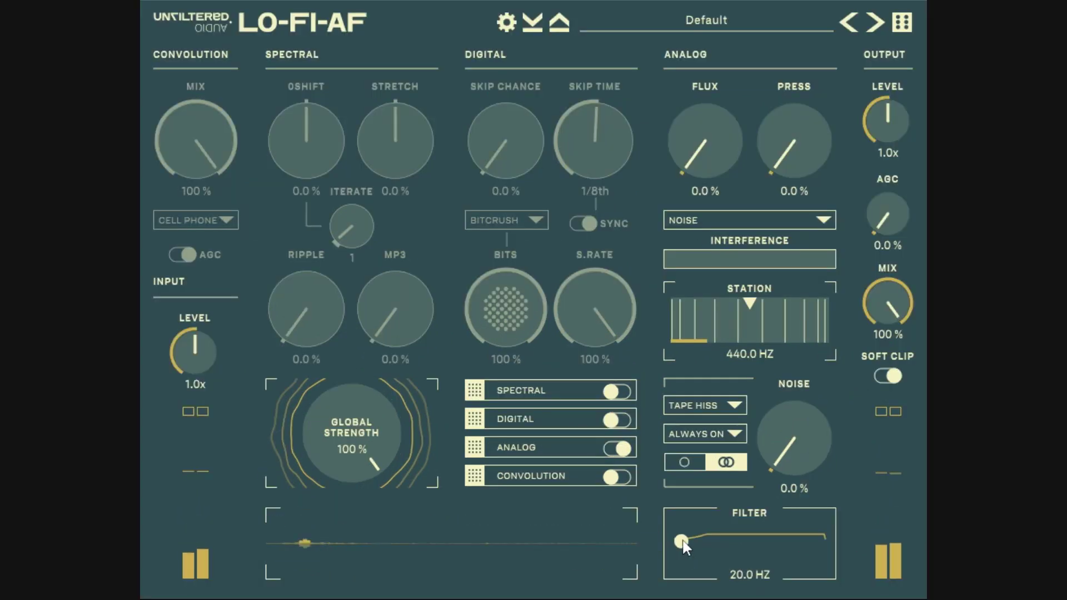
{"action": "left_click_drag", "start_coordinate": [683, 544], "coordinate": [732, 537]}
{"action": "left_click_drag", "start_coordinate": [890, 305], "coordinate": [906, 495]}
{"action": "left_click_drag", "start_coordinate": [809, 422], "coordinate": [810, 370]}
{"action": "left_click_drag", "start_coordinate": [892, 302], "coordinate": [894, 320]}
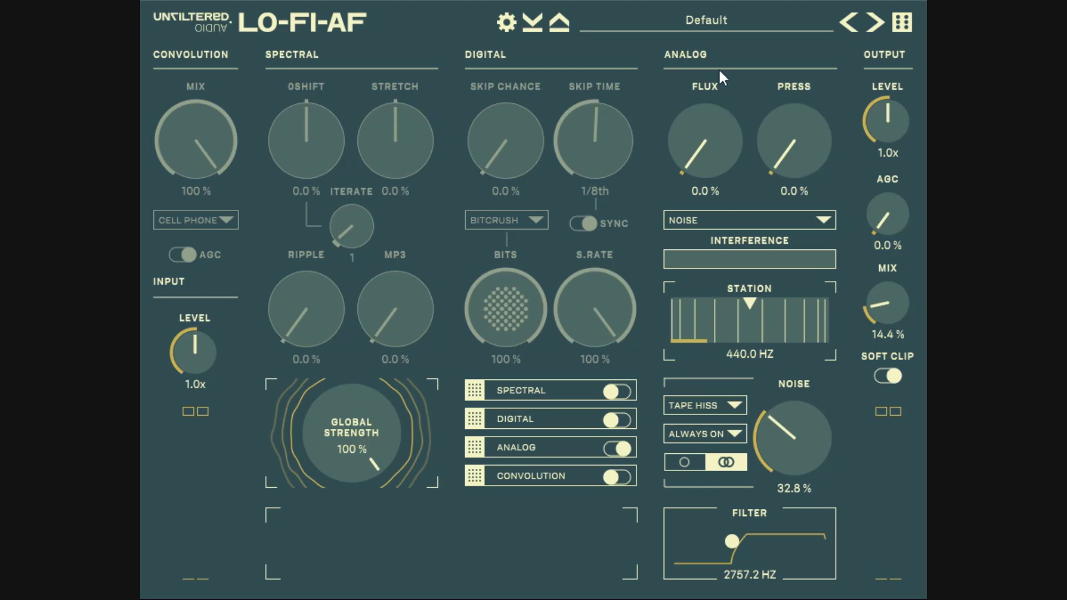
Step: Reset the plugin to its defaults and set the Analog module's Flux to 47.6 %, Press to 50.8 % and Noise to 27.2 %
{"action": "left_click", "coordinate": [737, 24]}
{"action": "left_click", "coordinate": [702, 166]}
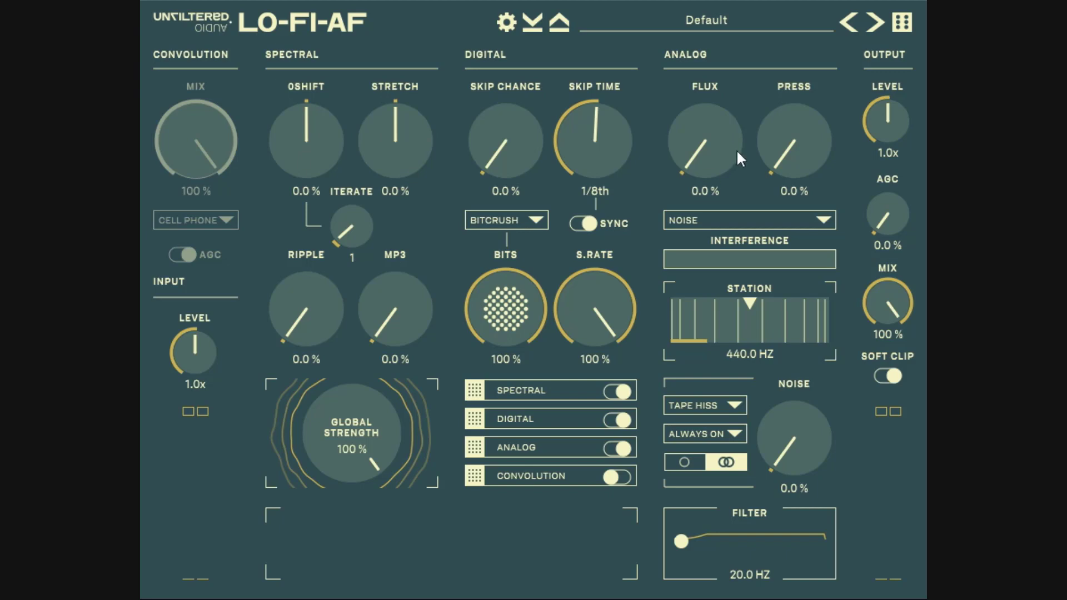
{"action": "left_click_drag", "start_coordinate": [773, 163], "coordinate": [804, 68]}
{"action": "left_click_drag", "start_coordinate": [721, 99], "coordinate": [728, 21]}
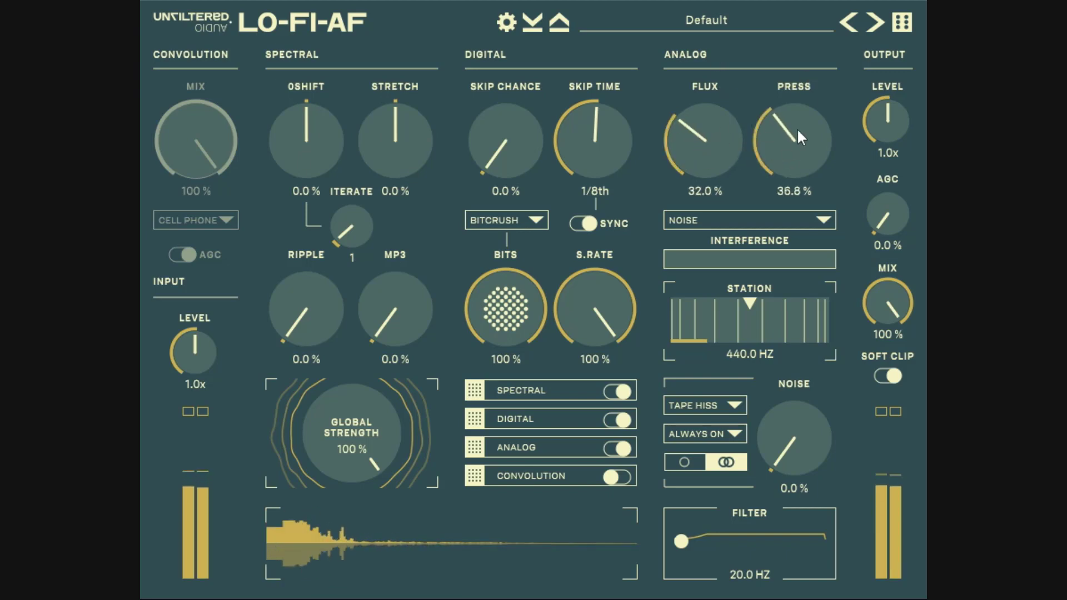
{"action": "left_click_drag", "start_coordinate": [797, 129], "coordinate": [797, 94]}
{"action": "left_click_drag", "start_coordinate": [708, 137], "coordinate": [710, 98]}
{"action": "left_click_drag", "start_coordinate": [789, 472], "coordinate": [796, 423]}
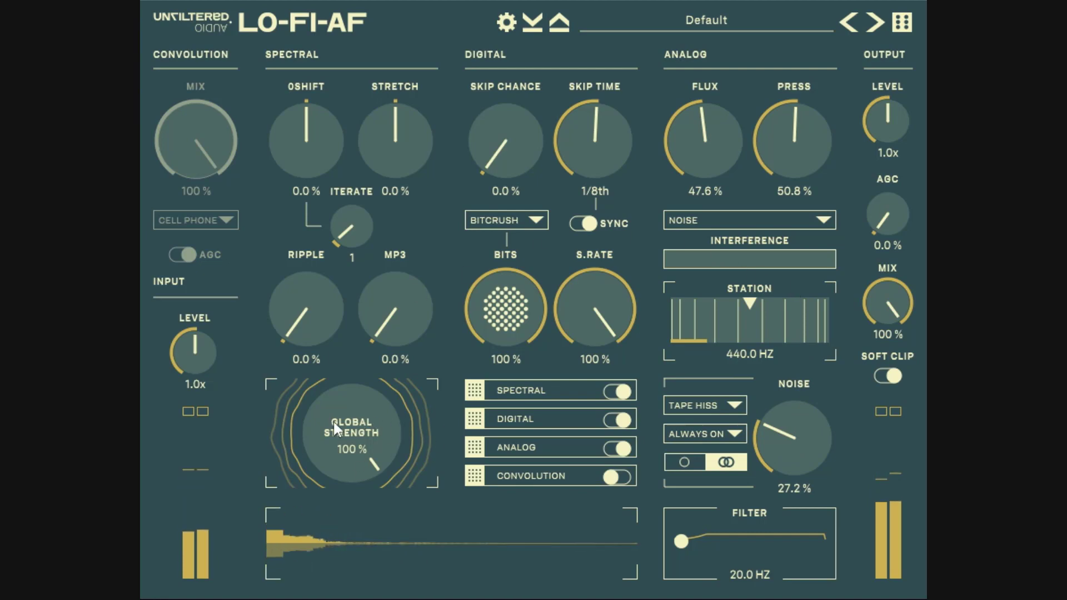
Step: Lower the Global Strength to 26.8 % and settle it at 36.0 %
{"action": "left_click_drag", "start_coordinate": [333, 422], "coordinate": [362, 599]}
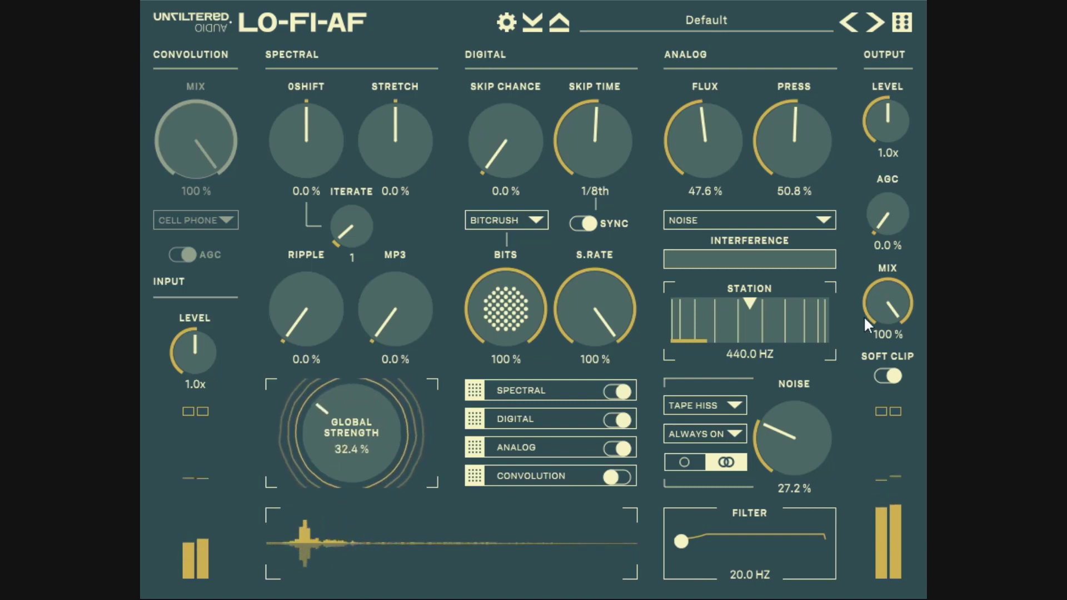
{"action": "scroll", "coordinate": [354, 433], "scroll_direction": "down", "scroll_amount": 3}
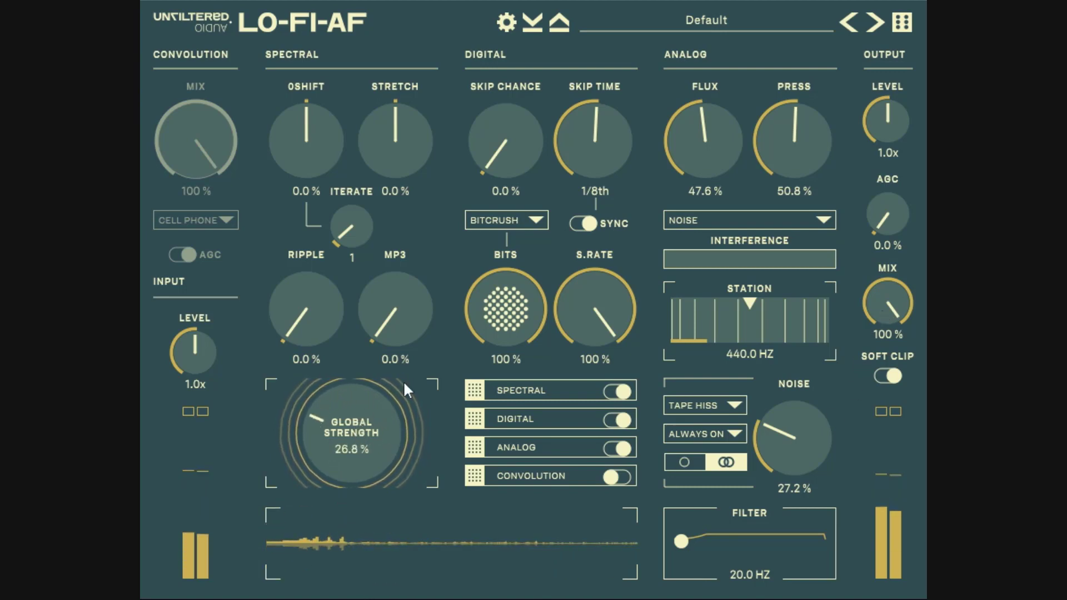
{"action": "left_click_drag", "start_coordinate": [910, 321], "coordinate": [883, 232]}
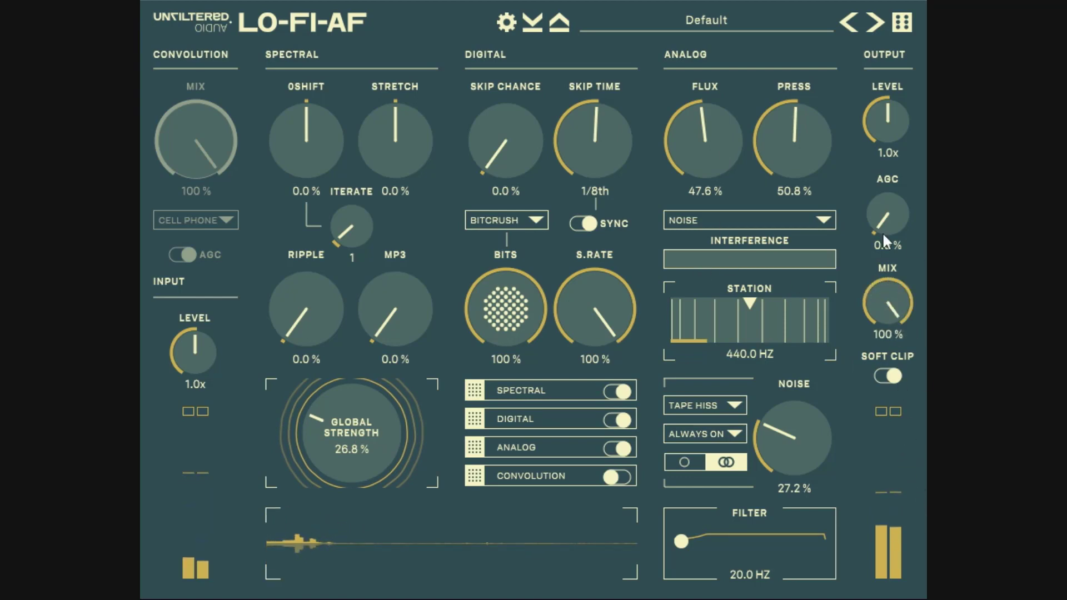
{"action": "left_click_drag", "start_coordinate": [375, 406], "coordinate": [416, 429]}
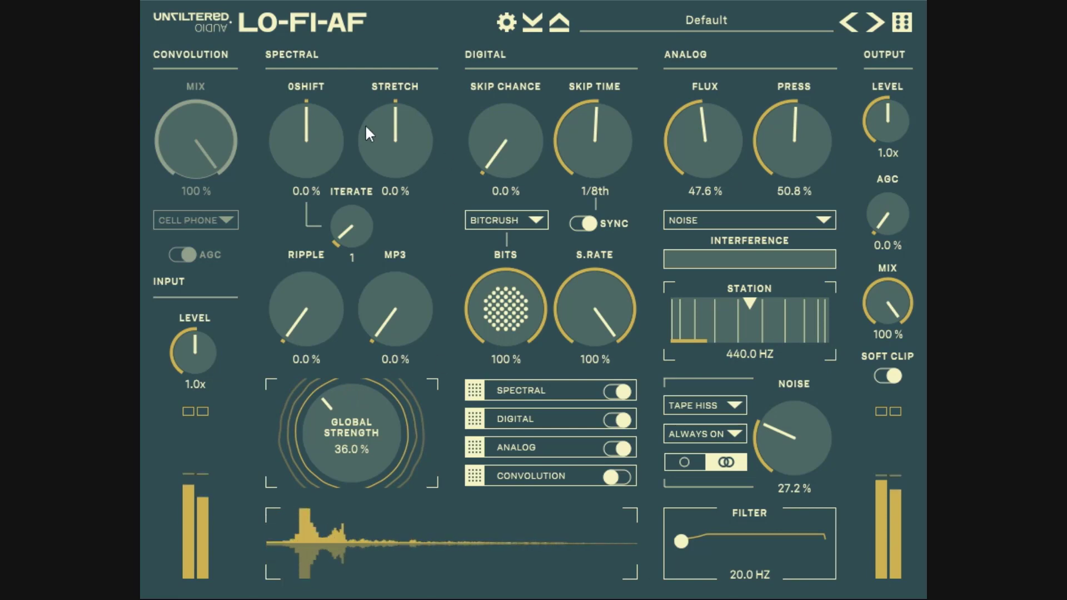
Step: Set 0Shift to -56.8 % and Stretch to 93.6 %, and sweep the Global Strength to 0.0 % and back up to 48.8 %
{"action": "left_click_drag", "start_coordinate": [311, 129], "coordinate": [305, 189]}
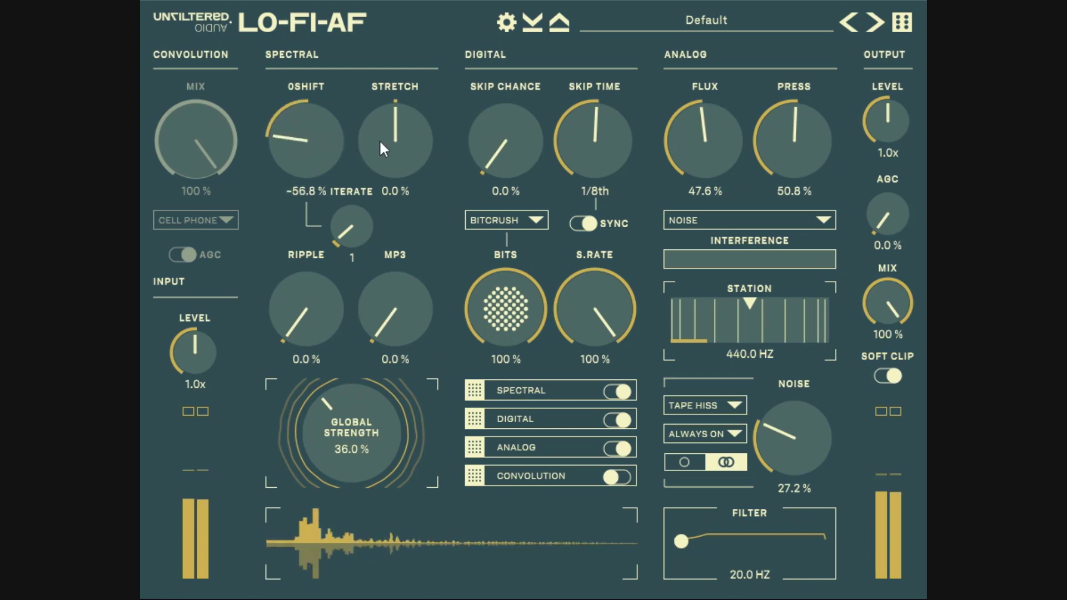
{"action": "left_click_drag", "start_coordinate": [380, 144], "coordinate": [384, 98]}
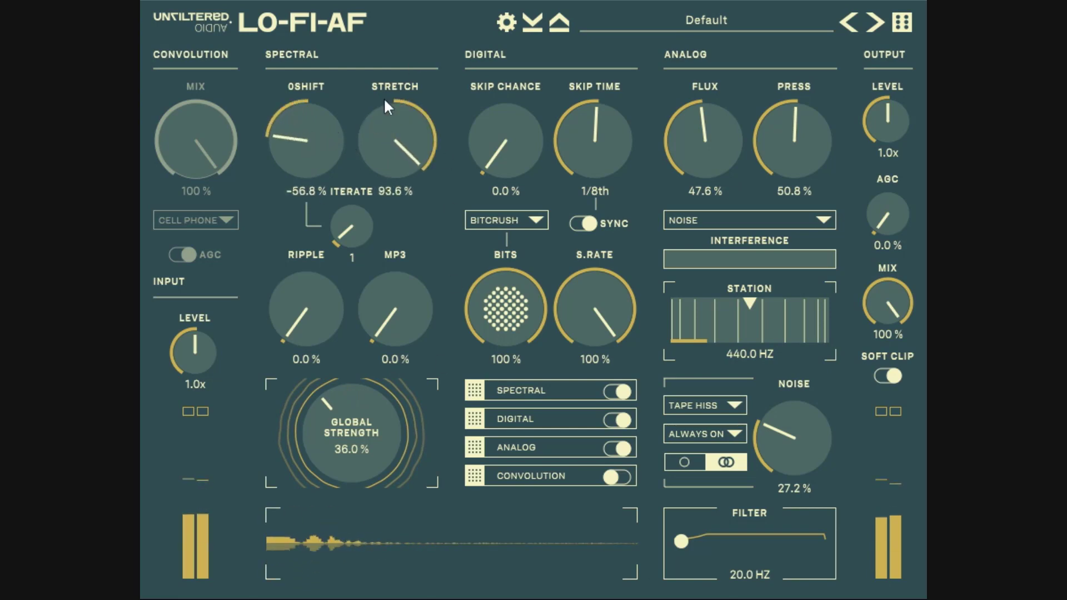
{"action": "left_click_drag", "start_coordinate": [348, 409], "coordinate": [381, 216]}
{"action": "left_click_drag", "start_coordinate": [344, 398], "coordinate": [369, 552]}
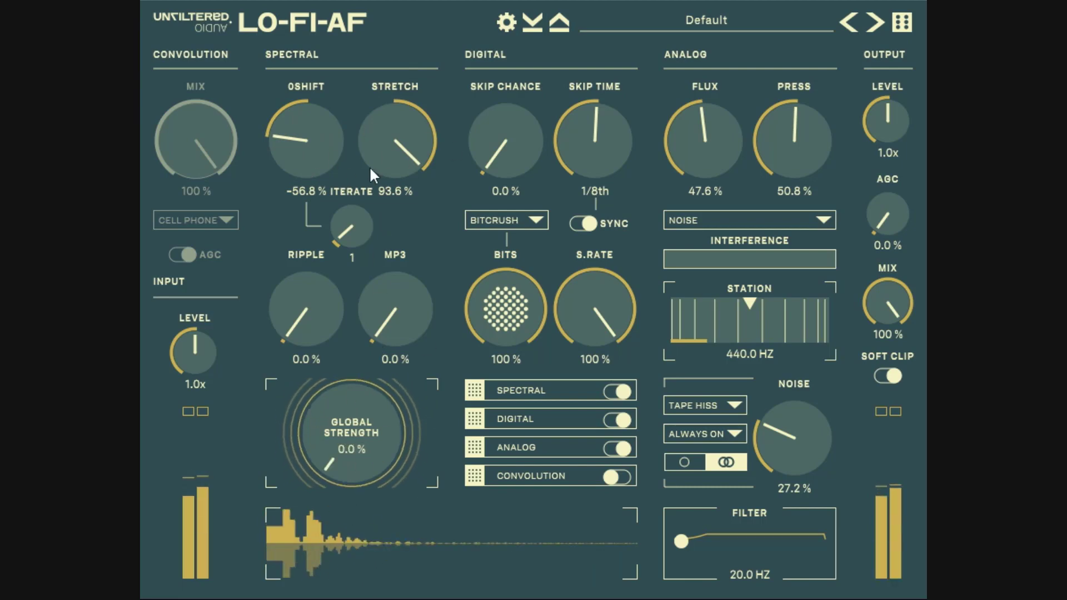
{"action": "left_click_drag", "start_coordinate": [339, 432], "coordinate": [371, 189]}
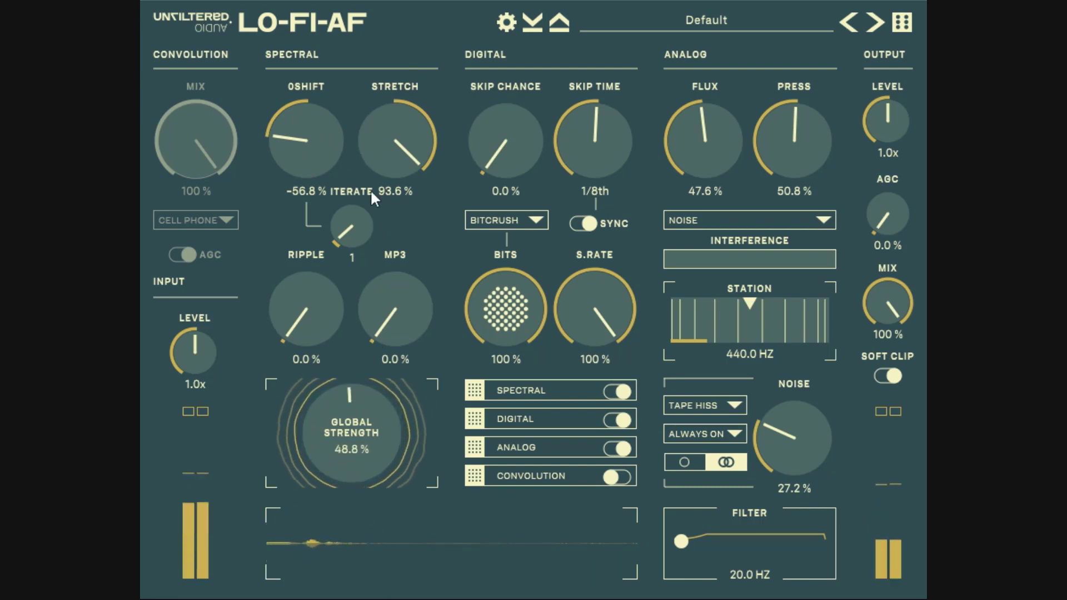
Step: Return 0Shift and Stretch to 0.0 % and reset the whole plugin to its default settings
{"action": "double_click", "coordinate": [316, 144]}
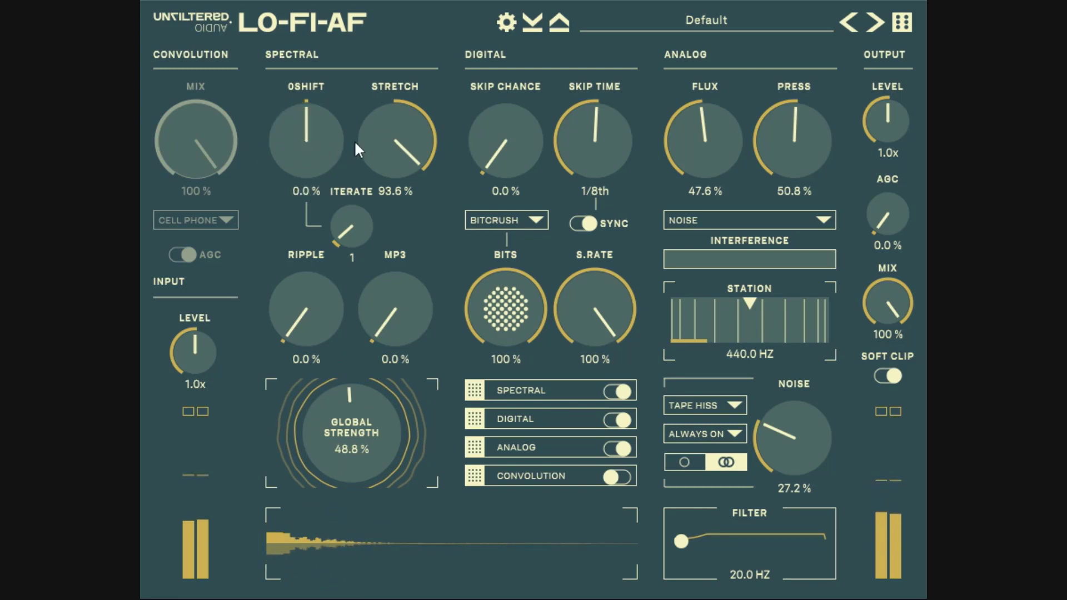
{"action": "double_click", "coordinate": [395, 153]}
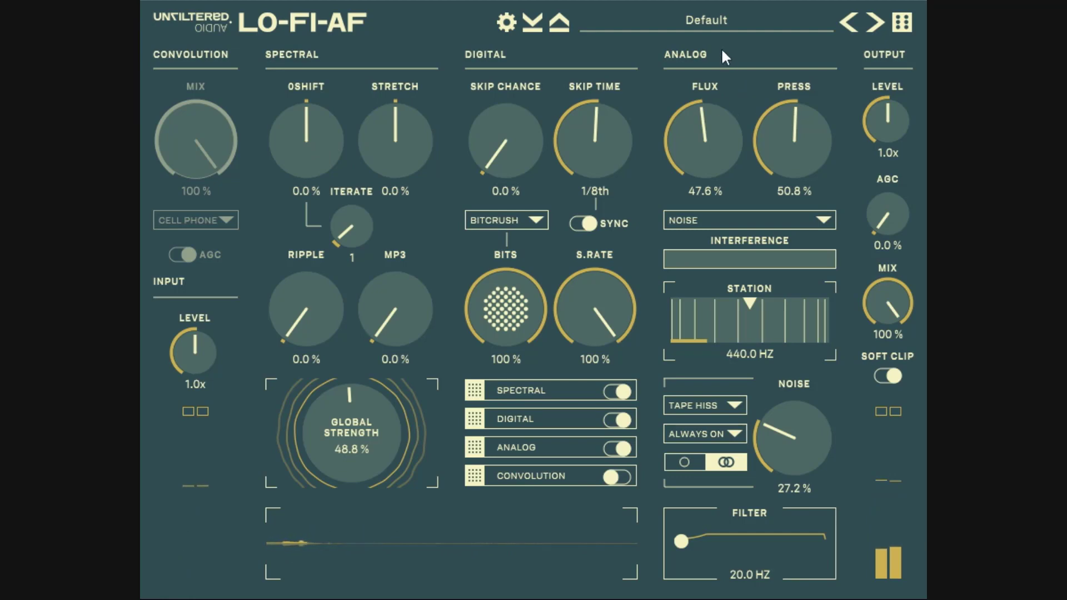
{"action": "left_click", "coordinate": [719, 22]}
{"action": "left_click", "coordinate": [703, 164]}
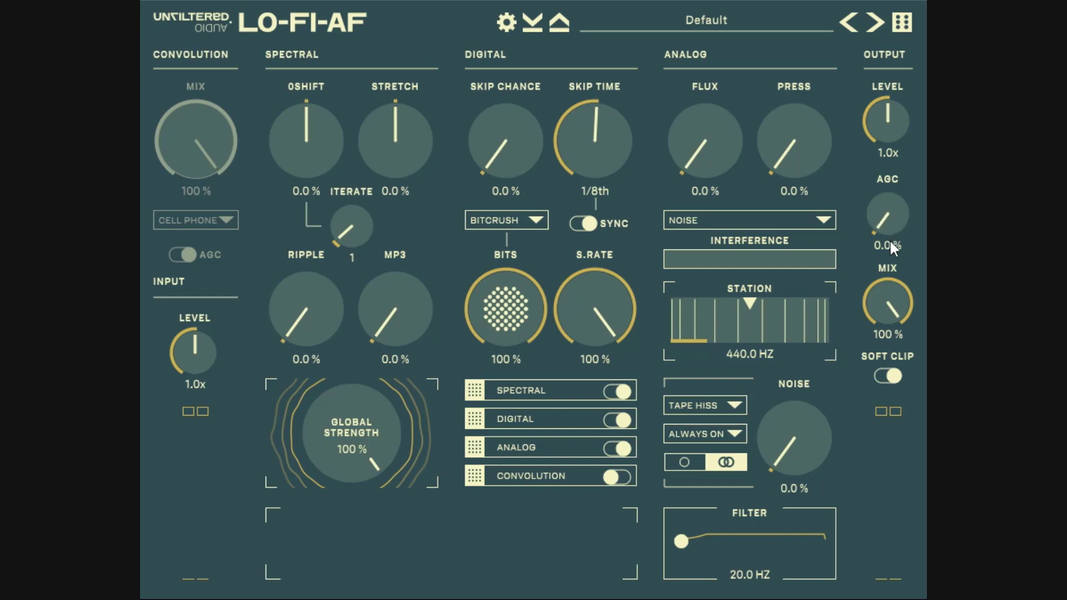
Step: Set the output AGC to 28.4 % and the Digital module's Skip Time to 1/16th D
{"action": "left_click_drag", "start_coordinate": [890, 239], "coordinate": [889, 167]}
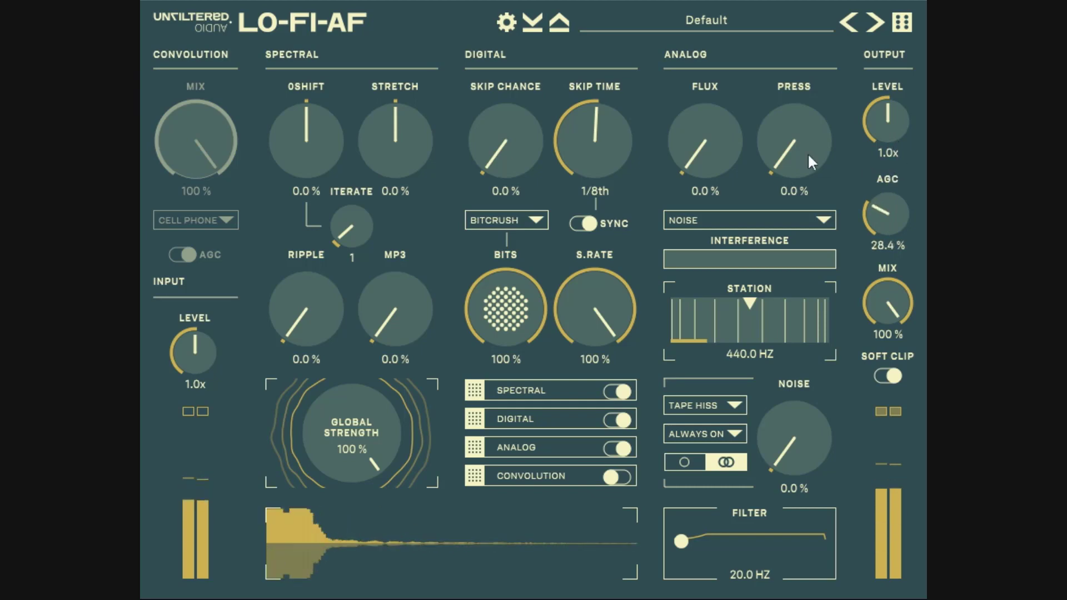
{"action": "left_click_drag", "start_coordinate": [603, 127], "coordinate": [603, 137]}
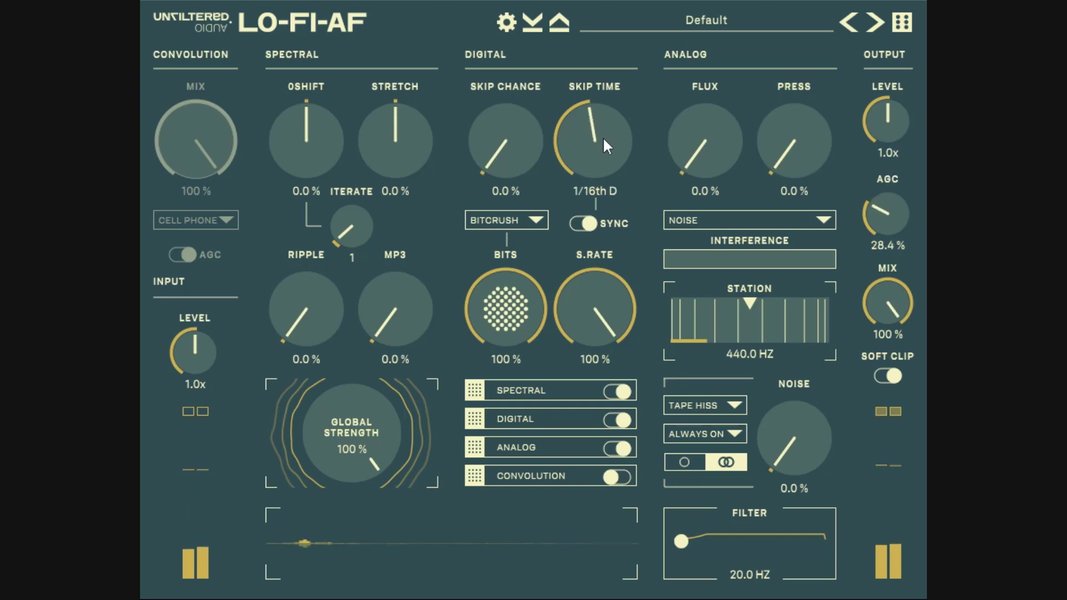
Step: Switch off the Analog, Digital and Spectral modules
{"action": "left_click", "coordinate": [617, 449]}
{"action": "left_click", "coordinate": [617, 420]}
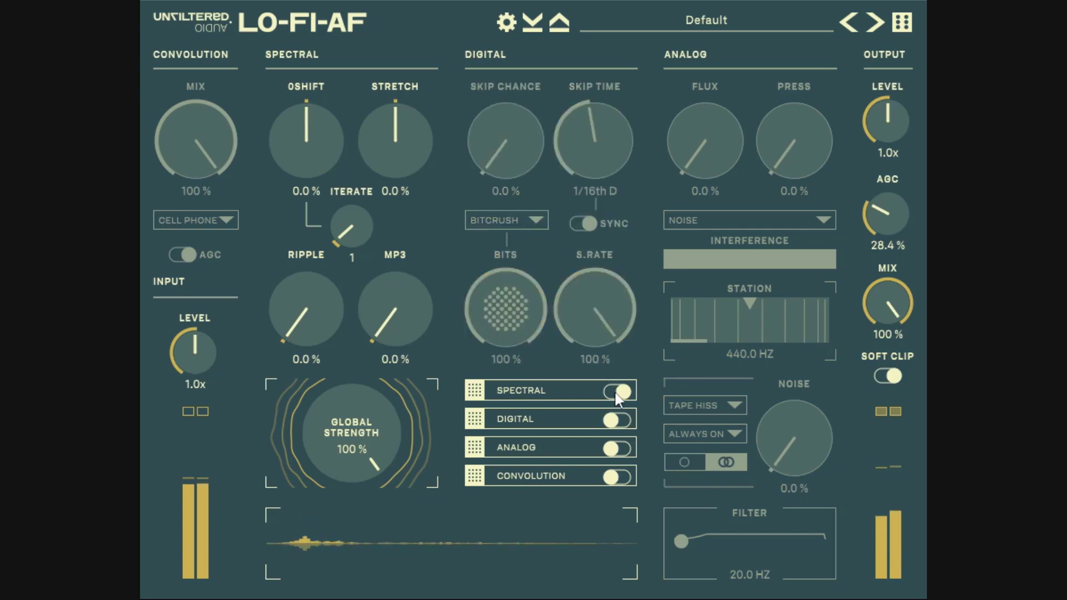
{"action": "left_click", "coordinate": [619, 391]}
Step: Set the output AGC to 39.2 %, and lower the output Level to 0.4x and raise it again
{"action": "mouse_move", "coordinate": [893, 210]}
{"action": "left_mouse_down"}
{"action": "mouse_move", "coordinate": [891, 201]}
{"action": "mouse_move", "coordinate": [900, 228]}
{"action": "left_mouse_up"}
{"action": "left_click_drag", "start_coordinate": [890, 133], "coordinate": [883, 202]}
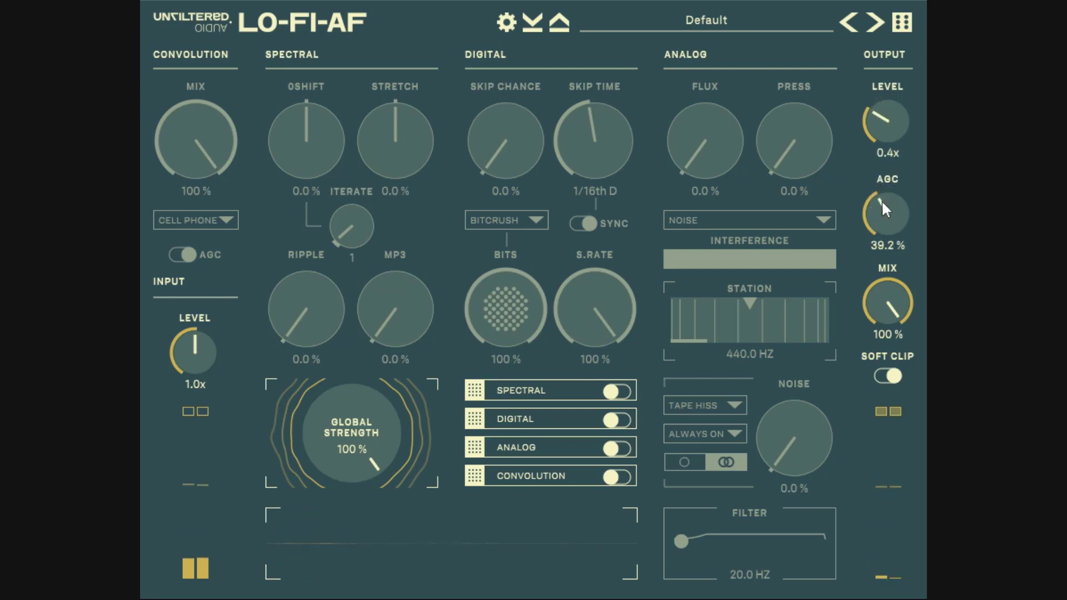
{"action": "left_click_drag", "start_coordinate": [883, 137], "coordinate": [890, 120]}
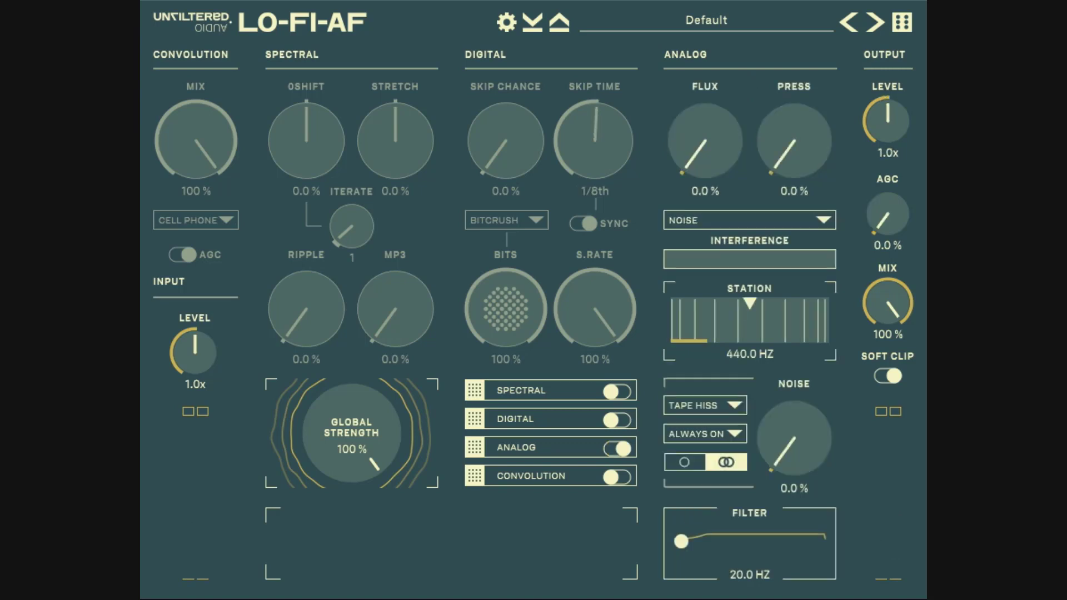
Step: Raise the output AGC to 46.0 % and set the Analog module's Press to 28.8 % and Flux to 27.6 %
{"action": "left_click_drag", "start_coordinate": [884, 222], "coordinate": [874, 109]}
{"action": "left_click_drag", "start_coordinate": [788, 127], "coordinate": [777, 65]}
{"action": "left_click_drag", "start_coordinate": [735, 127], "coordinate": [724, 60]}
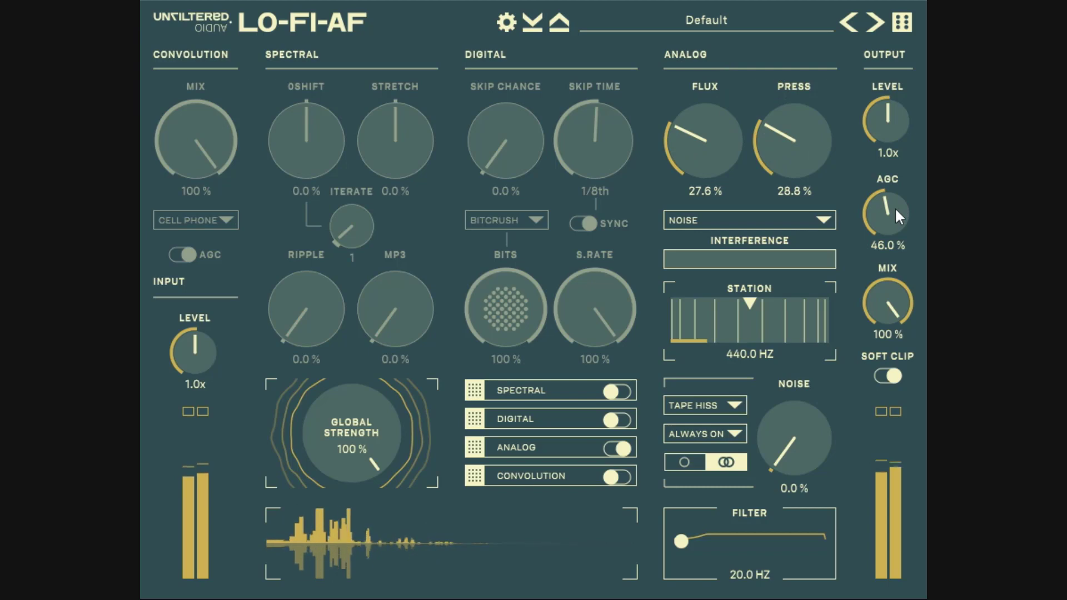
Step: Lower the output AGC to 38.0 %, raise it to 50.4 %, and reset it to 0.0 %
{"action": "left_click_drag", "start_coordinate": [896, 210], "coordinate": [874, 204]}
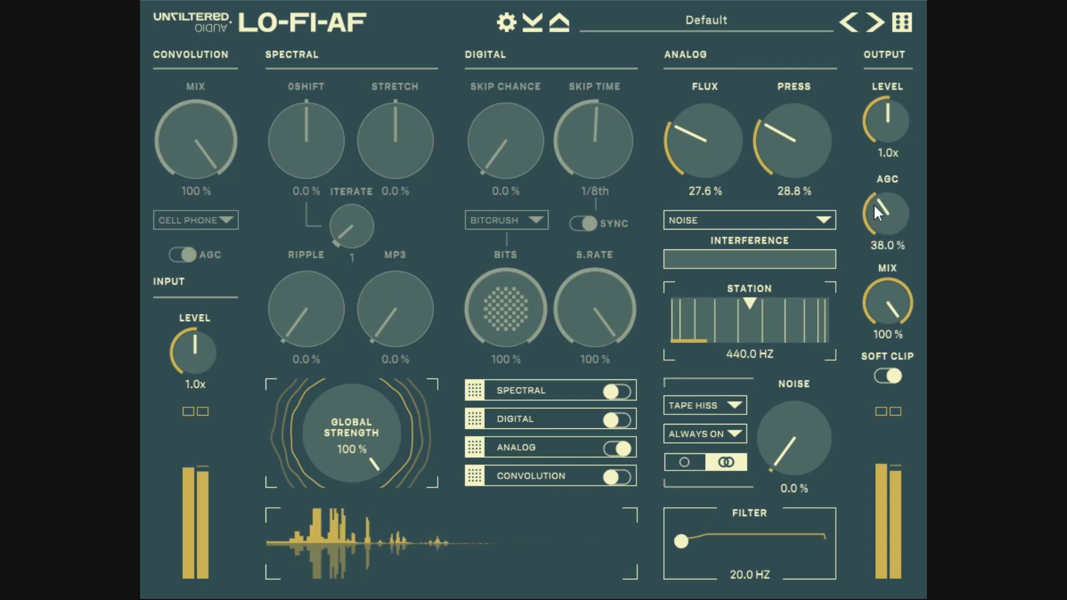
{"action": "left_click_drag", "start_coordinate": [888, 205], "coordinate": [884, 198]}
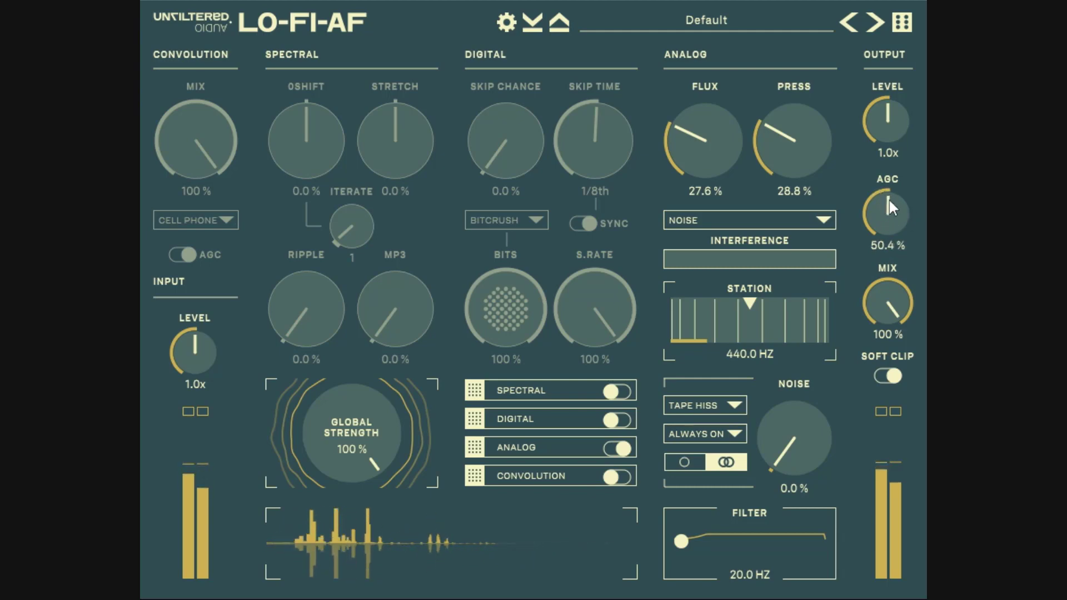
{"action": "double_click", "coordinate": [892, 200]}
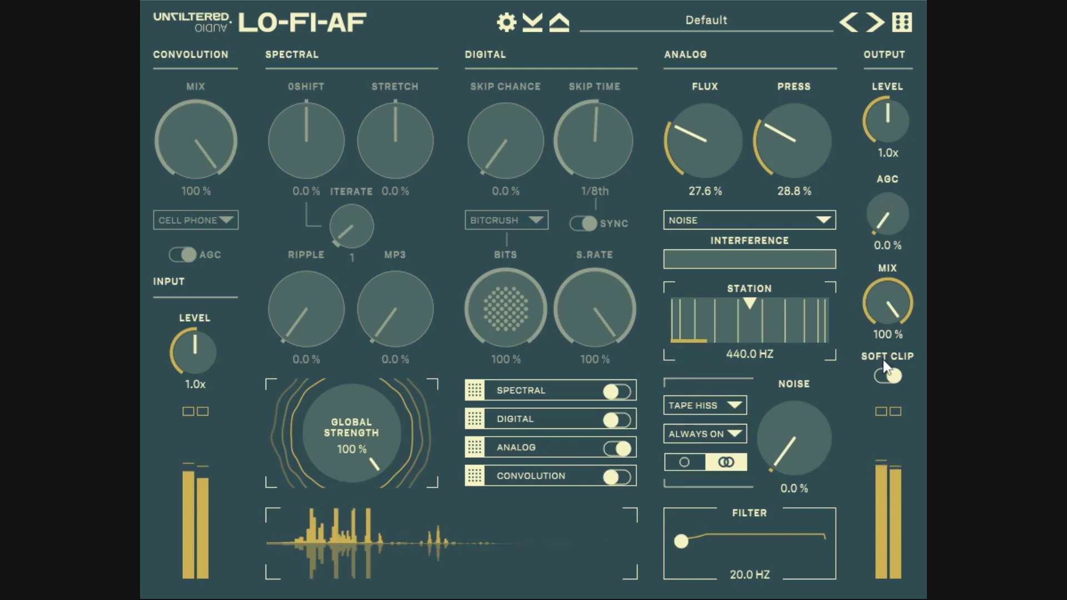
Step: Toggle the output's Soft Clip, and adjust the input Level and reset it to 1.0x
{"action": "left_click", "coordinate": [888, 376]}
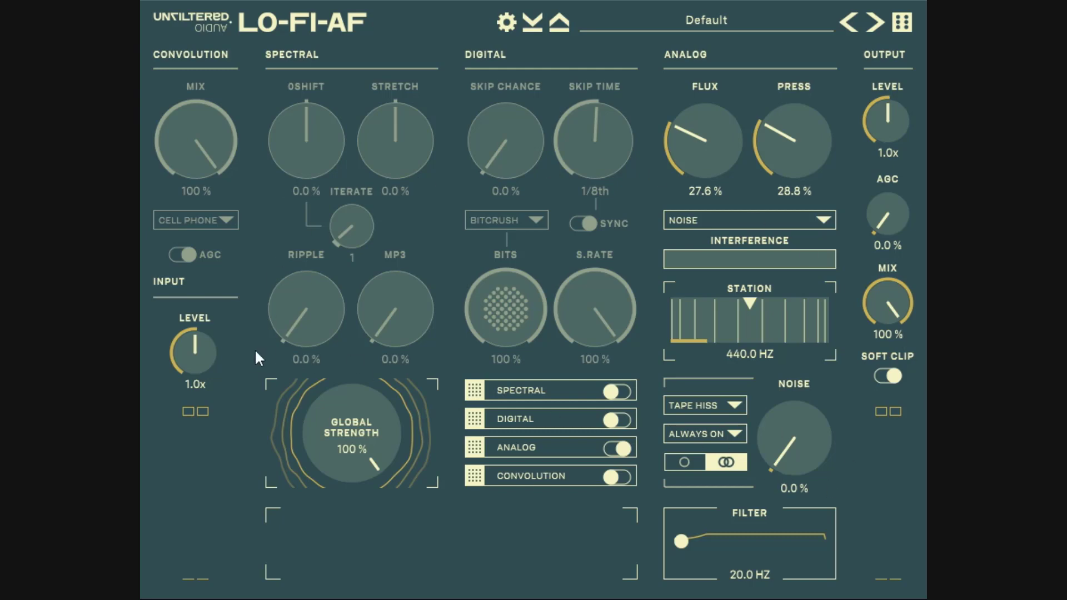
{"action": "left_click_drag", "start_coordinate": [194, 345], "coordinate": [198, 365]}
{"action": "double_click", "coordinate": [194, 350]}
Step: Try the Earth color theme in the settings, then apply The Purp and close the settings
{"action": "left_click", "coordinate": [507, 25]}
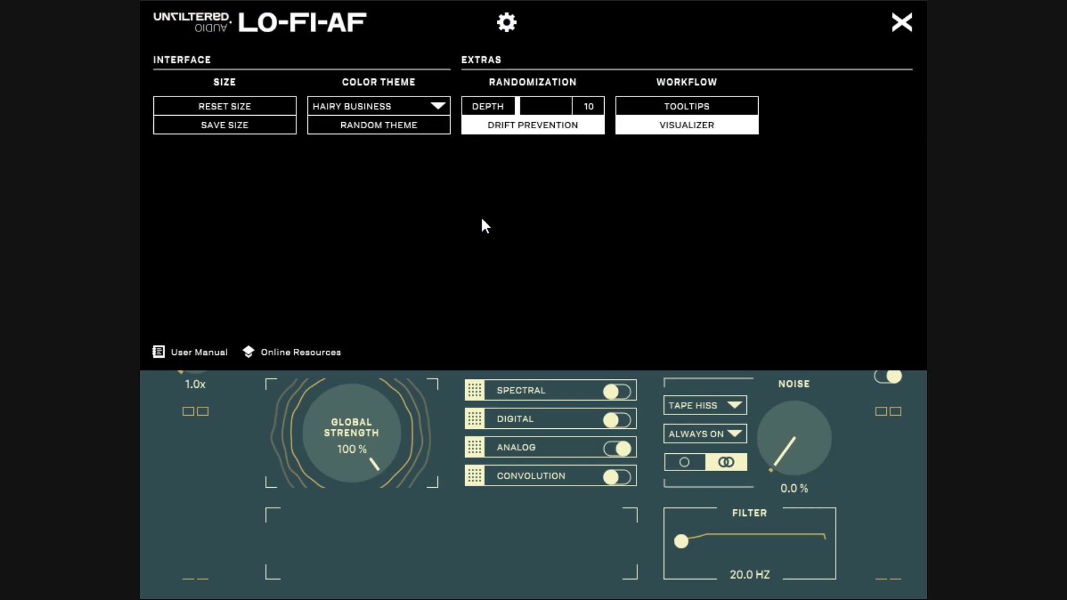
{"action": "left_click", "coordinate": [428, 105]}
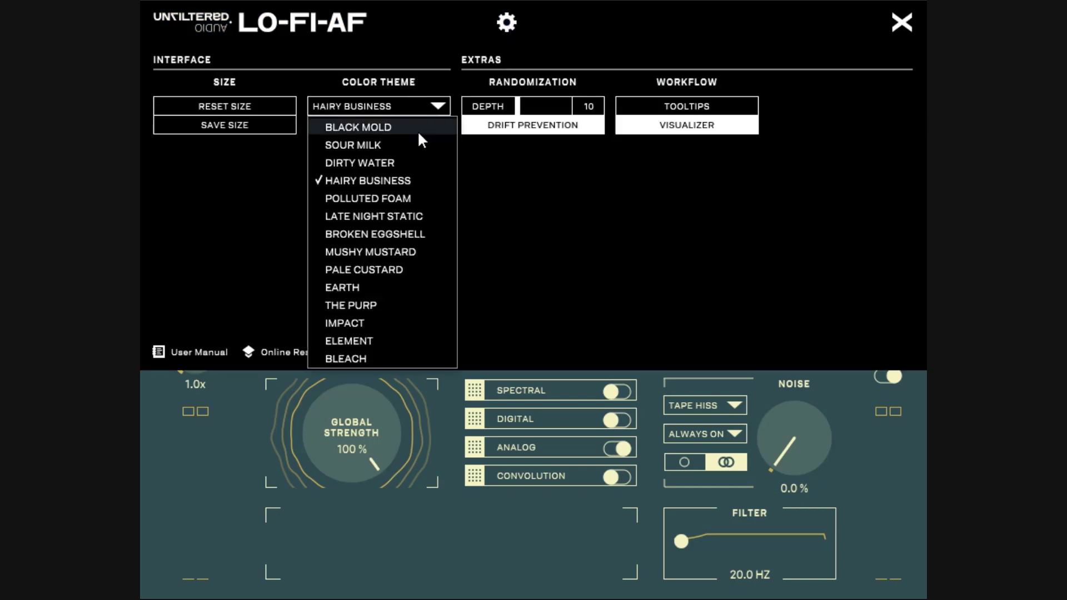
{"action": "left_click", "coordinate": [356, 289]}
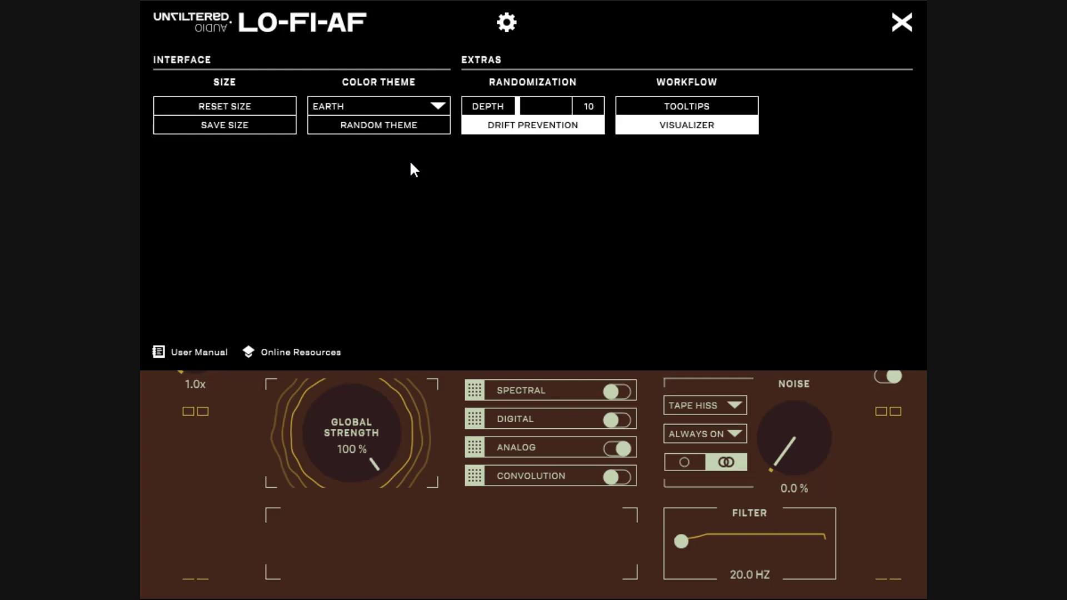
{"action": "left_click", "coordinate": [413, 104]}
{"action": "left_click", "coordinate": [362, 302]}
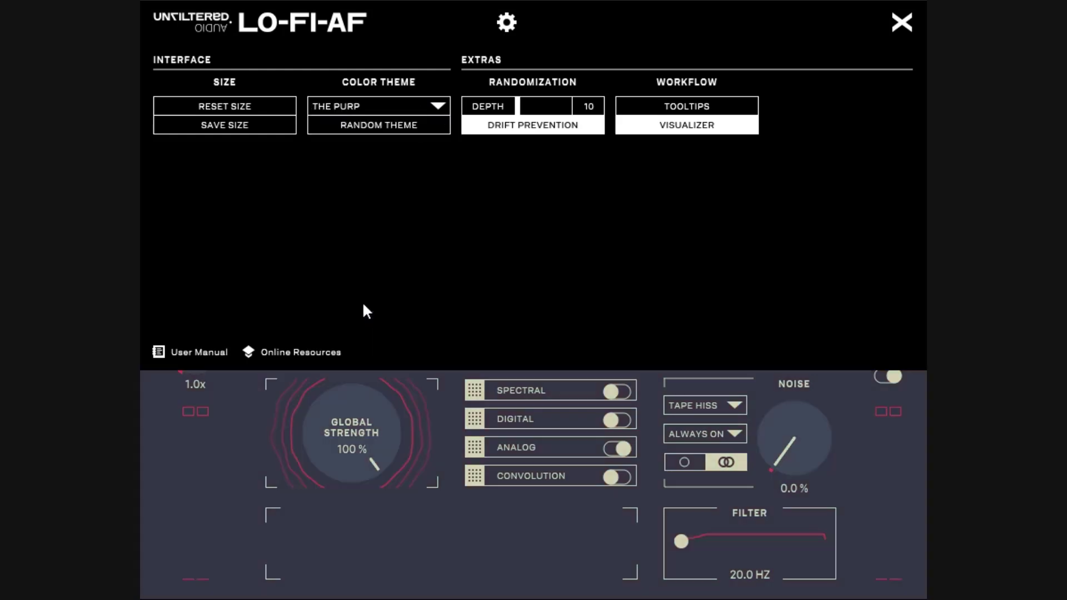
{"action": "left_click", "coordinate": [512, 547]}
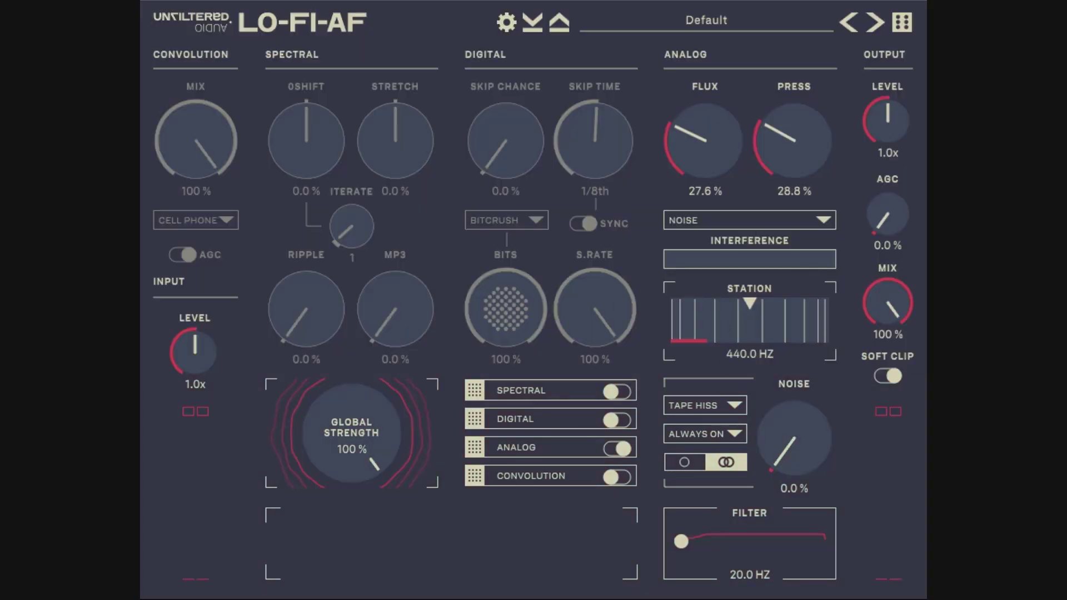
Step: Randomize all of the plugin's parameters five times in a row while the audio plays
{"action": "left_click", "coordinate": [904, 22]}
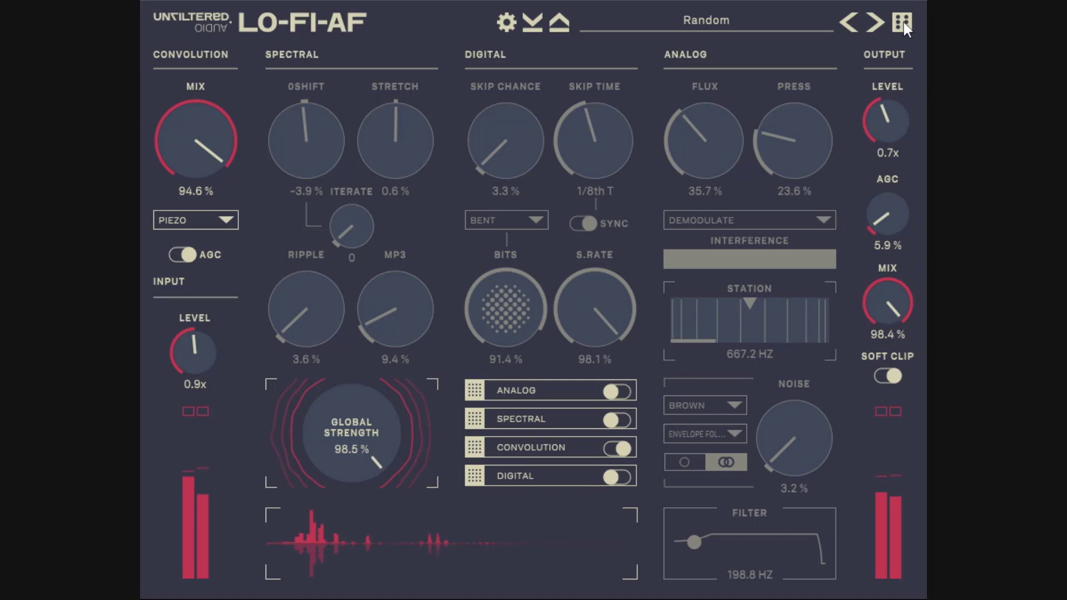
{"action": "left_click", "coordinate": [904, 22]}
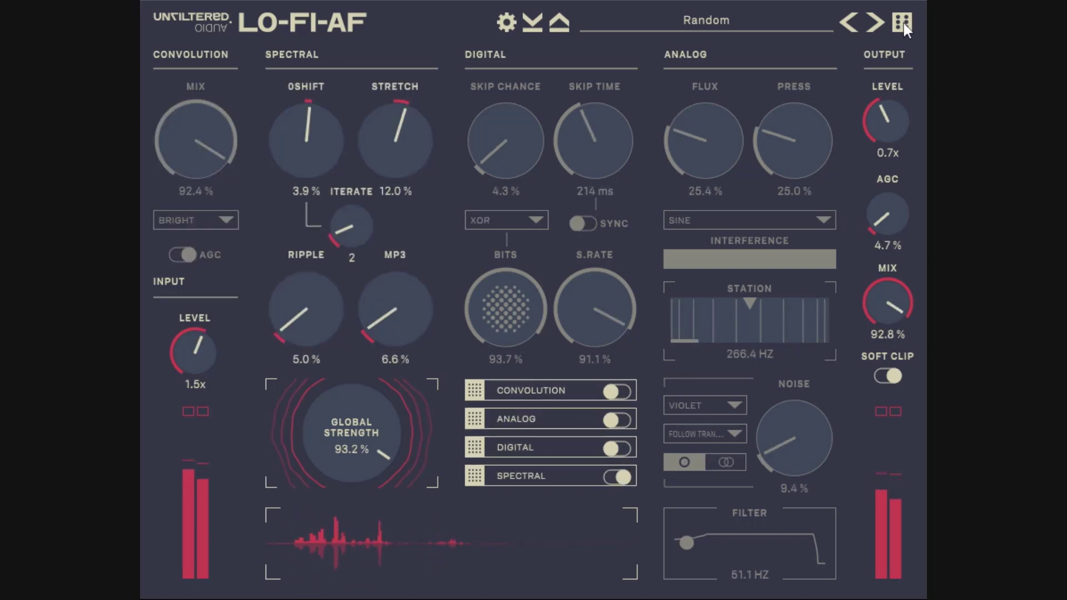
{"action": "left_click", "coordinate": [904, 22]}
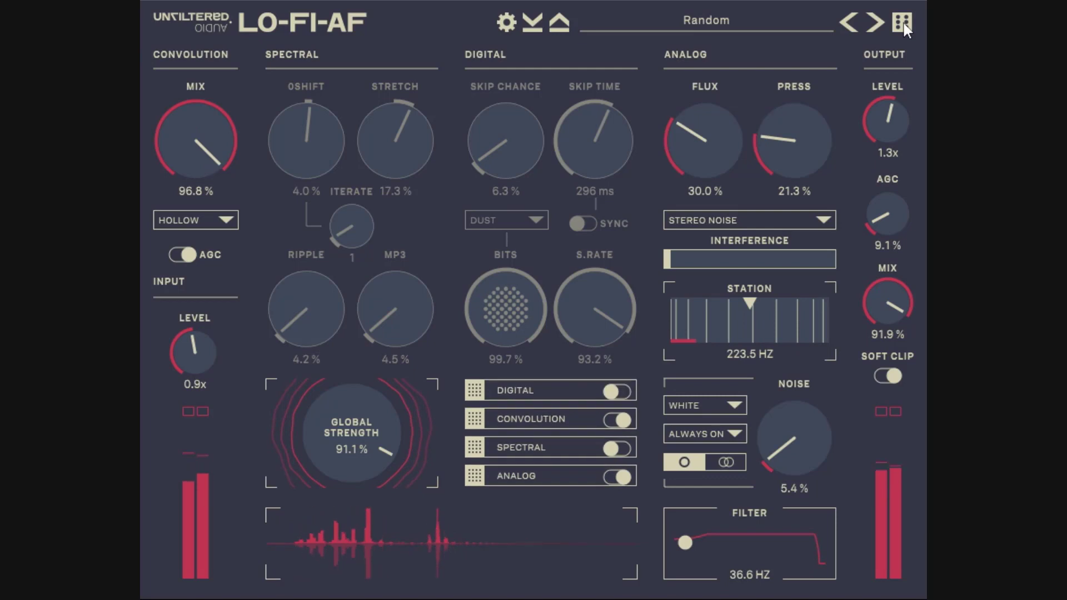
{"action": "left_click", "coordinate": [904, 22]}
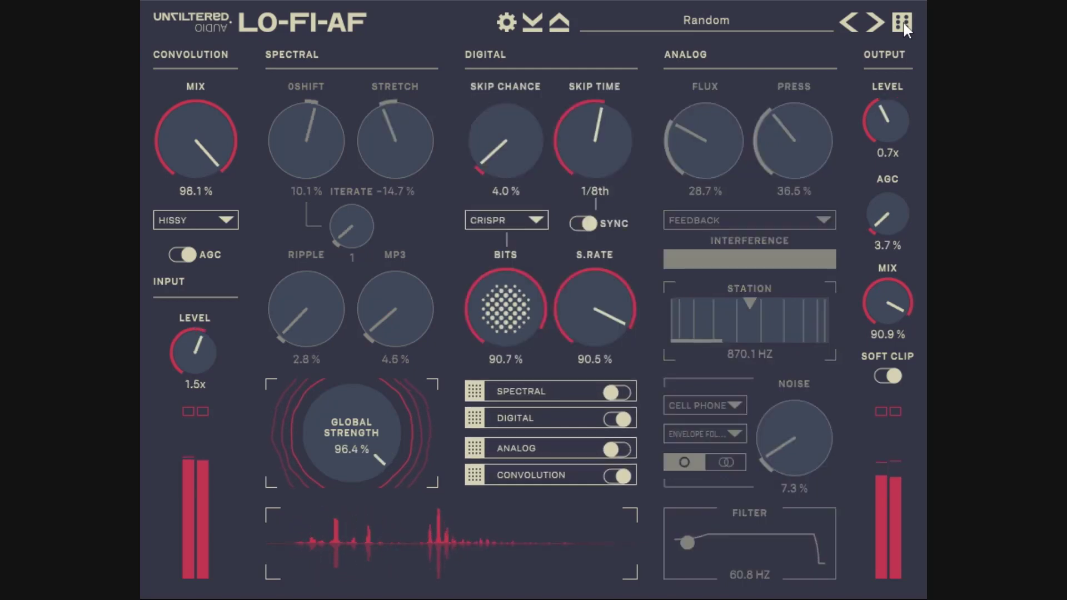
{"action": "left_click", "coordinate": [903, 22]}
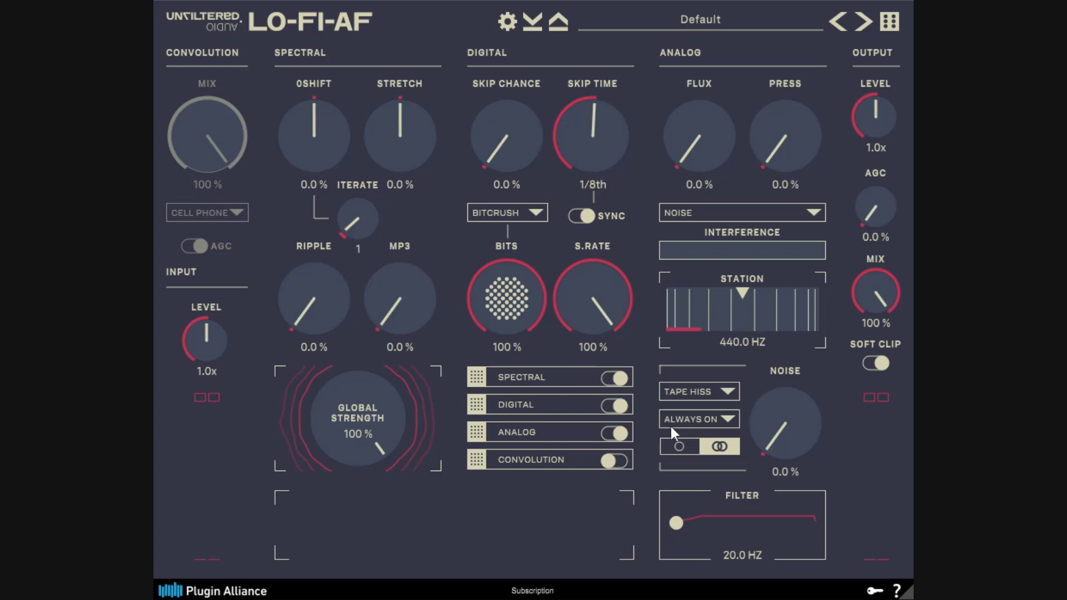
Step: Disable the Analog, Digital and Spectral modules of the Default preset
{"action": "left_click", "coordinate": [615, 436]}
{"action": "left_click", "coordinate": [614, 407]}
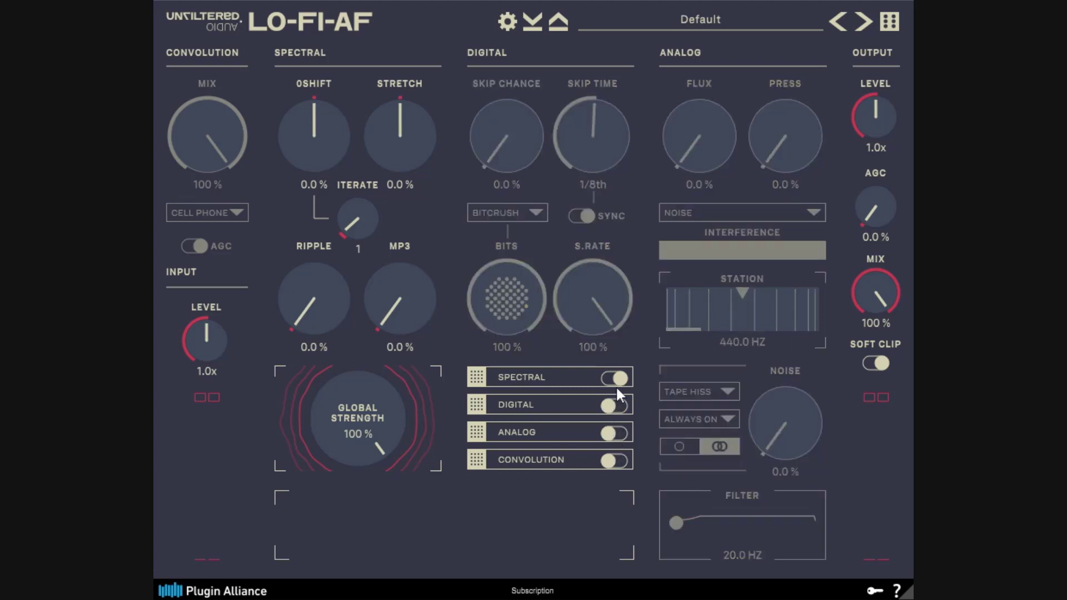
{"action": "left_click", "coordinate": [615, 380]}
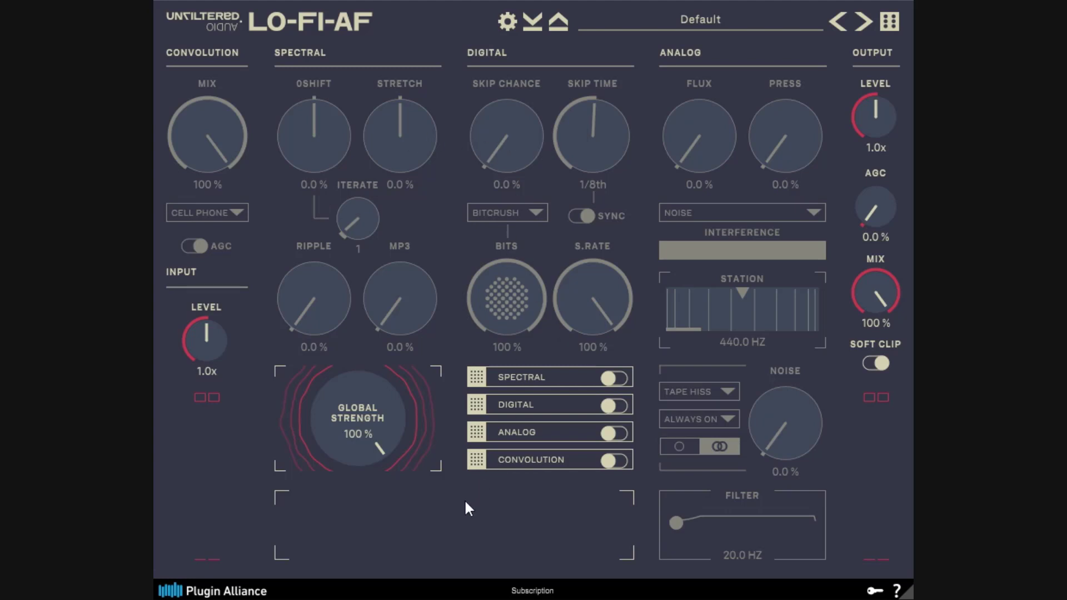
Step: Switch the Convolution module on and back off, and enable only the Analog module
{"action": "left_click", "coordinate": [615, 460]}
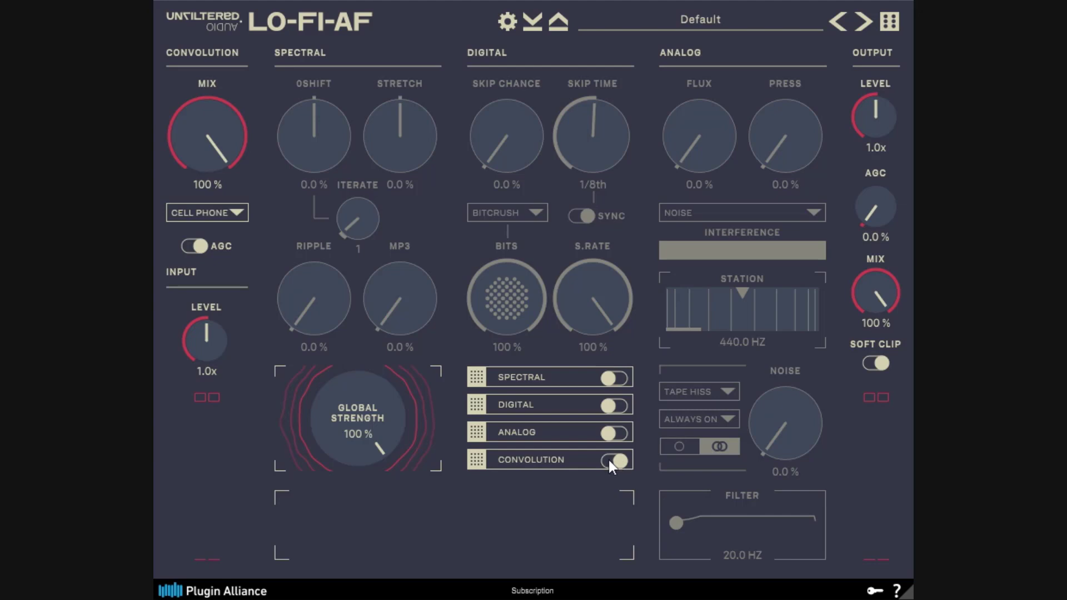
{"action": "left_click", "coordinate": [610, 459]}
{"action": "left_click", "coordinate": [616, 431]}
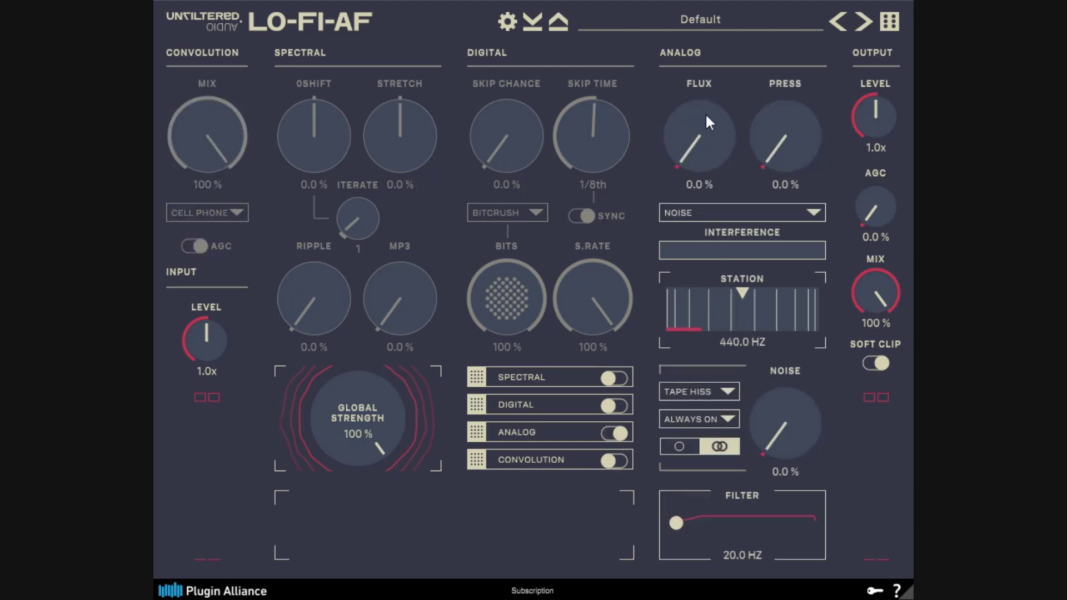